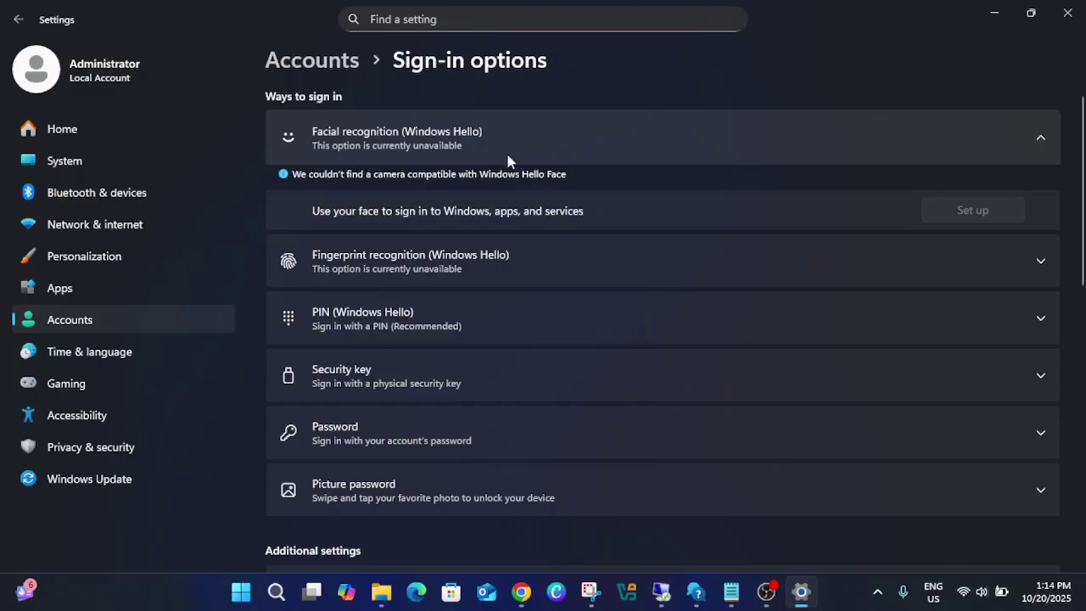
Search Windows for "services" and open the Services console as administrator
{"action": "left_click", "coordinate": [278, 596]}
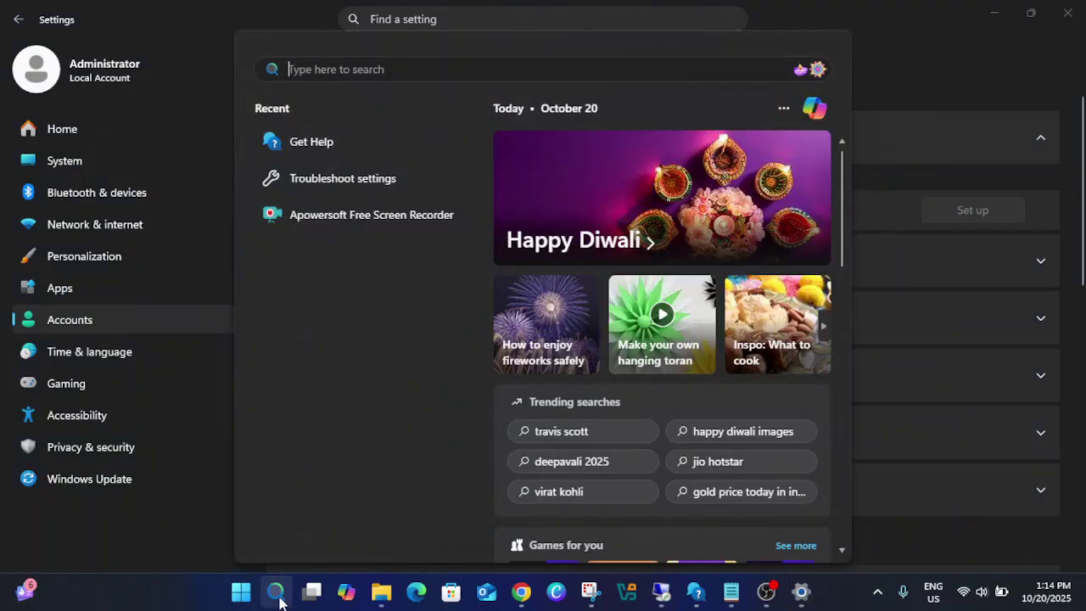
{"action": "type", "text": "services"}
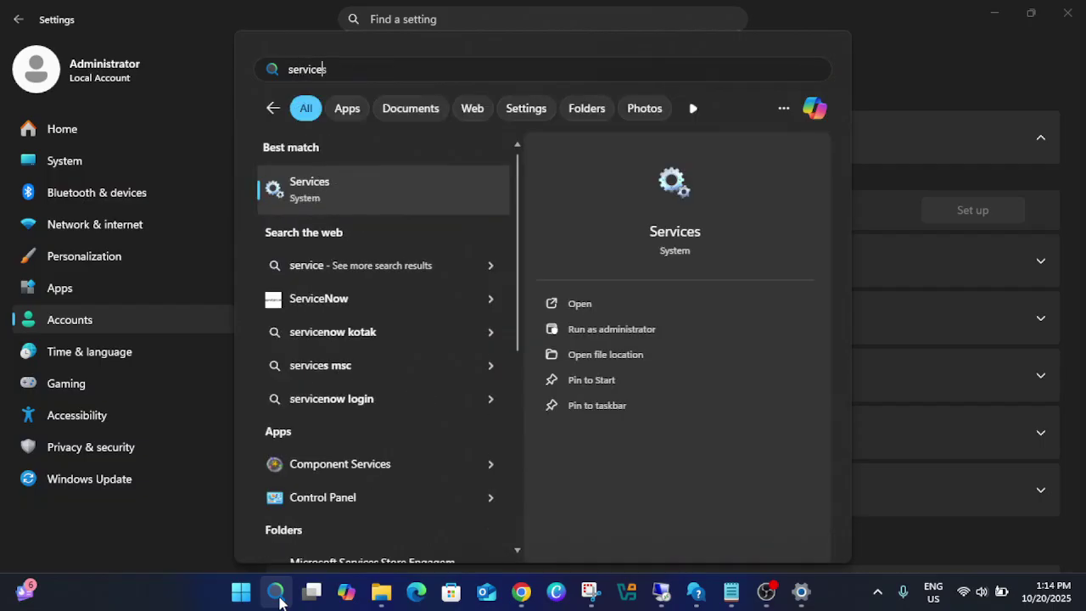
{"action": "left_click", "coordinate": [636, 331]}
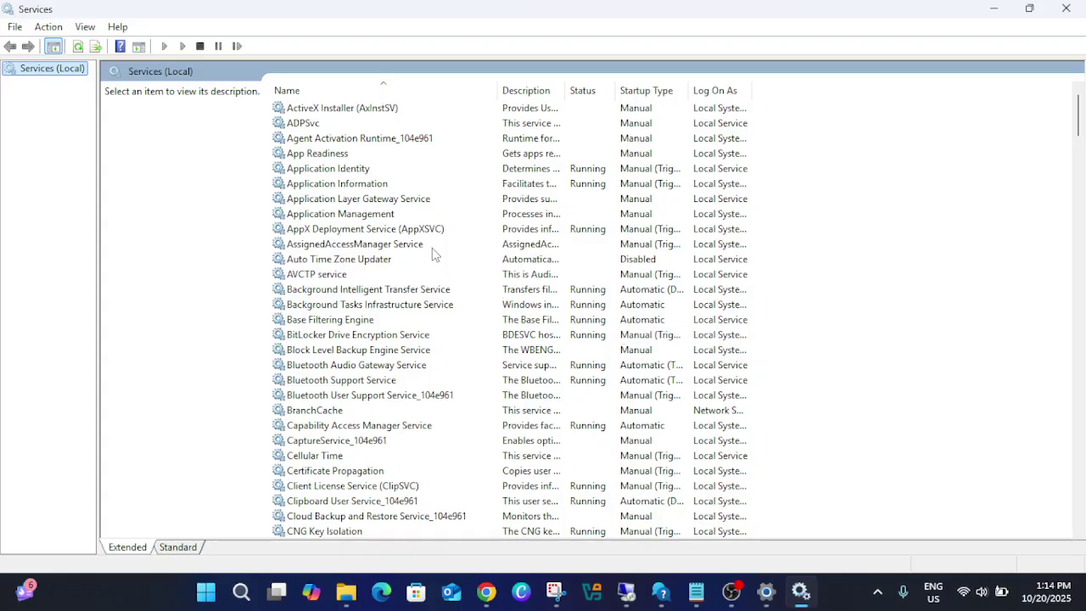
Locate and select Windows Biometric Service in the list of local services
{"action": "left_click", "coordinate": [346, 246]}
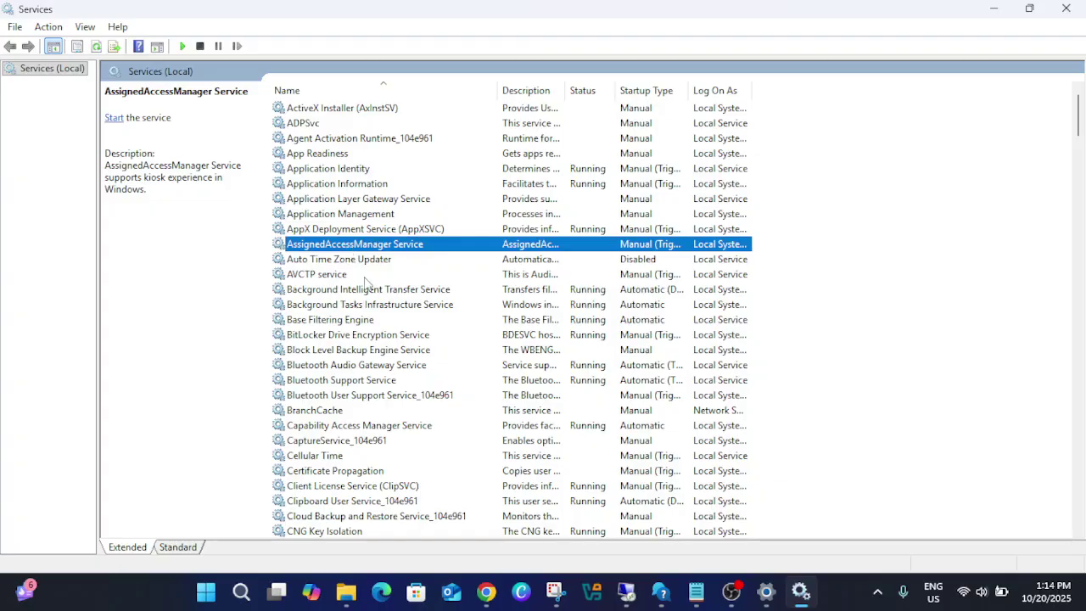
{"action": "key", "text": "w"}
{"action": "key", "text": "w"}
{"action": "key", "text": "w"}
{"action": "key", "text": "w"}
{"action": "key", "text": "w"}
{"action": "key", "text": "w"}
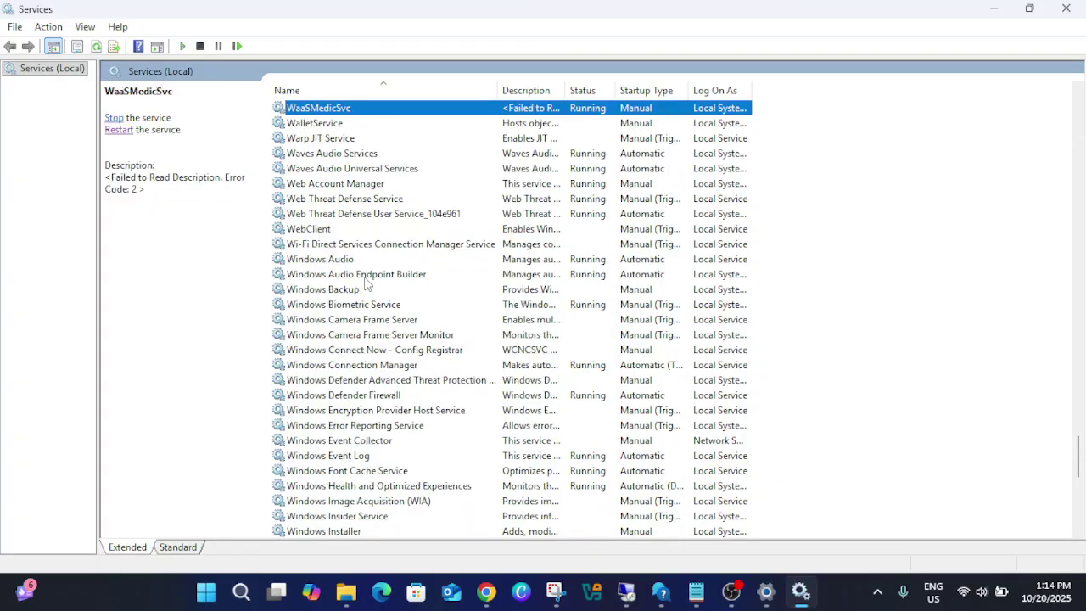
{"action": "key", "text": "w"}
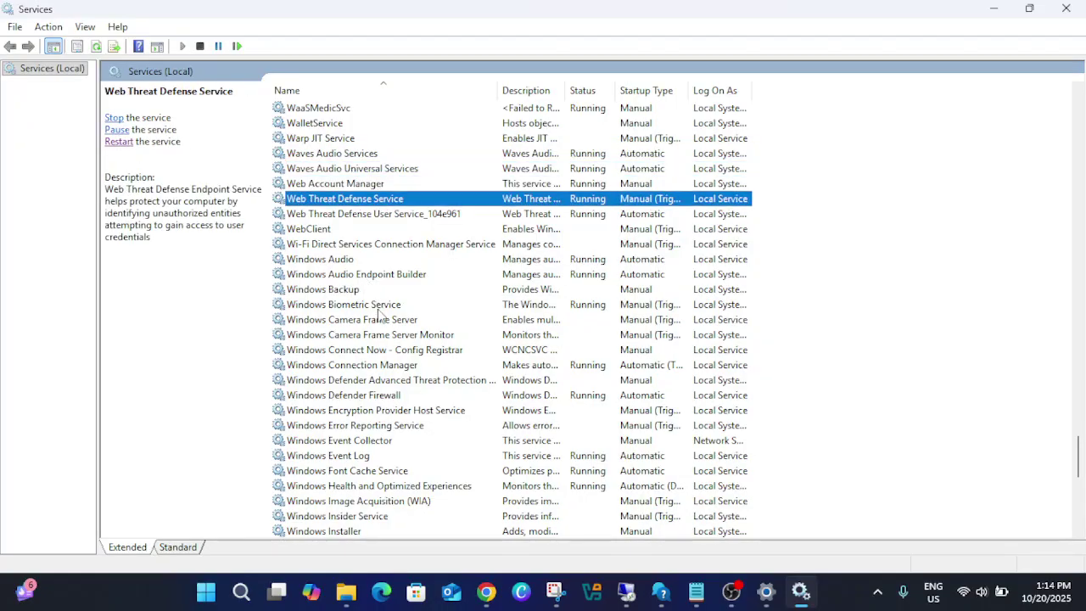
{"action": "left_click", "coordinate": [378, 309]}
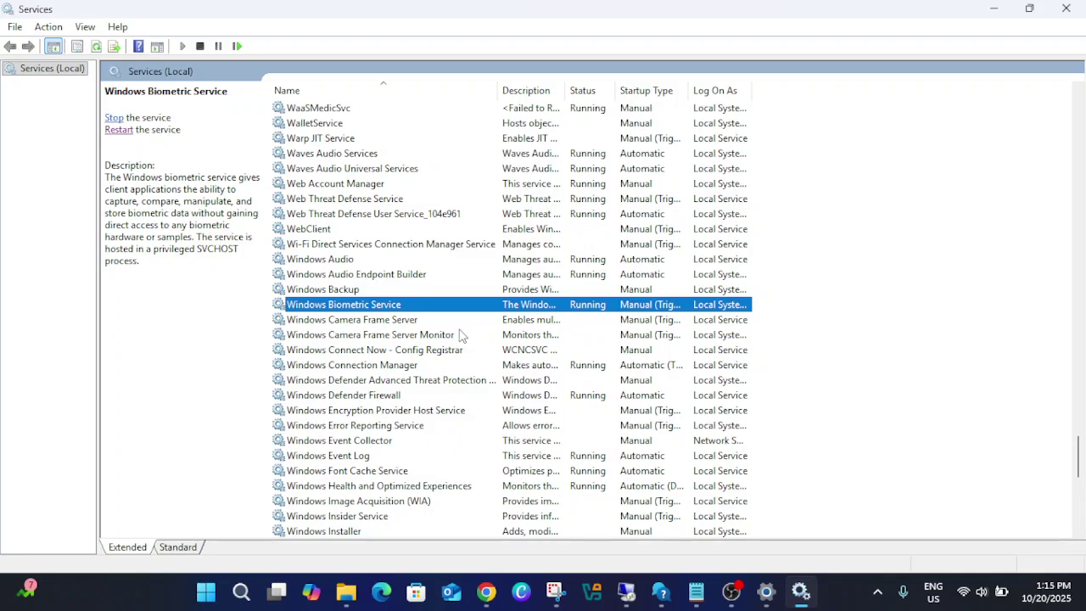
Set the startup type of Windows Biometric Service to Automatic in its properties and apply the change
{"action": "right_click", "coordinate": [388, 307]}
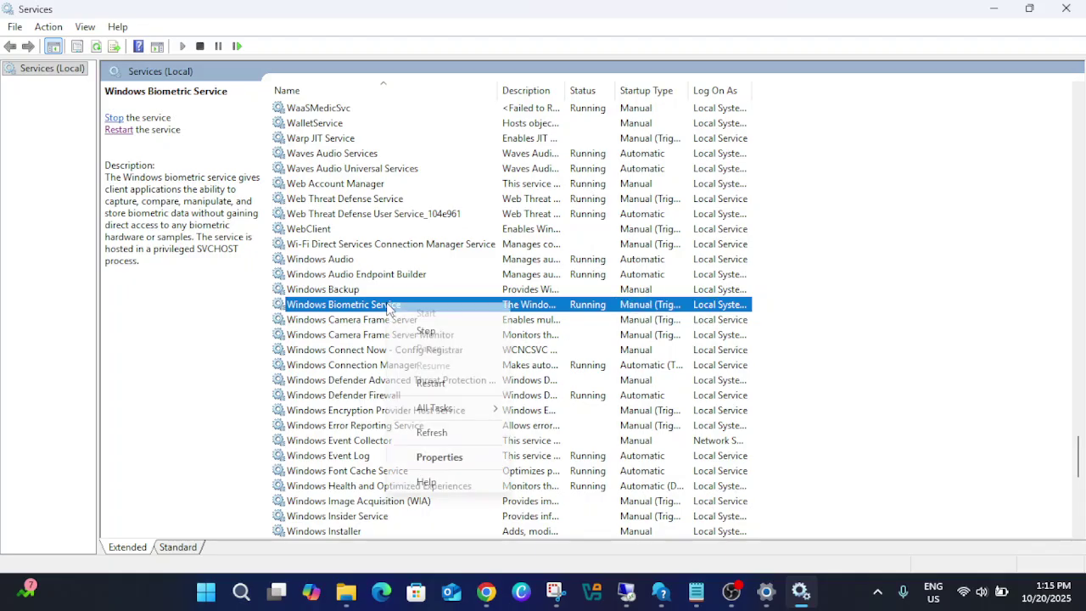
{"action": "left_click", "coordinate": [441, 456]}
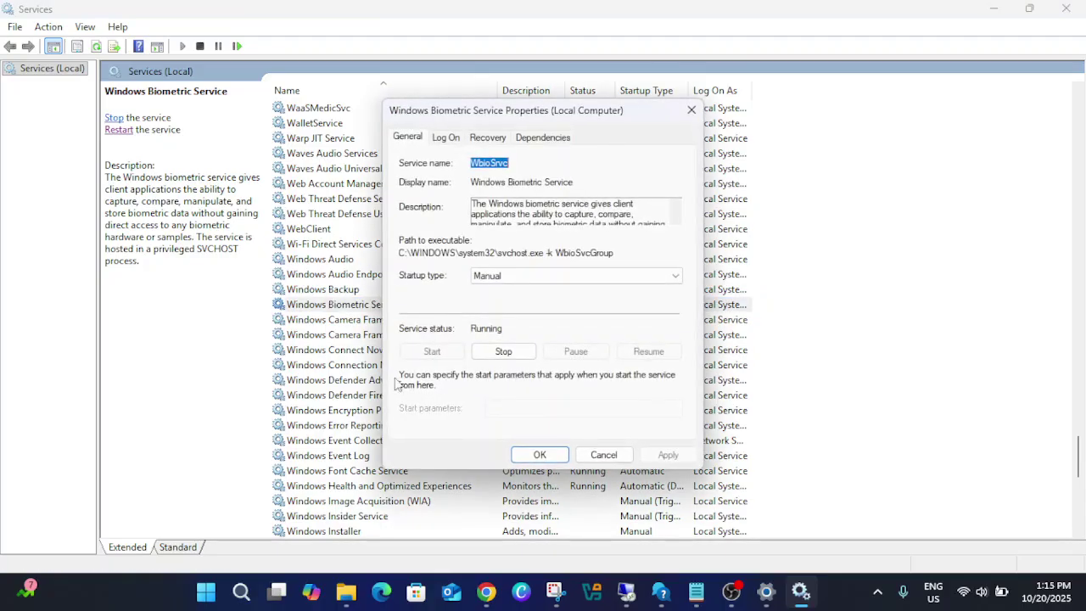
{"action": "left_click", "coordinate": [532, 276]}
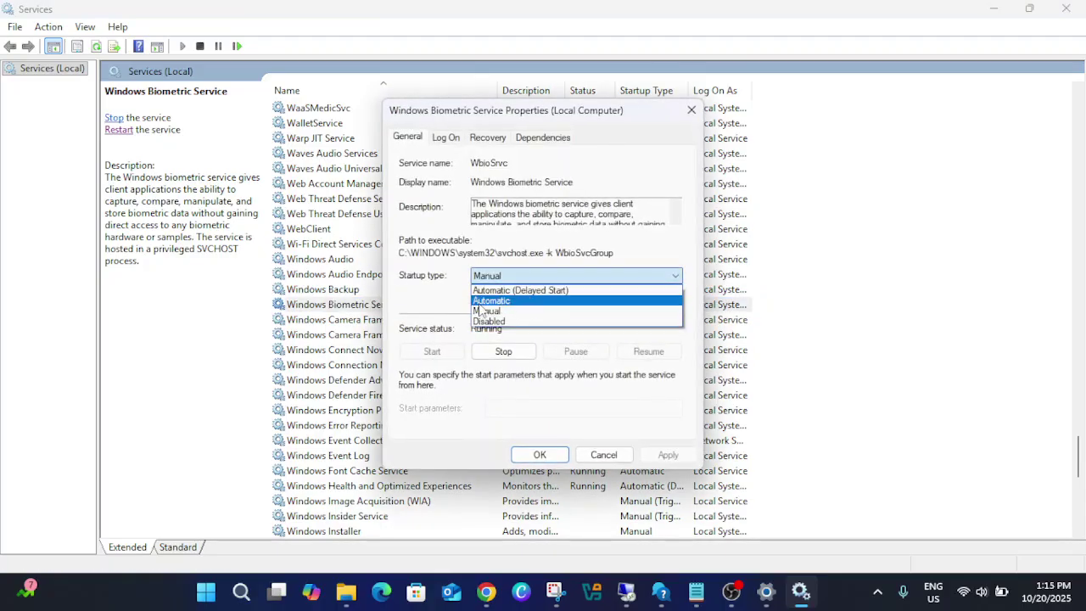
{"action": "left_click", "coordinate": [480, 302]}
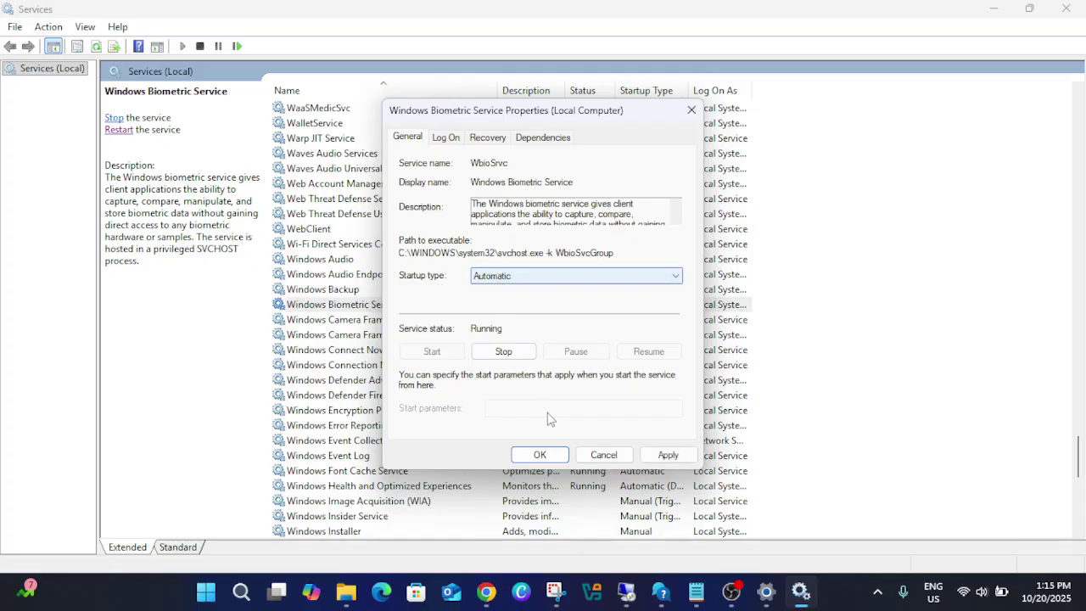
{"action": "left_click", "coordinate": [675, 456]}
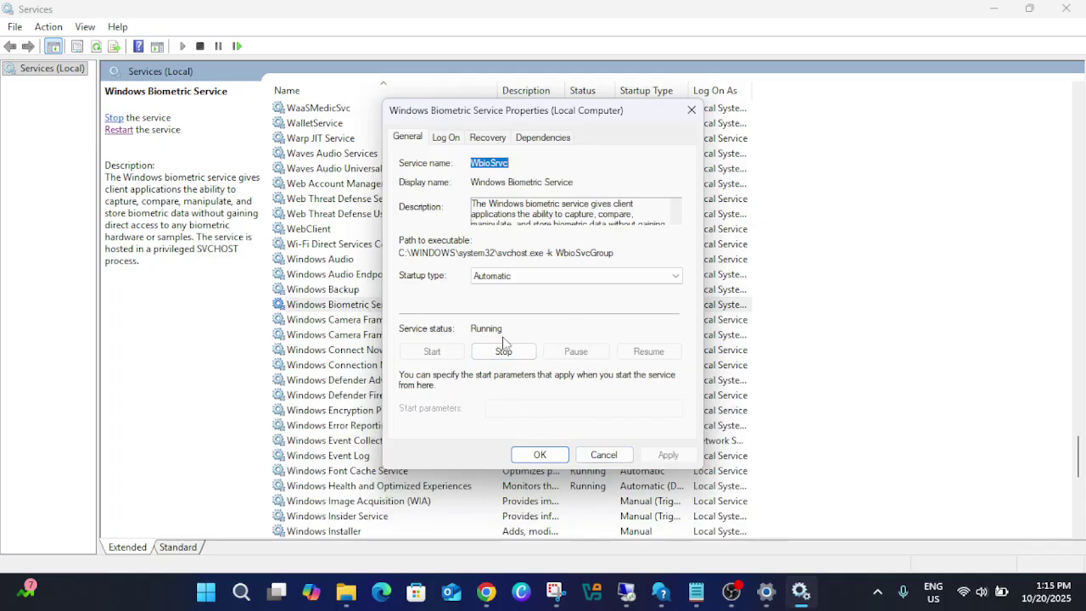
Stop Windows Biometric Service, close its properties with OK, and start the service again
{"action": "left_click", "coordinate": [500, 349]}
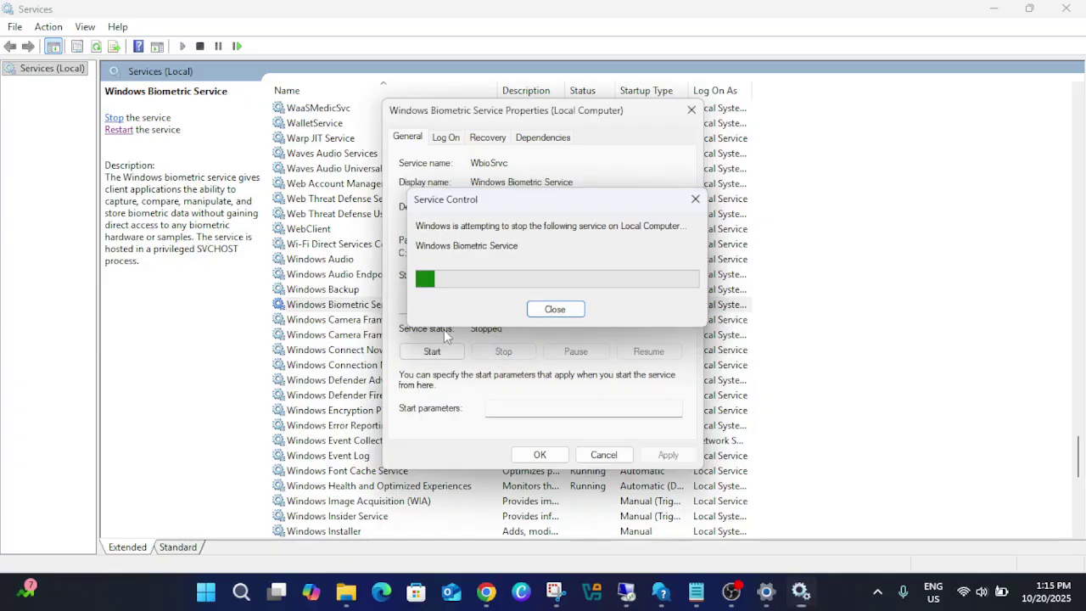
{"action": "left_click", "coordinate": [541, 456]}
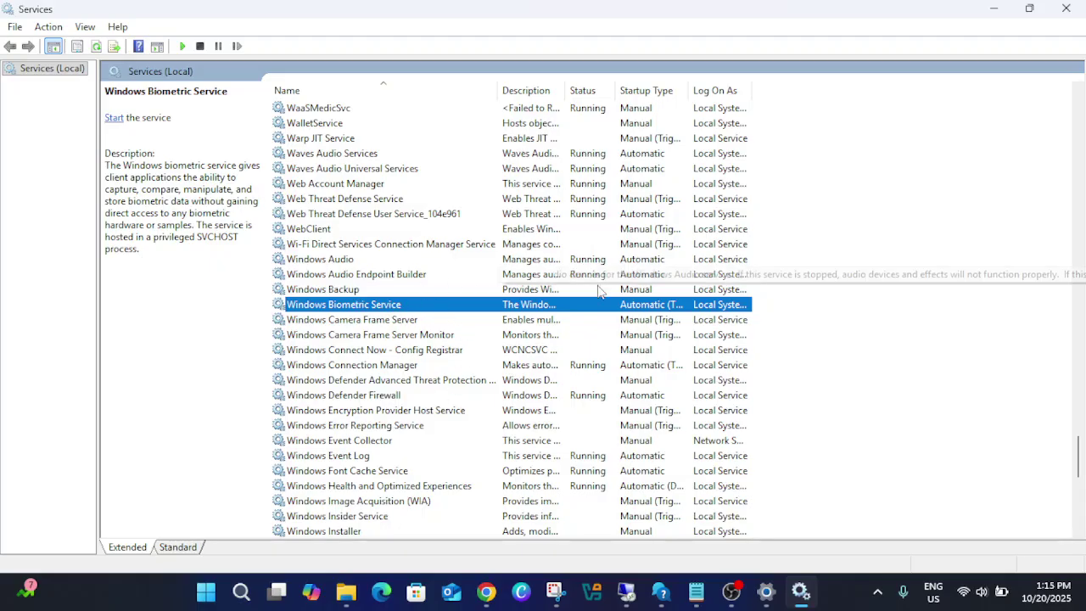
{"action": "left_click", "coordinate": [115, 119]}
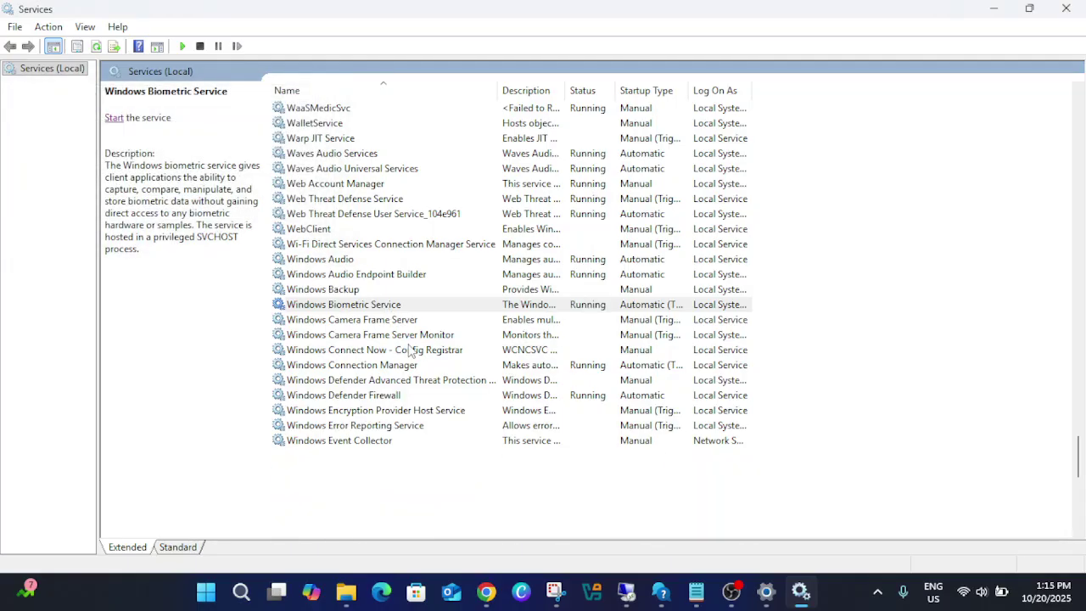
Switch to Settings, reload the account sign-in options and check the Facial recognition (Windows Hello) entry
{"action": "left_click", "coordinate": [764, 598]}
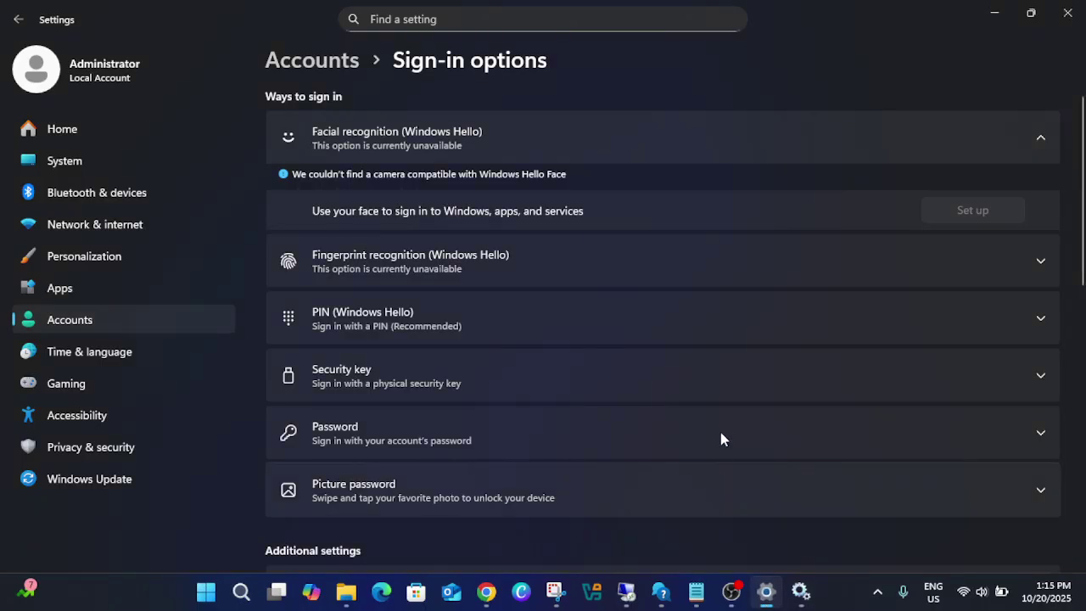
{"action": "left_click", "coordinate": [53, 288]}
{"action": "left_click", "coordinate": [76, 320]}
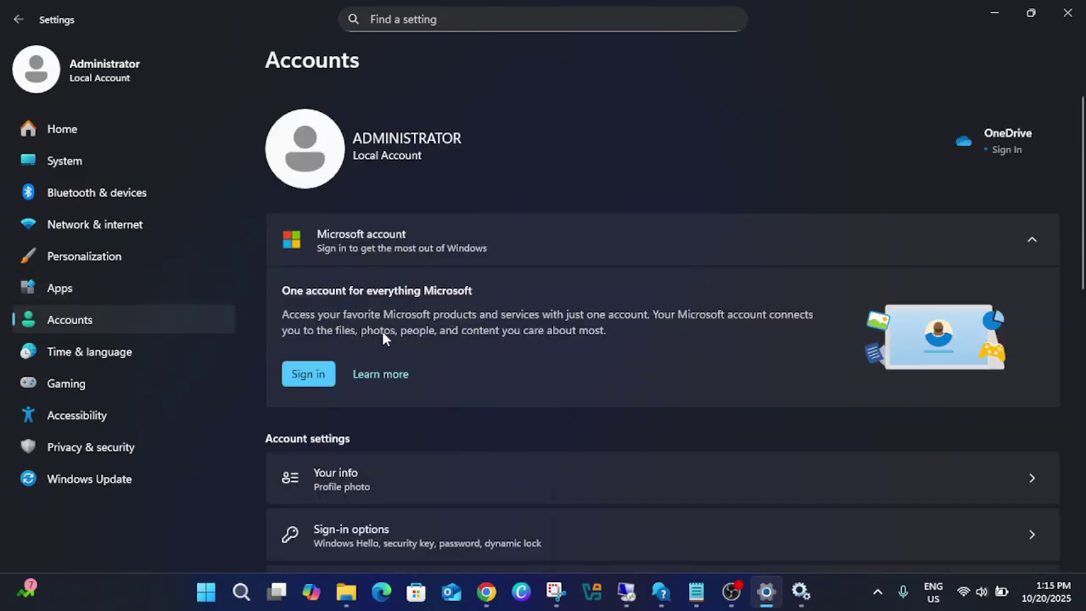
{"action": "scroll", "coordinate": [382, 344], "scroll_direction": "down", "scroll_amount": 5}
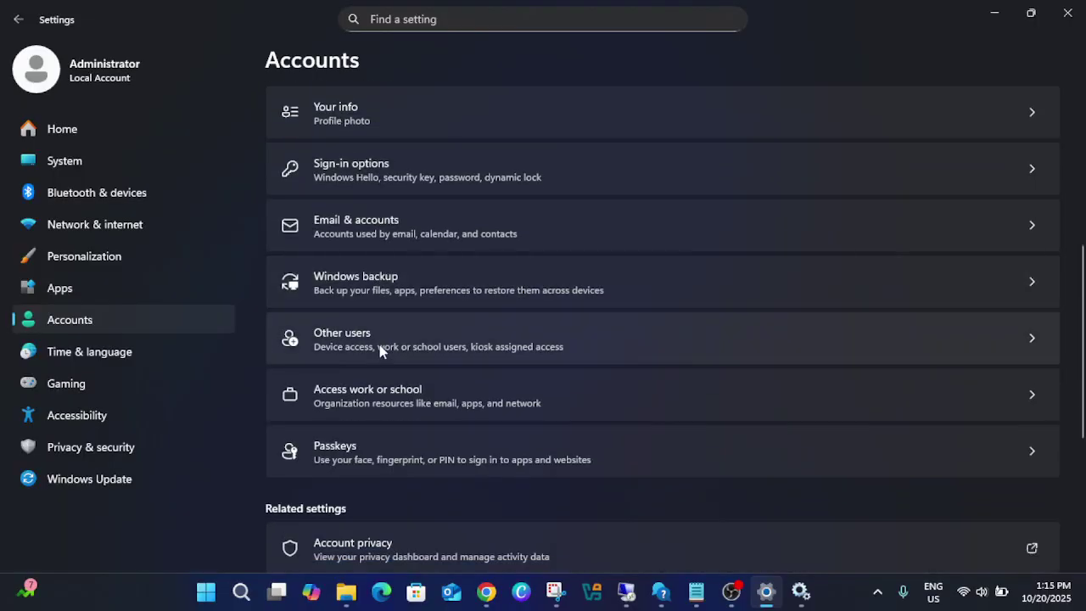
{"action": "left_click", "coordinate": [430, 177]}
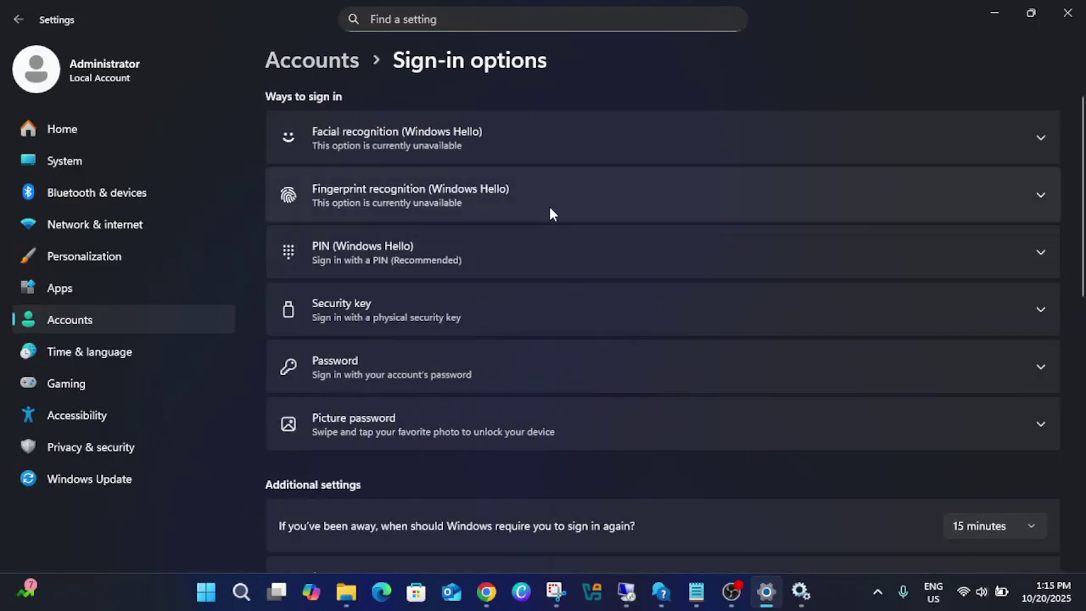
{"action": "left_click", "coordinate": [517, 143]}
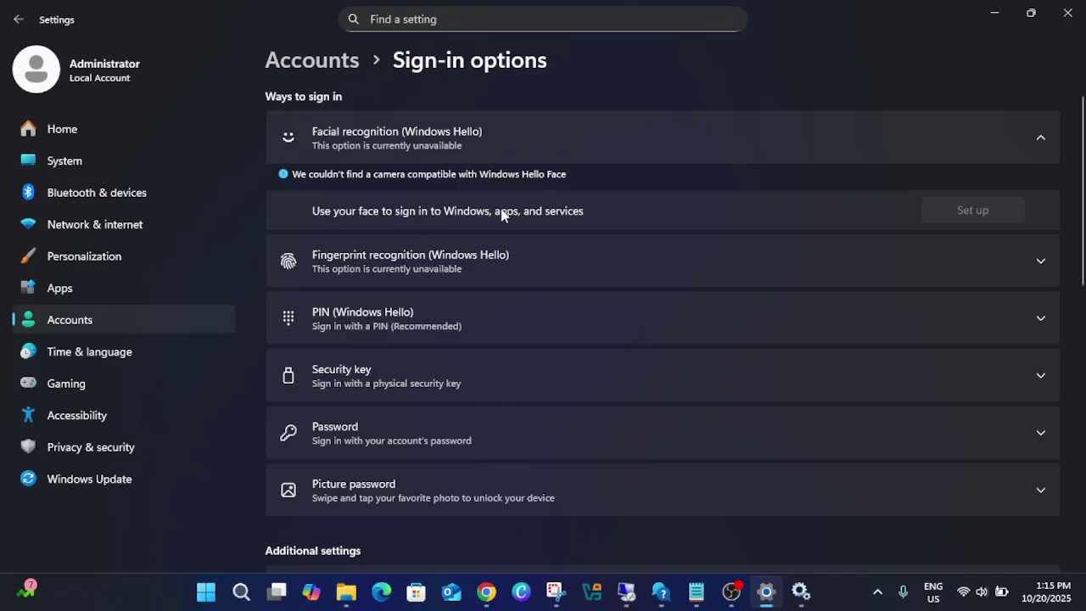
Search Windows for "file", open File Explorer and maximize its window
{"action": "left_click", "coordinate": [241, 592]}
{"action": "type", "text": "file"}
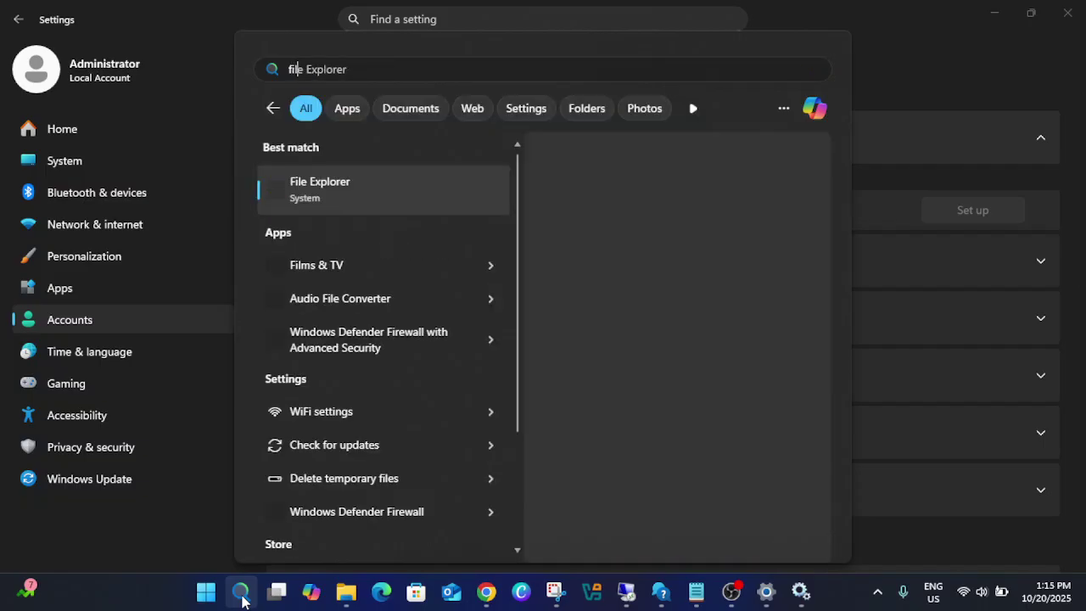
{"action": "left_click", "coordinate": [378, 194]}
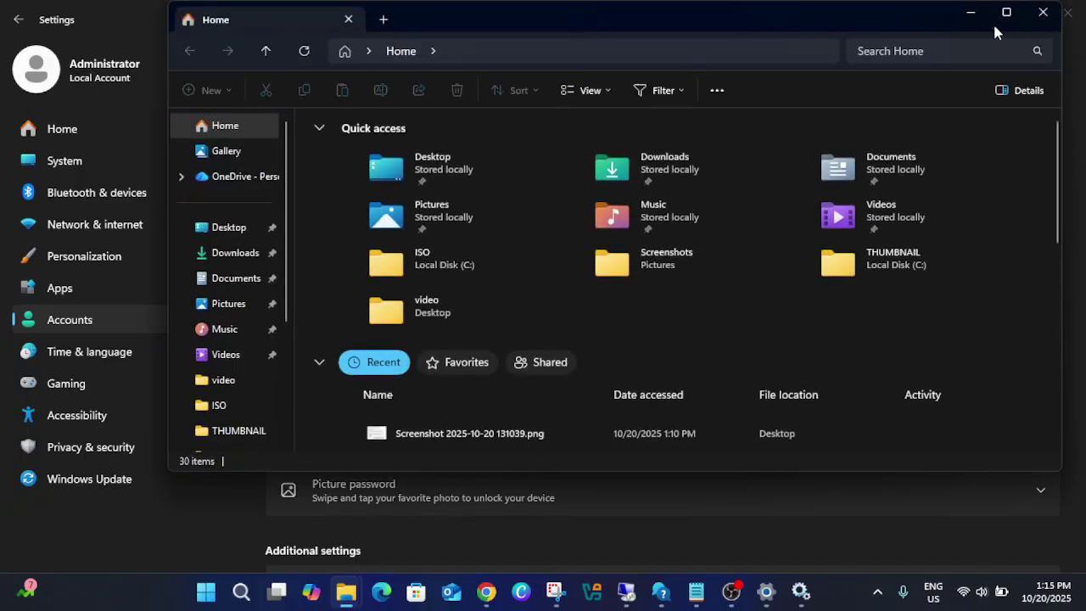
{"action": "left_click", "coordinate": [1006, 12]}
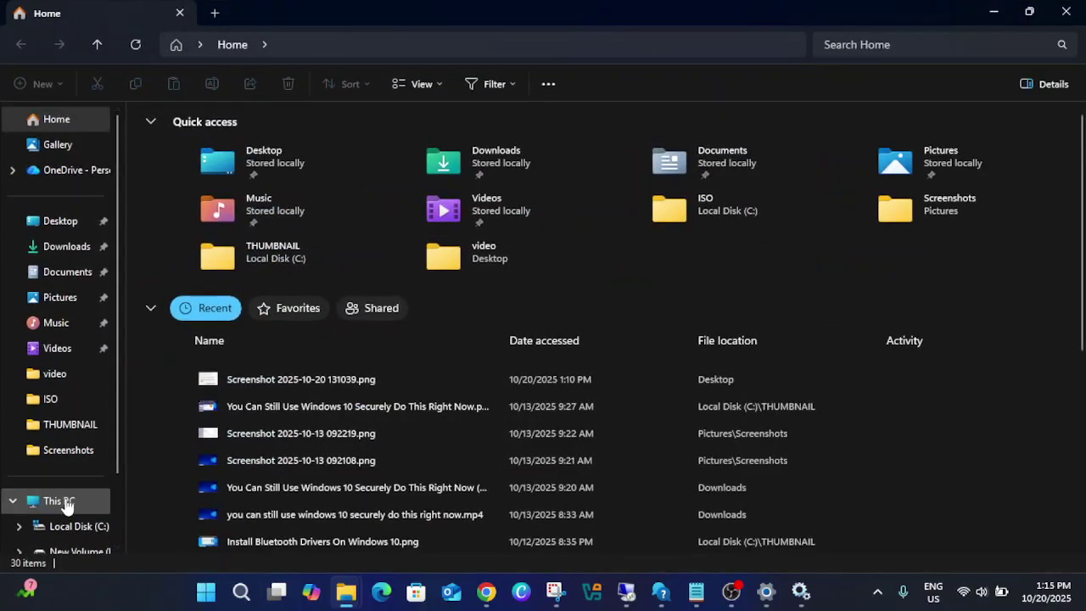
Browse from This PC to the C:\Windows\System32 folder
{"action": "left_click", "coordinate": [65, 500]}
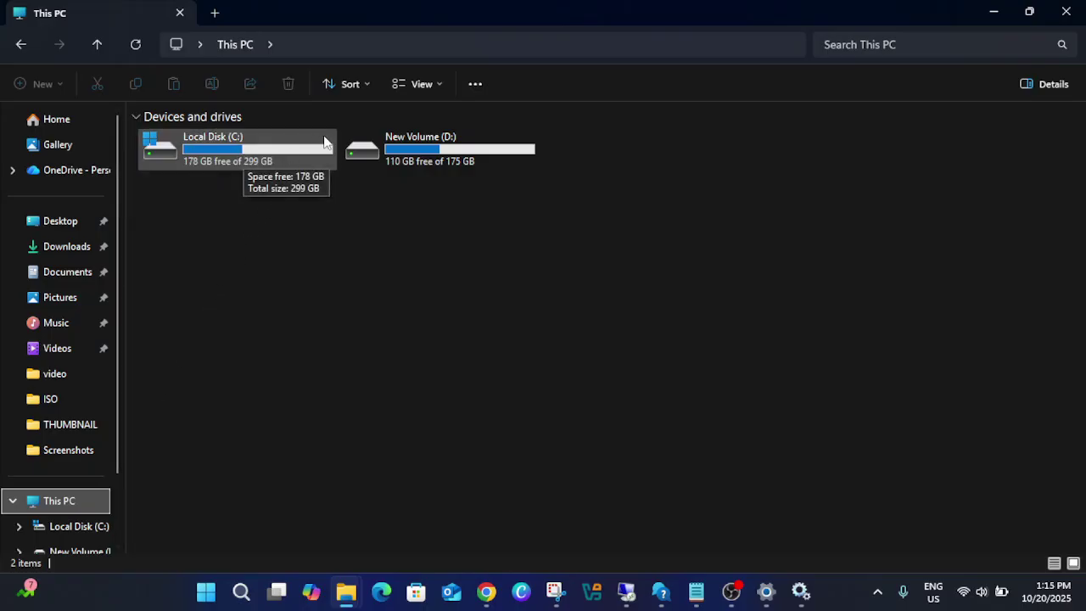
{"action": "double_click", "coordinate": [227, 159]}
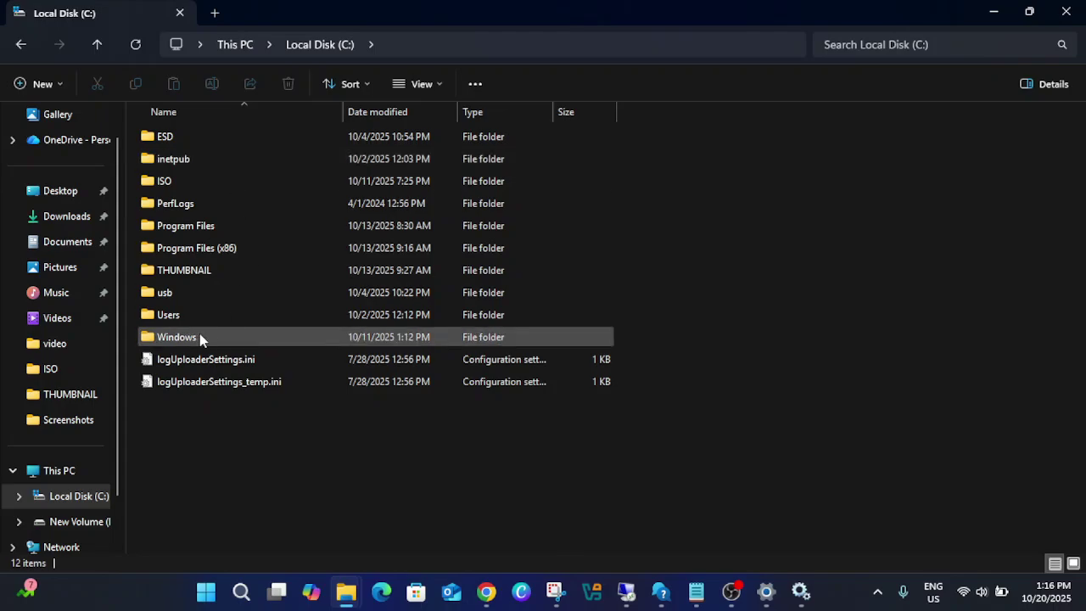
{"action": "double_click", "coordinate": [177, 337]}
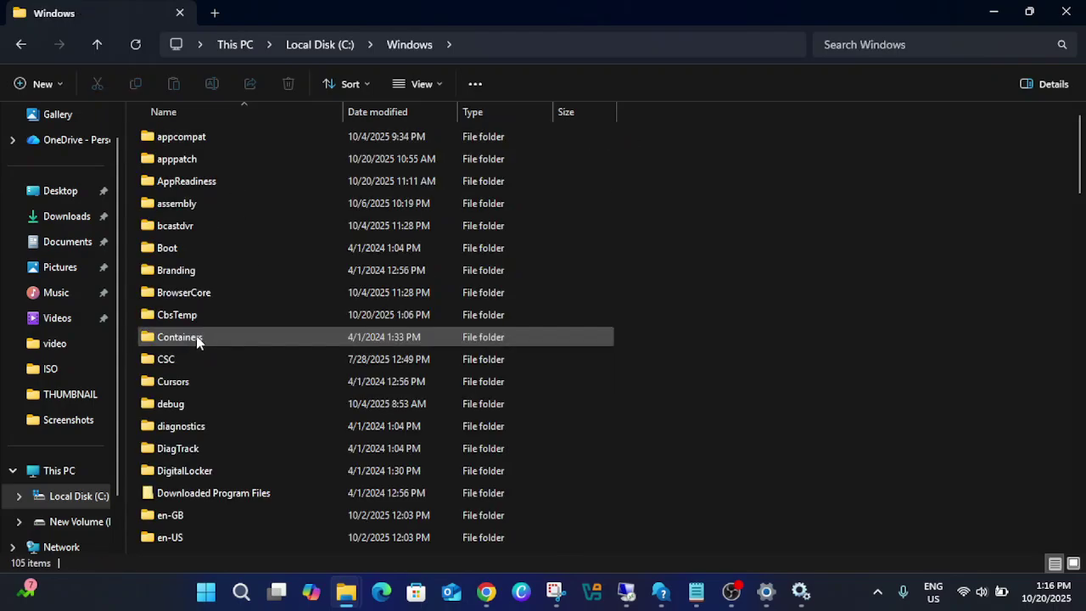
{"action": "left_click", "coordinate": [197, 283]}
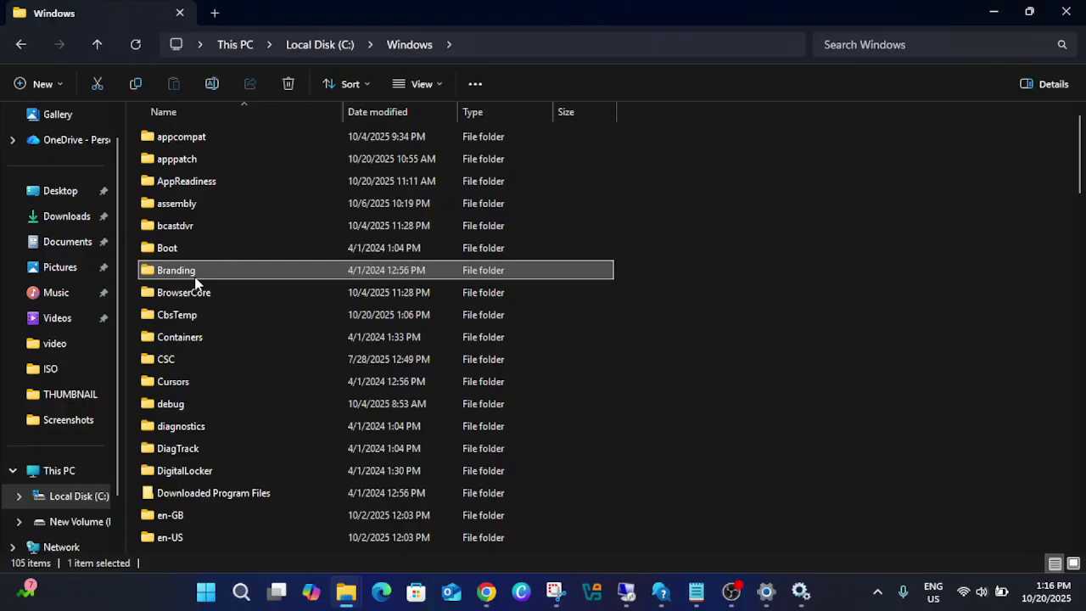
{"action": "key", "text": "s"}
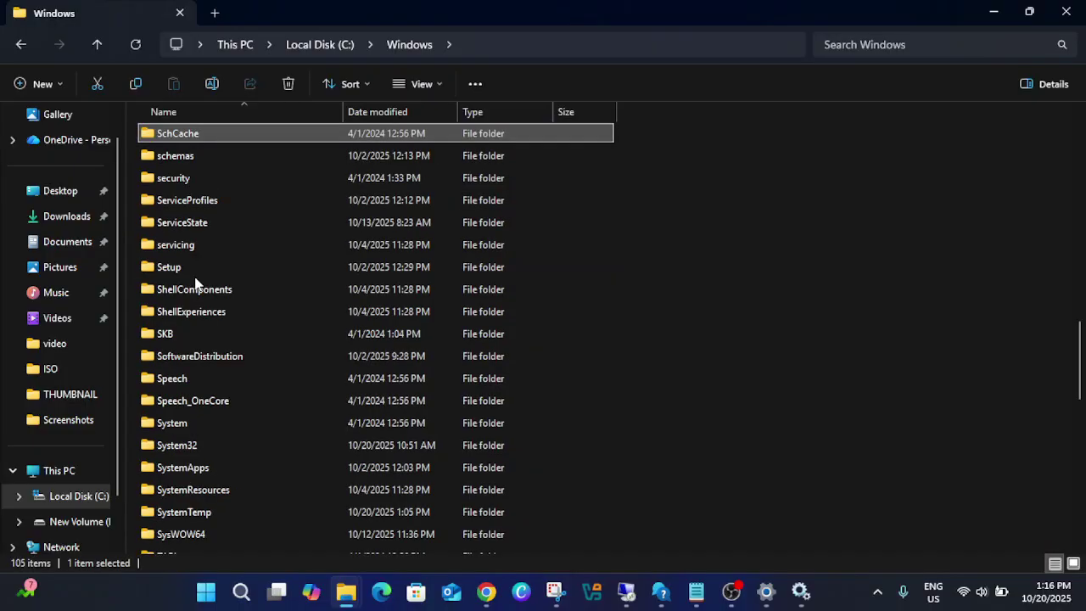
{"action": "double_click", "coordinate": [194, 446]}
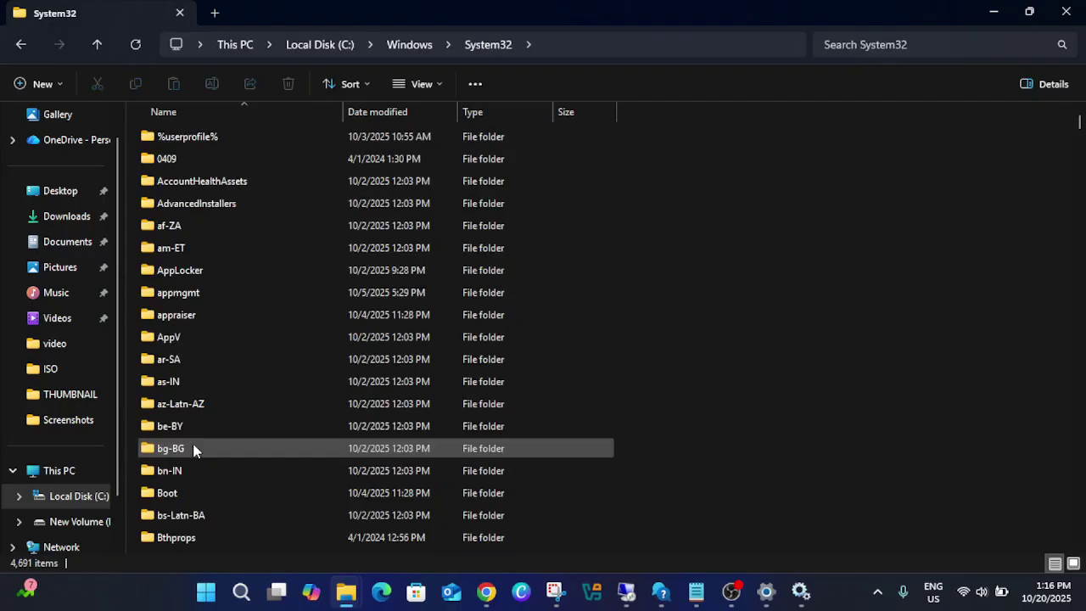
Locate the WinBioPlugIns folder in System32, checking its name against the path noted in Notepad, and open it
{"action": "left_click", "coordinate": [202, 325]}
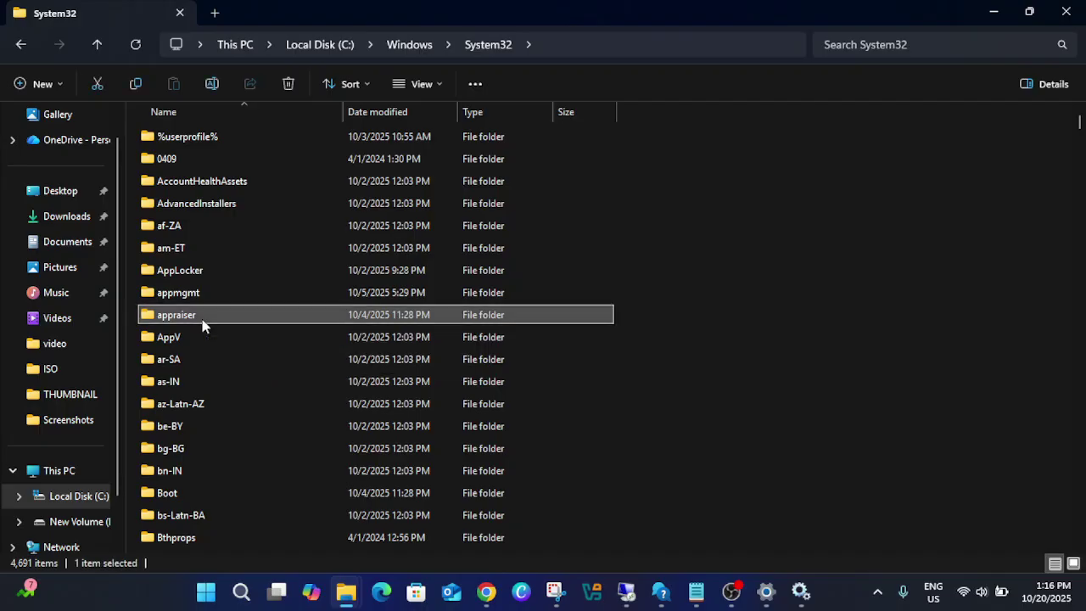
{"action": "key", "text": "w"}
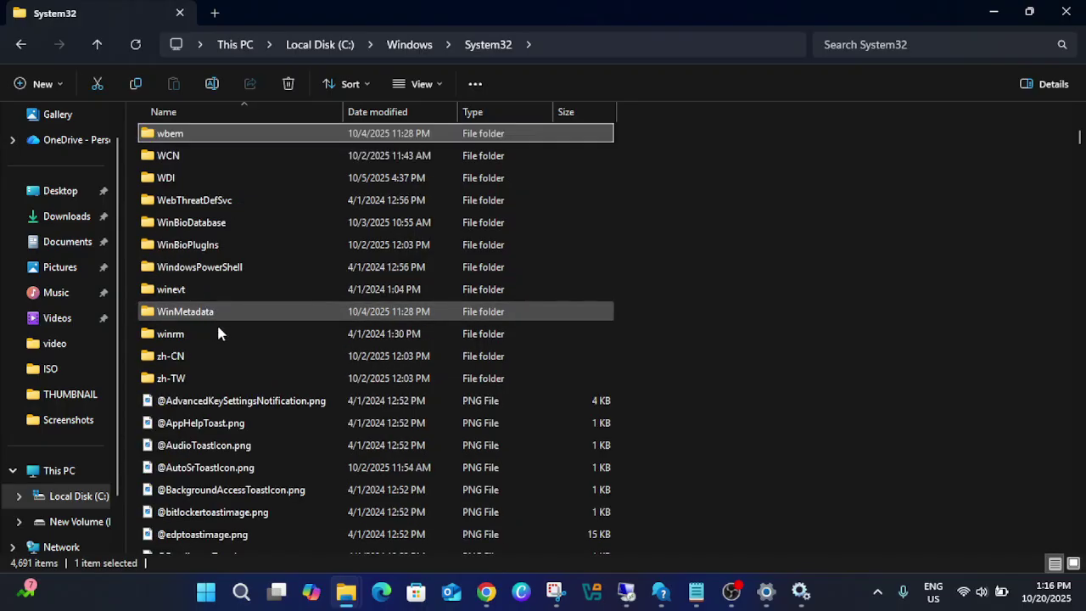
{"action": "left_click", "coordinate": [219, 226]}
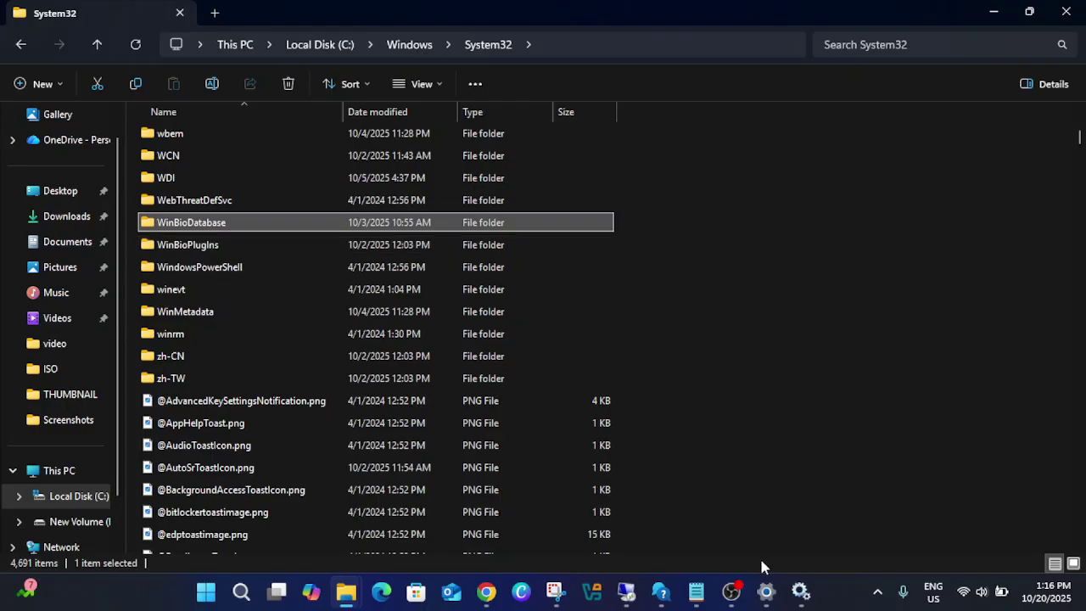
{"action": "left_click", "coordinate": [696, 592]}
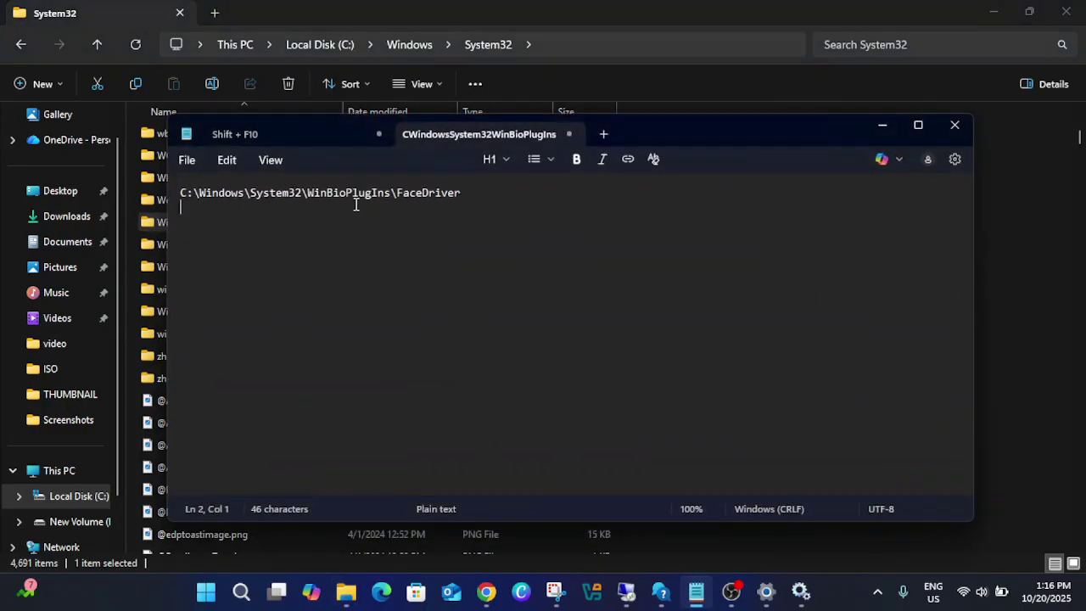
{"action": "left_click", "coordinate": [882, 129]}
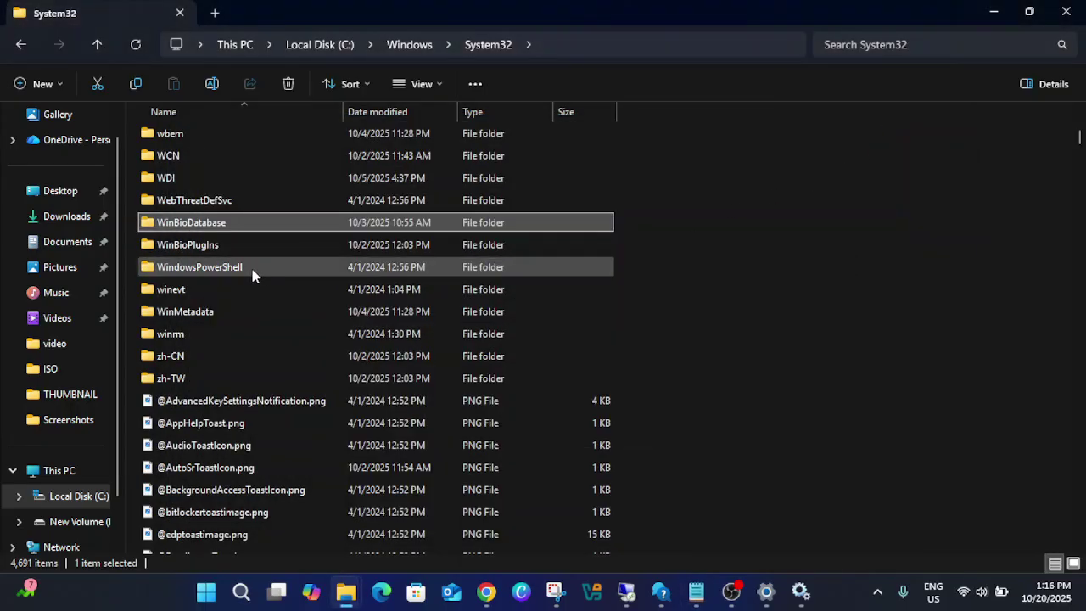
{"action": "left_click", "coordinate": [218, 247]}
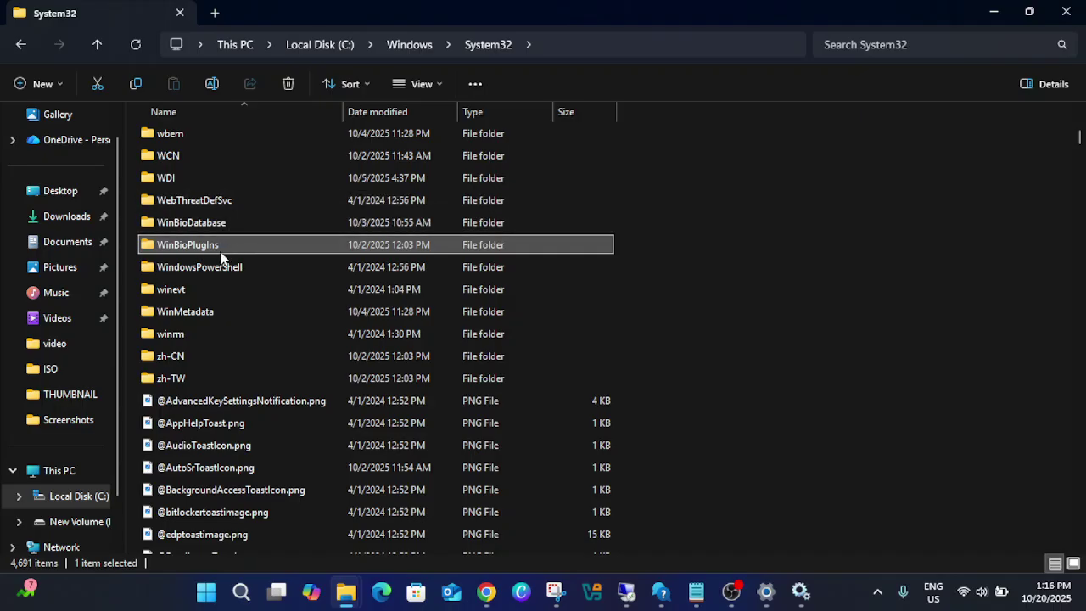
{"action": "double_click", "coordinate": [213, 252]}
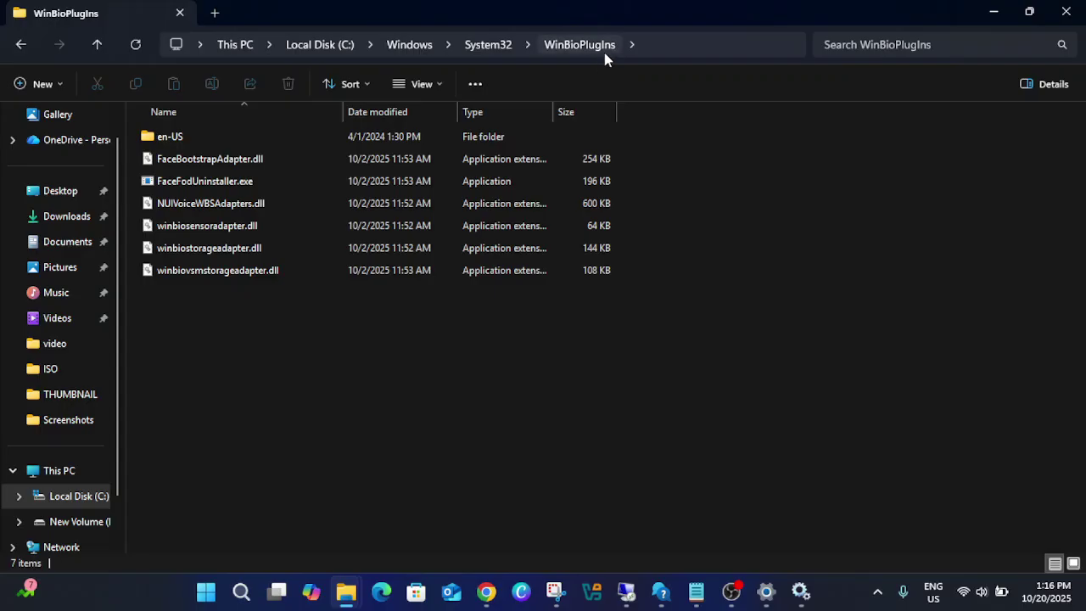
Check the noted path again, look inside the neighbouring WinBioDatabase folder, and return to the WinBioPlugIns folder
{"action": "left_click", "coordinate": [693, 591]}
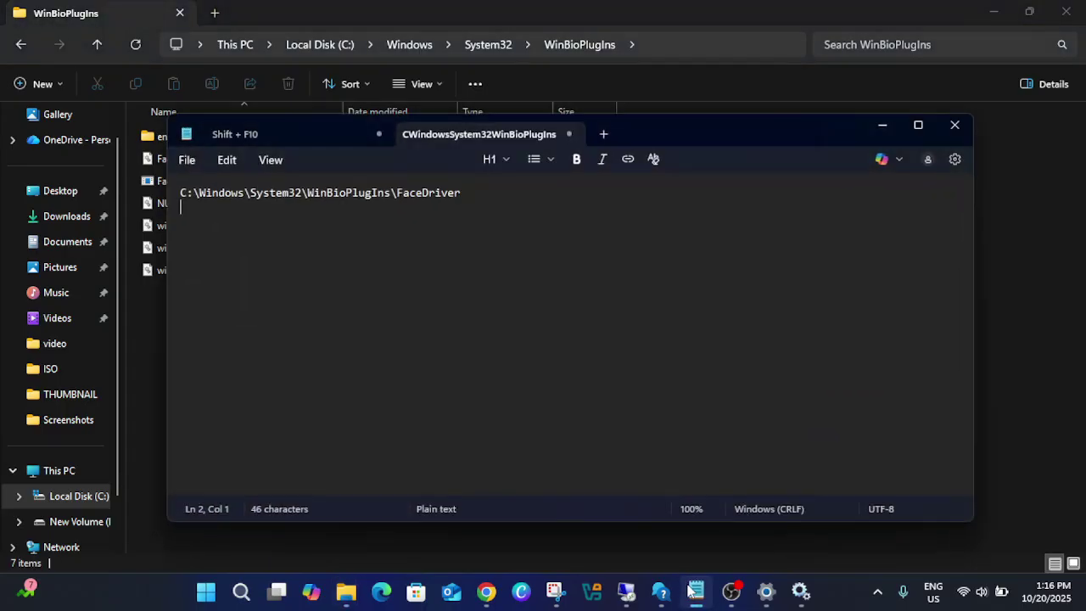
{"action": "left_click", "coordinate": [884, 126]}
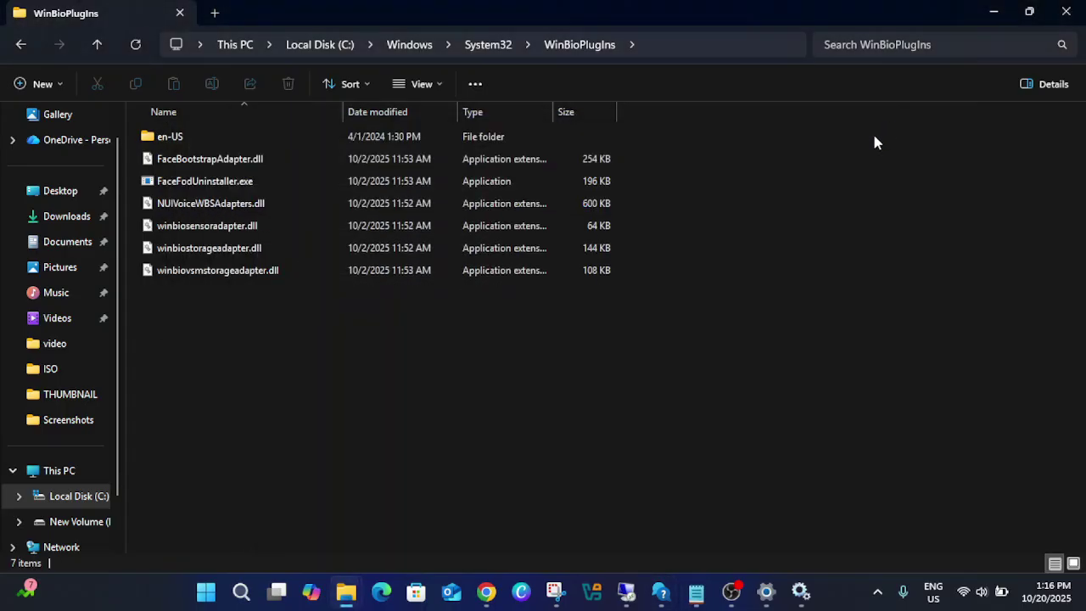
{"action": "left_click", "coordinate": [95, 49]}
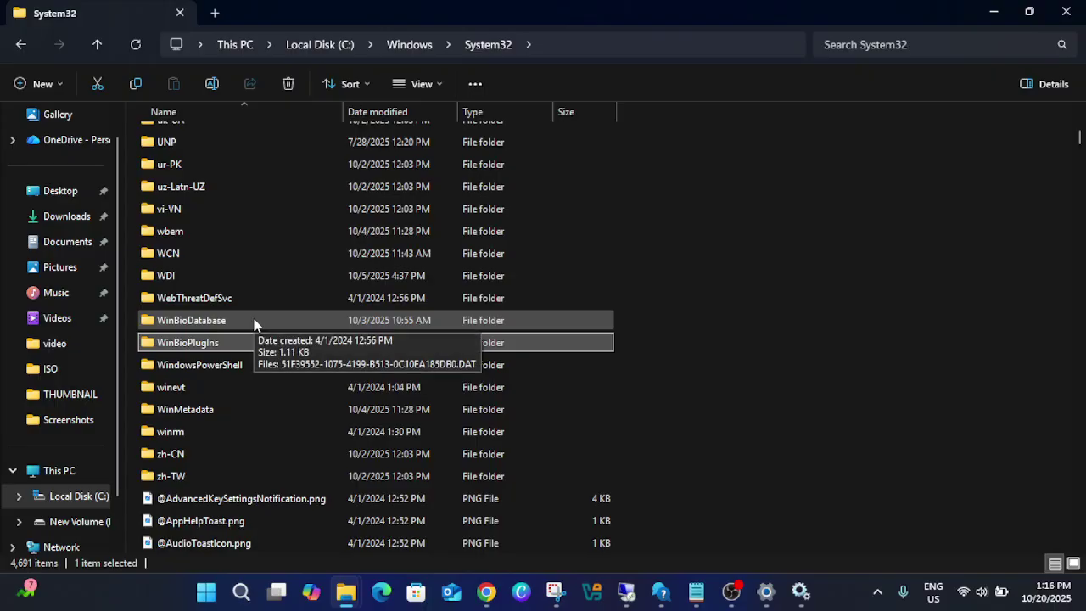
{"action": "double_click", "coordinate": [254, 323]}
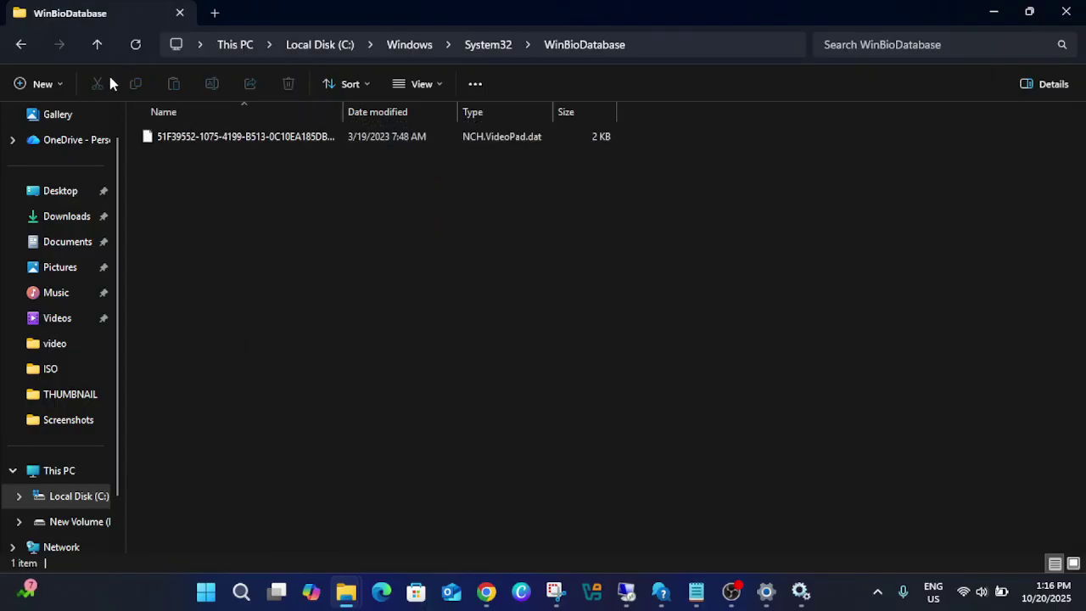
{"action": "left_click", "coordinate": [96, 47]}
{"action": "scroll", "coordinate": [233, 436], "scroll_direction": "down", "scroll_amount": 2}
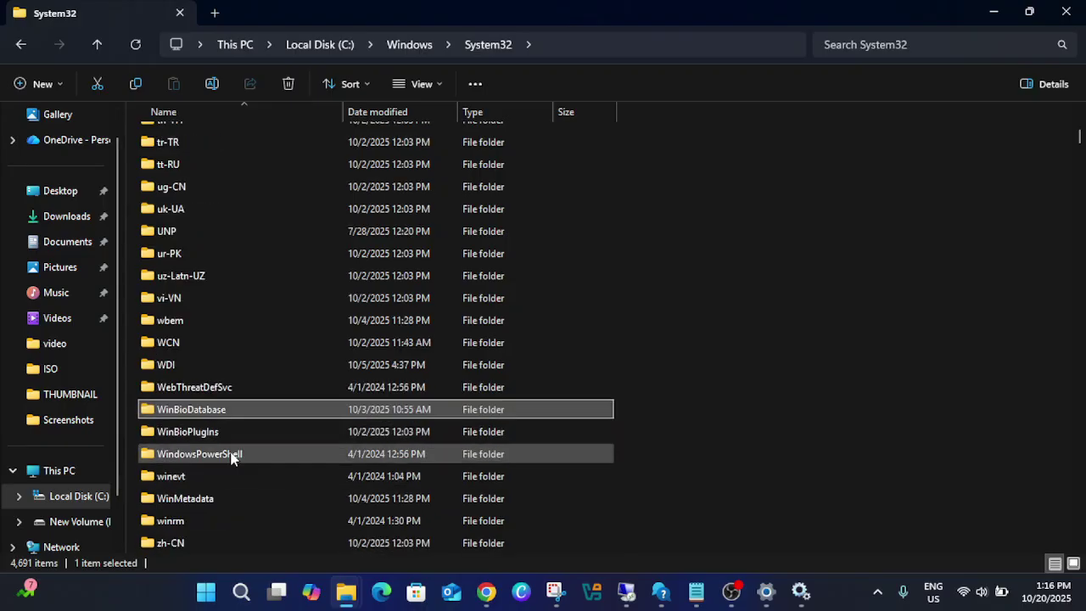
{"action": "double_click", "coordinate": [217, 431]}
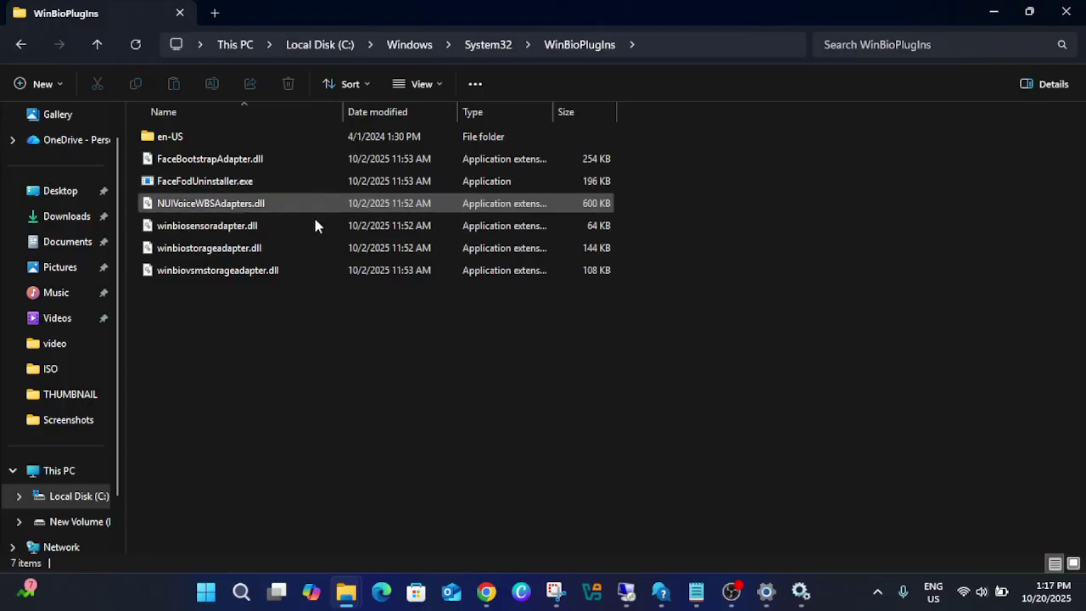
Copy the path C:\Windows\System32\WinBioPlugIns\FaceDriver from Notepad and try to open it through the Run dialog
{"action": "left_click", "coordinate": [696, 593]}
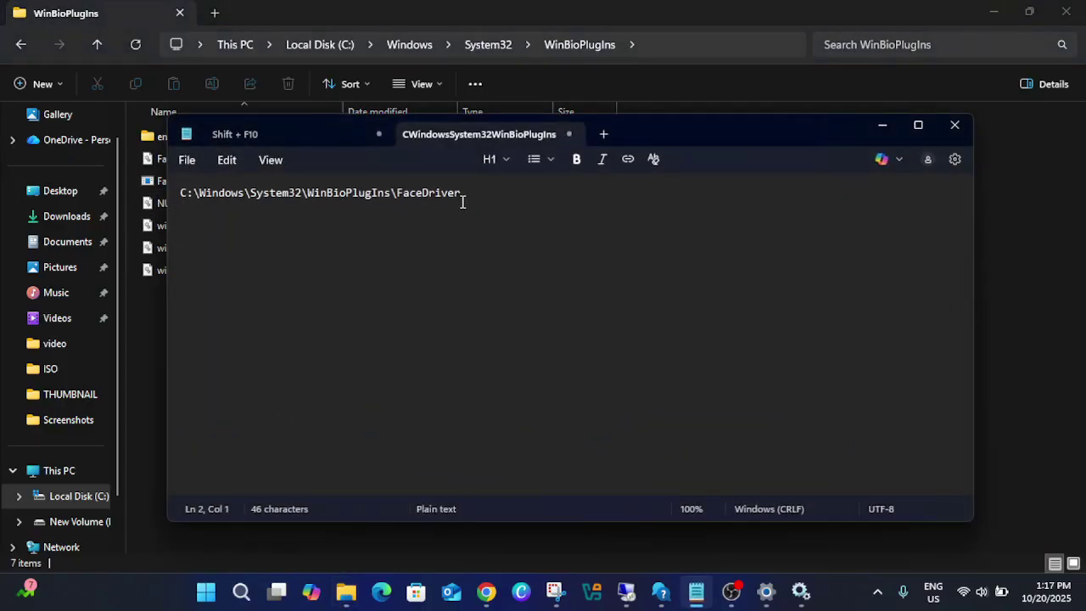
{"action": "left_click_drag", "start_coordinate": [463, 199], "coordinate": [171, 203]}
{"action": "key", "text": "ctrl+c"}
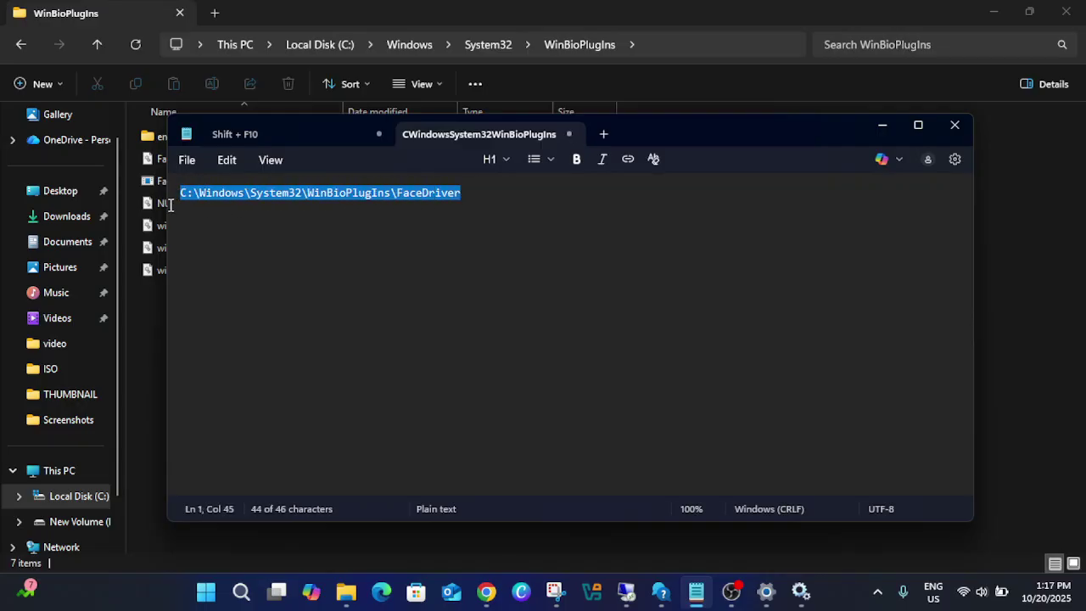
{"action": "key", "text": "super+r"}
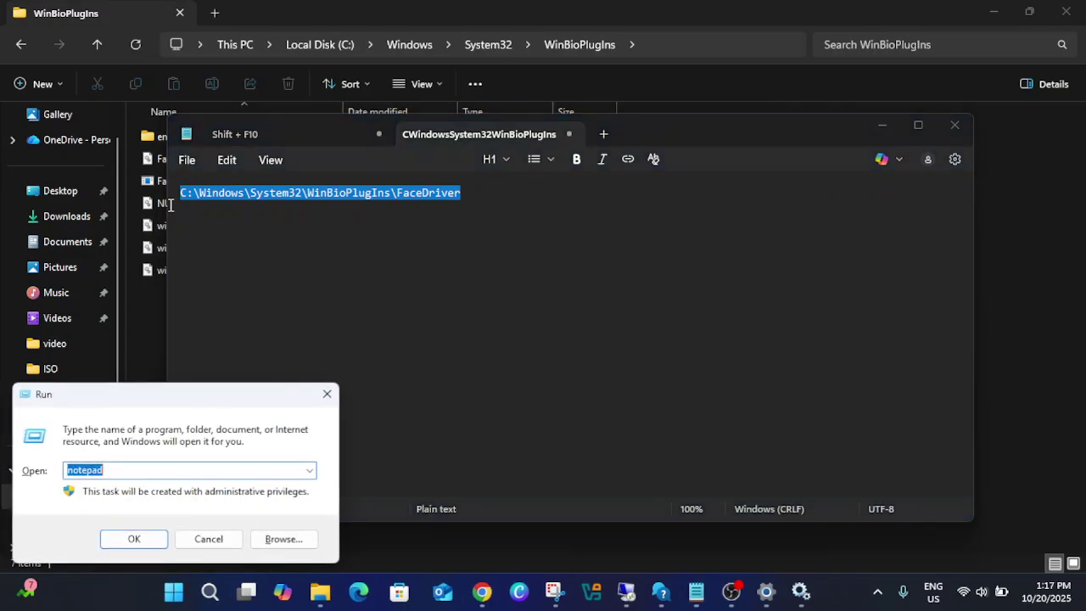
{"action": "key", "text": "ctrl+v"}
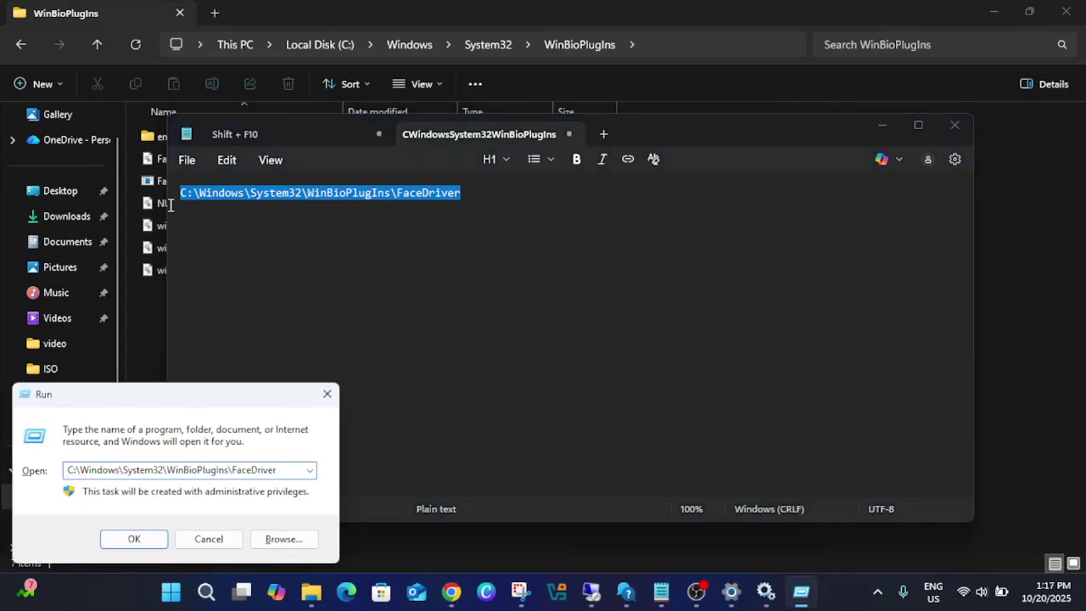
{"action": "key", "text": "Return"}
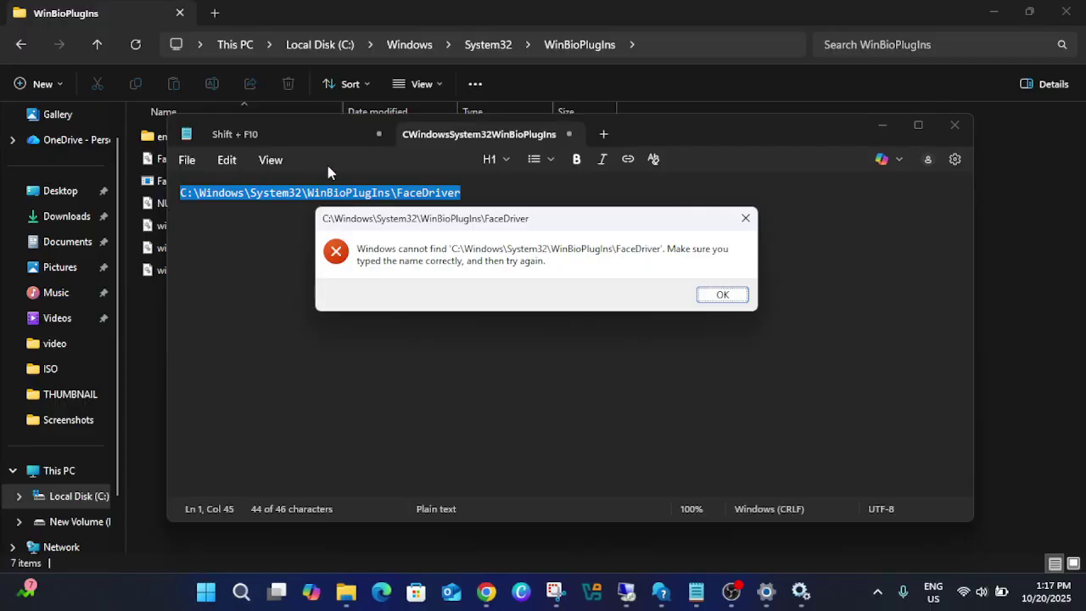
{"action": "left_click", "coordinate": [713, 297]}
{"action": "left_click", "coordinate": [328, 393]}
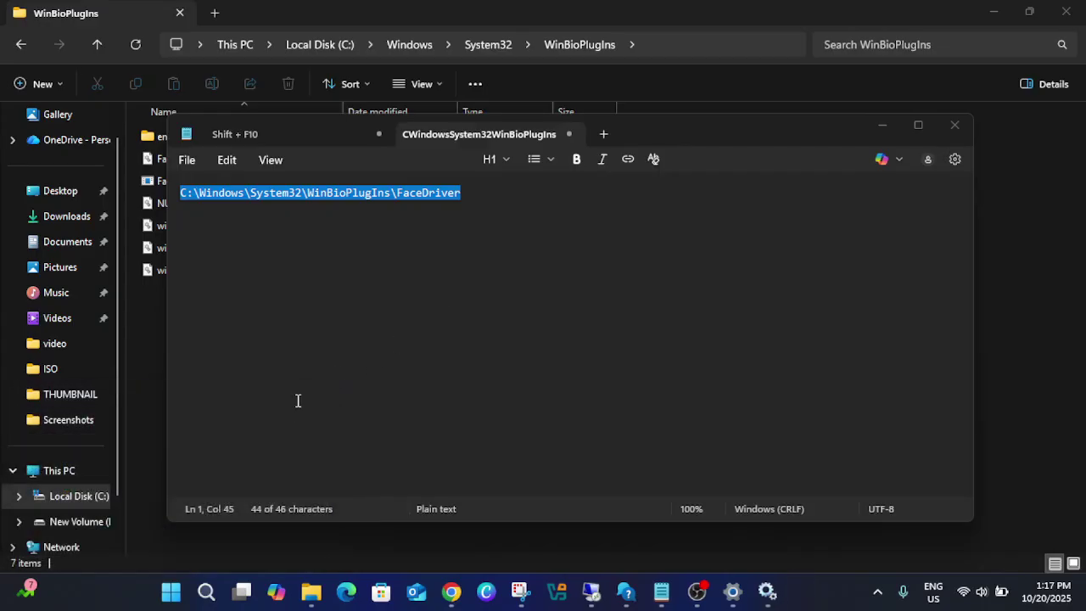
{"action": "left_click", "coordinate": [881, 126]}
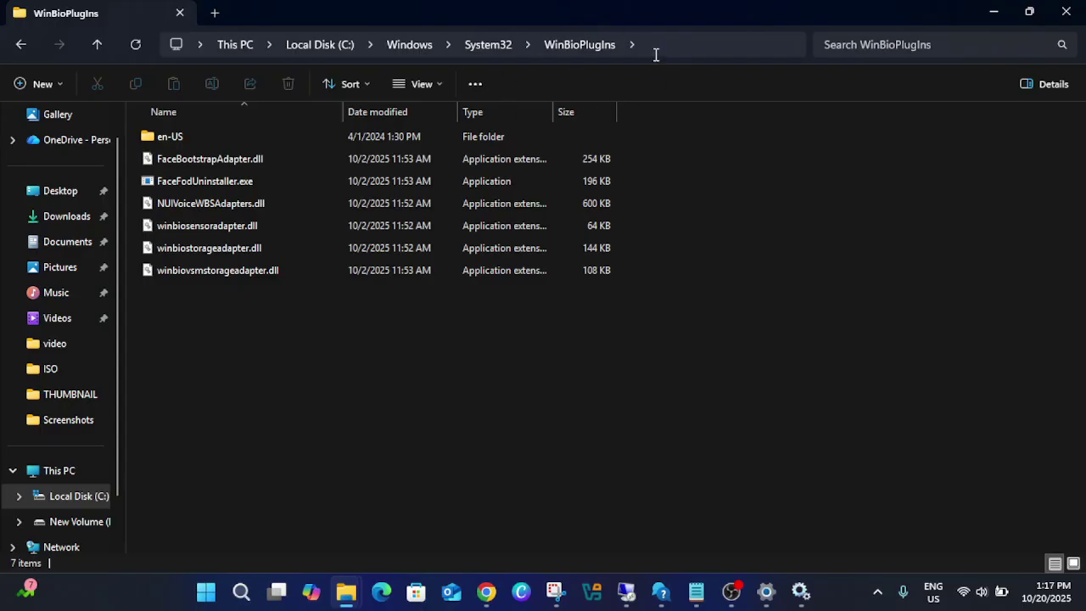
Highlight FaceDriver in the Notepad path and view the Snipping Tool screenshot of the HelloFace driver's Install option
{"action": "left_click", "coordinate": [696, 591]}
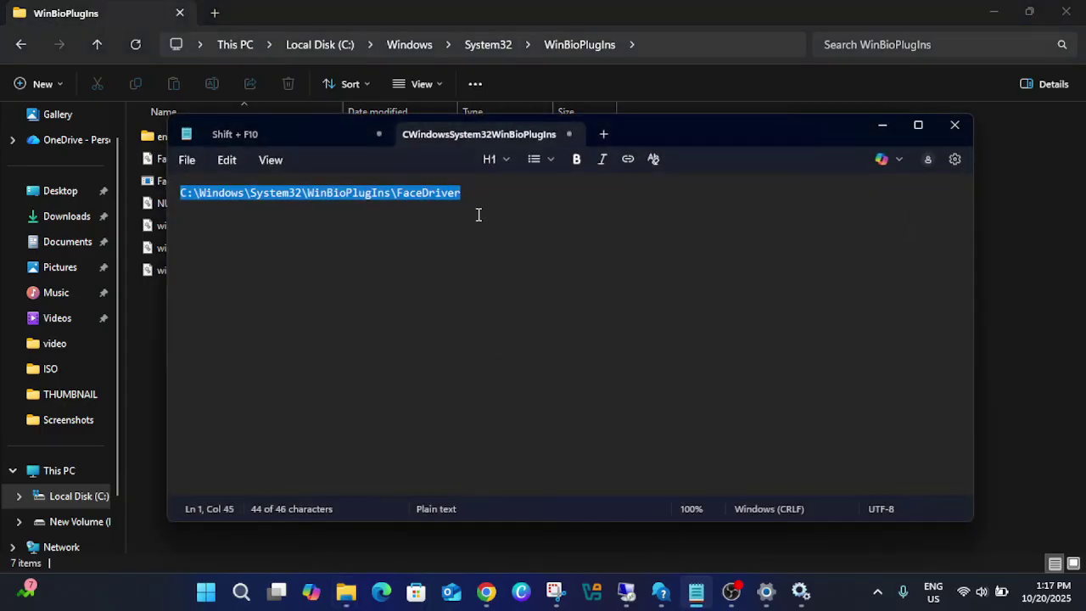
{"action": "left_click", "coordinate": [474, 190]}
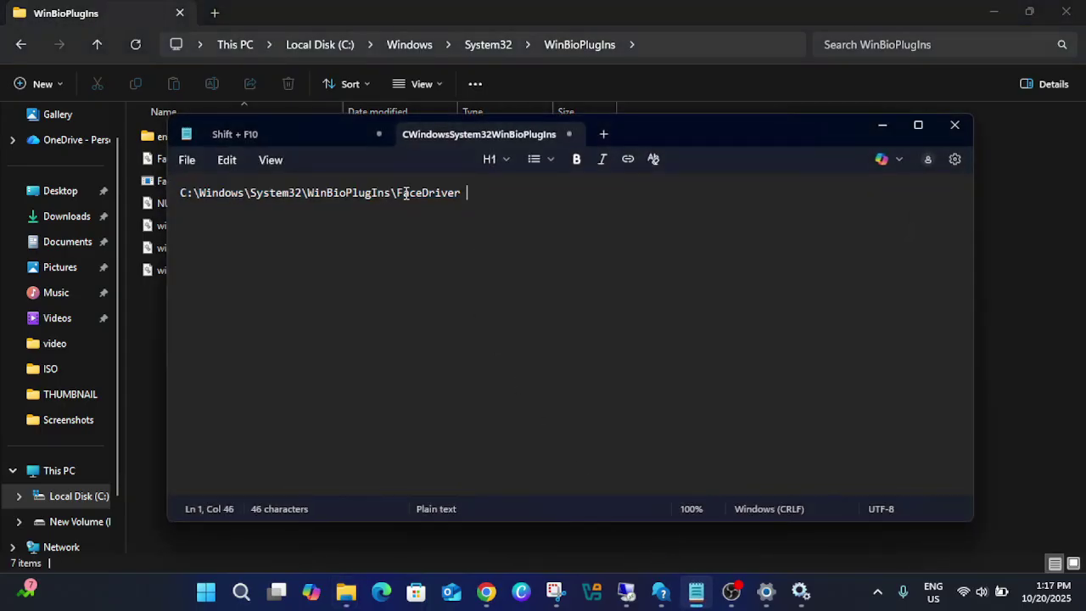
{"action": "left_click_drag", "start_coordinate": [397, 192], "coordinate": [460, 192]}
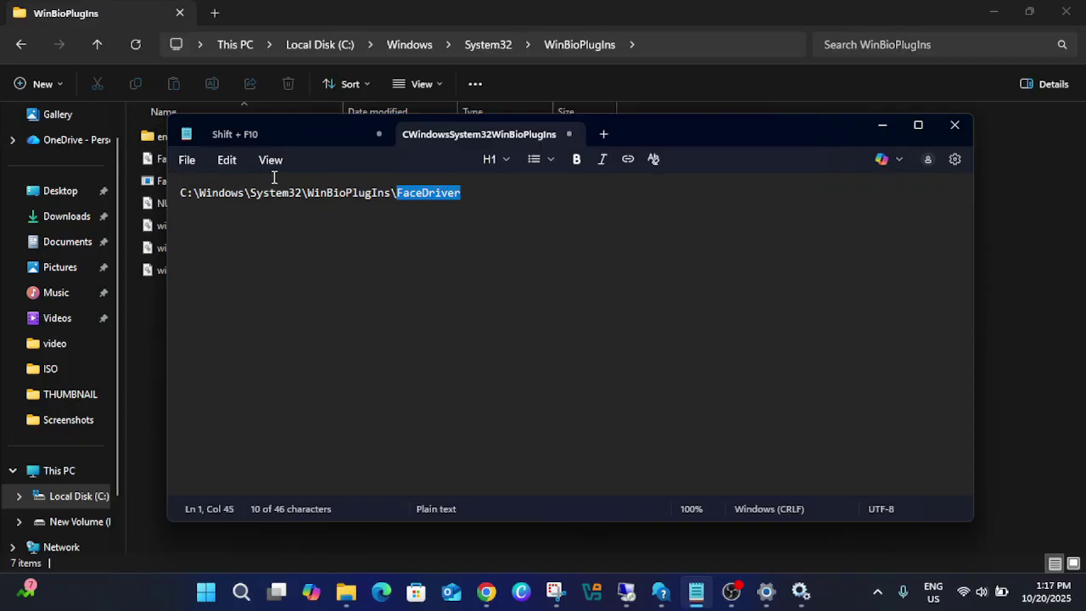
{"action": "left_click", "coordinate": [555, 591]}
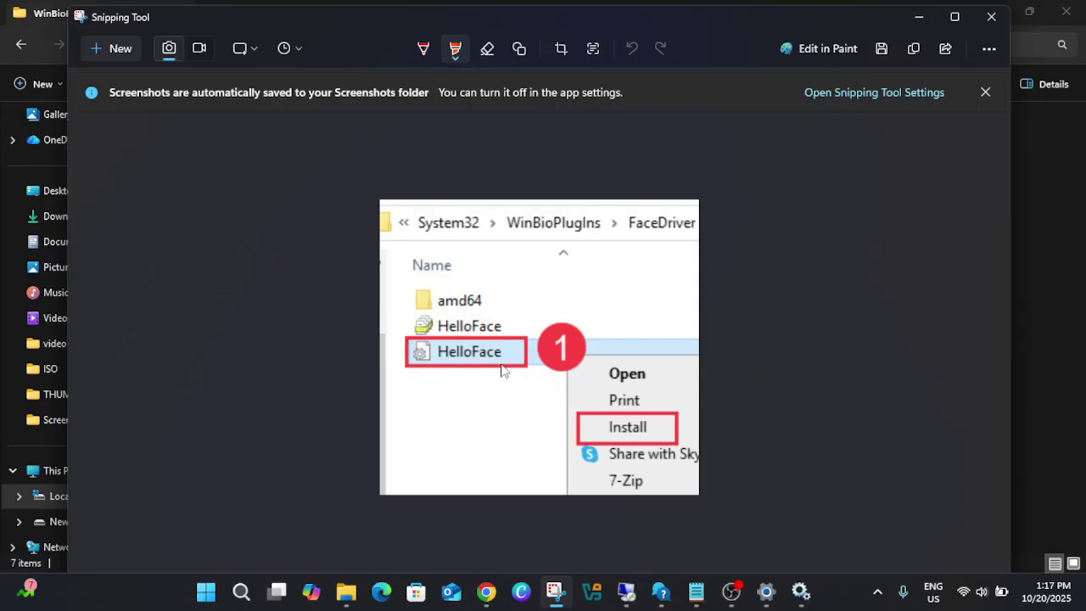
{"action": "left_click", "coordinate": [920, 17]}
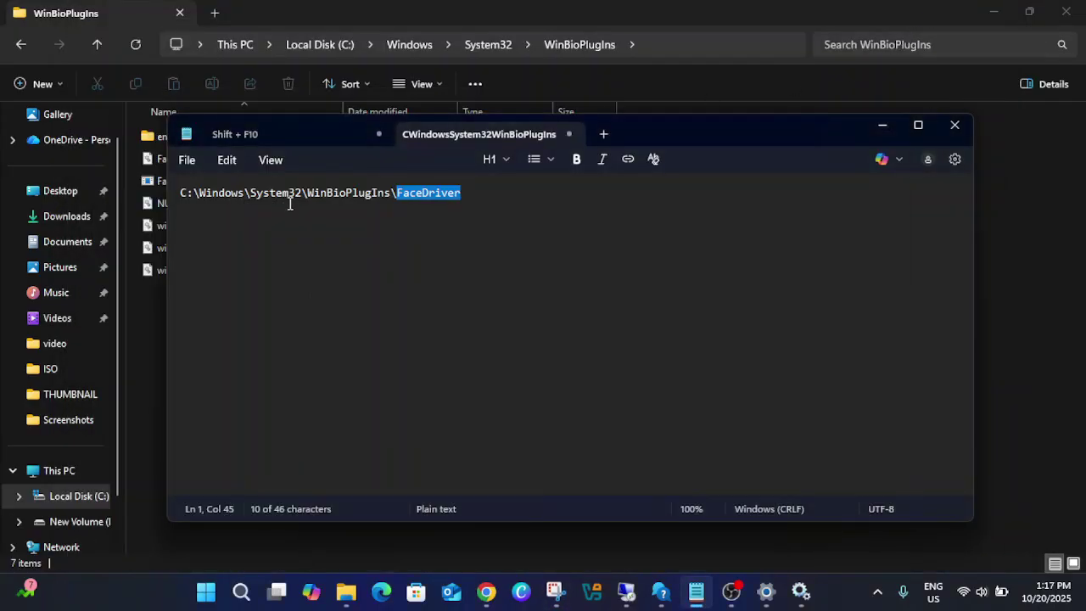
{"action": "left_click", "coordinate": [885, 125]}
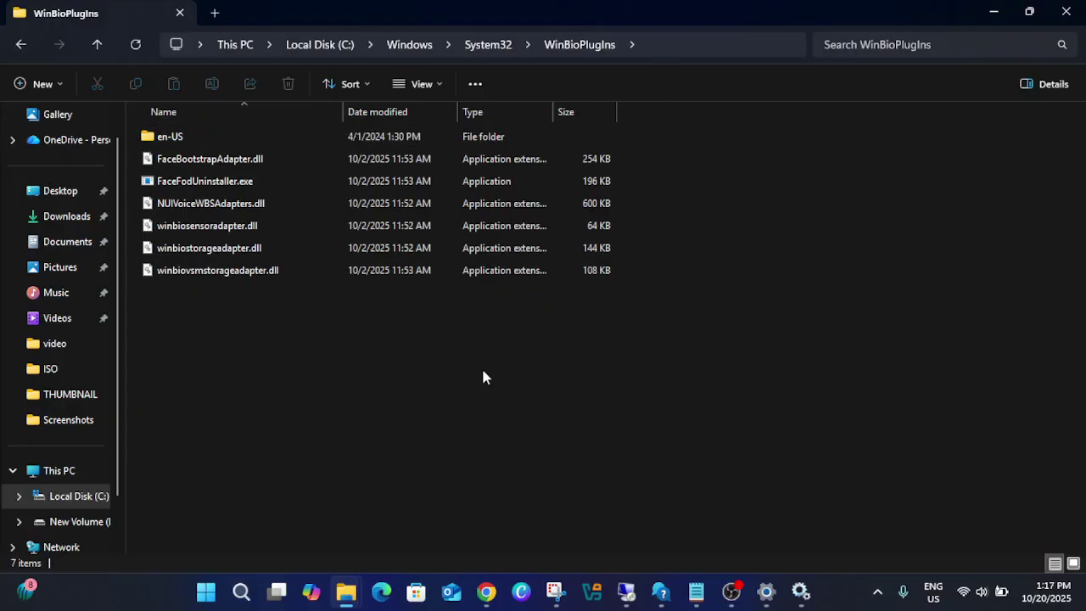
Switch to Settings and open the Optional features page of the System settings
{"action": "left_click", "coordinate": [766, 591]}
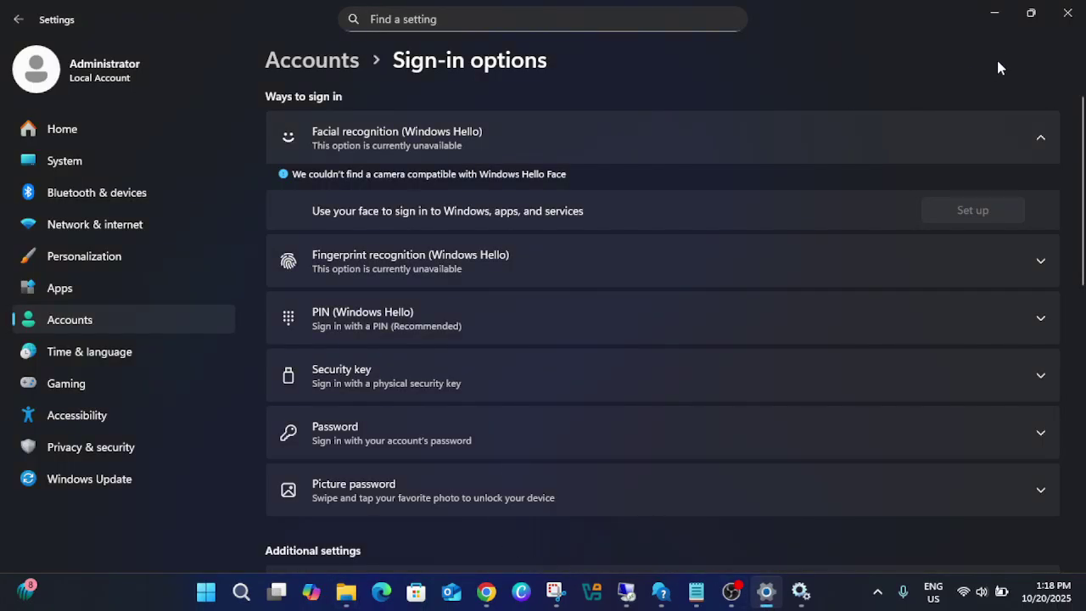
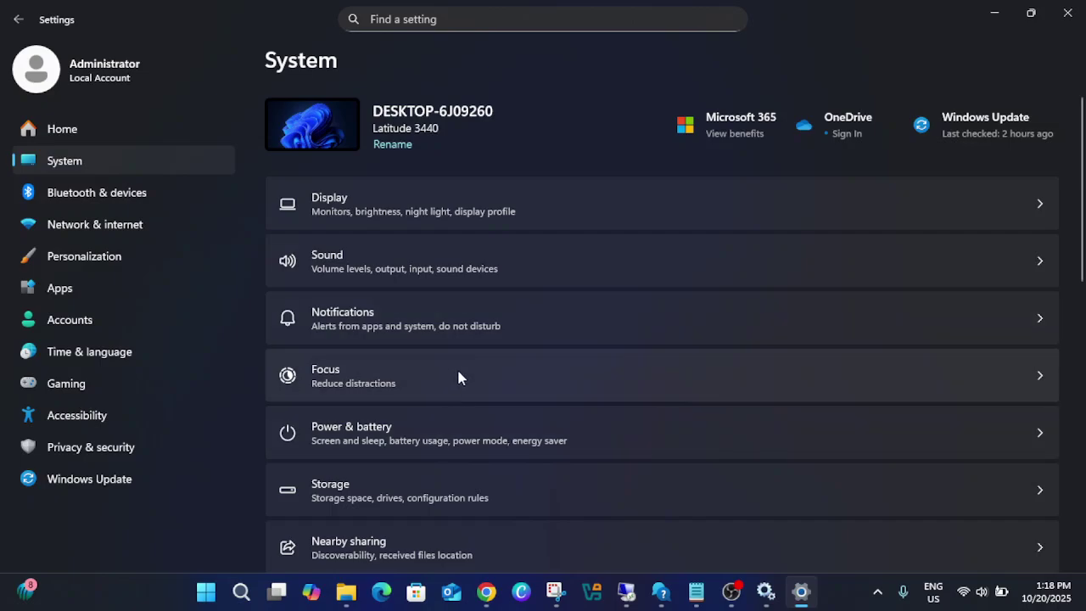
{"action": "scroll", "coordinate": [464, 408], "scroll_direction": "down", "scroll_amount": 3}
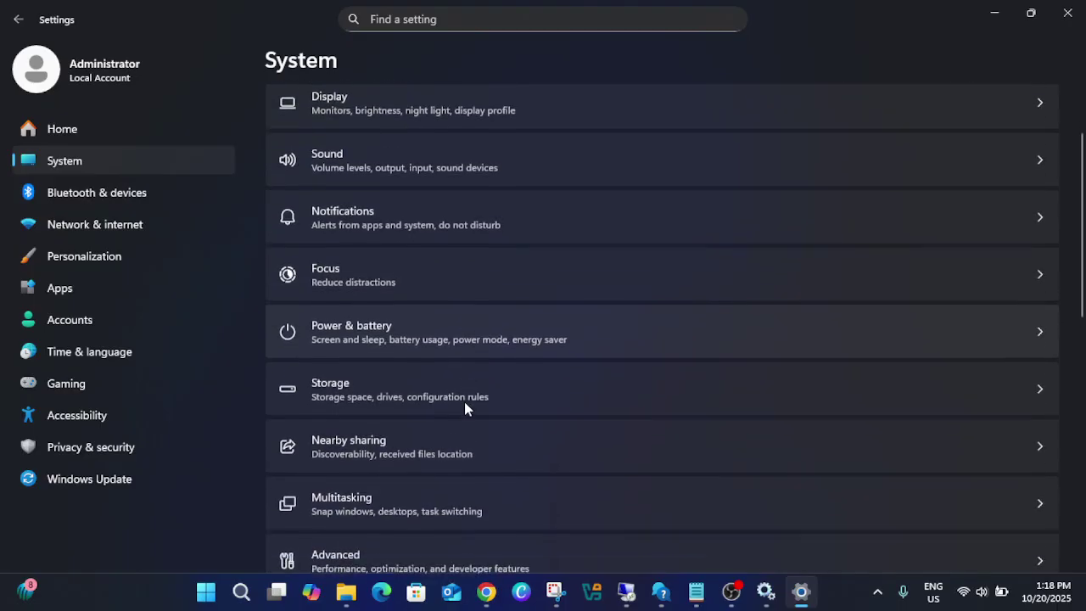
{"action": "scroll", "coordinate": [475, 417], "scroll_direction": "down", "scroll_amount": 8}
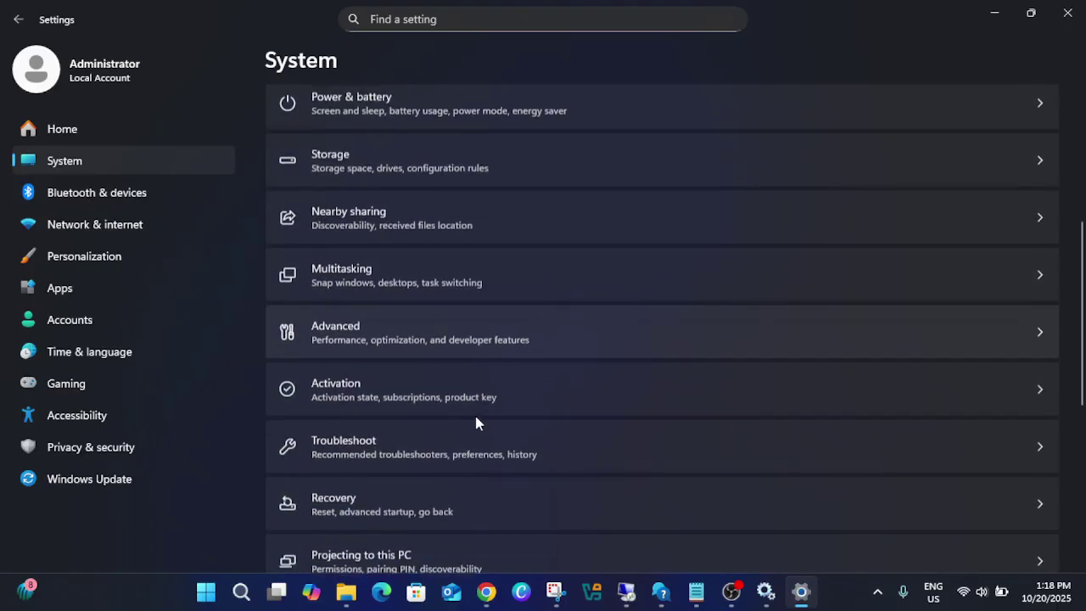
{"action": "scroll", "coordinate": [475, 422], "scroll_direction": "down", "scroll_amount": 5}
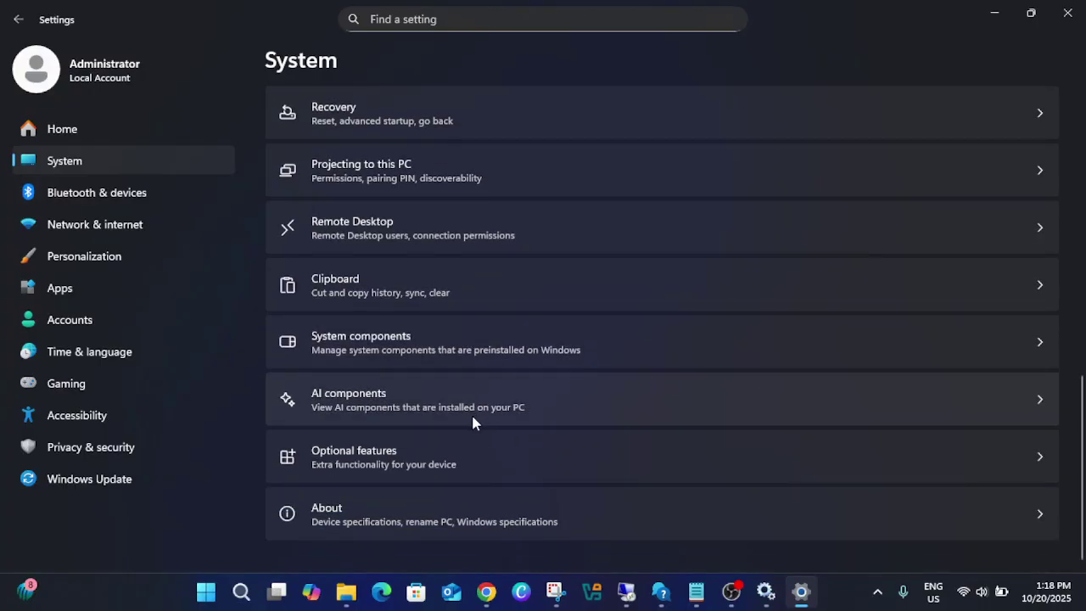
{"action": "left_click", "coordinate": [424, 460]}
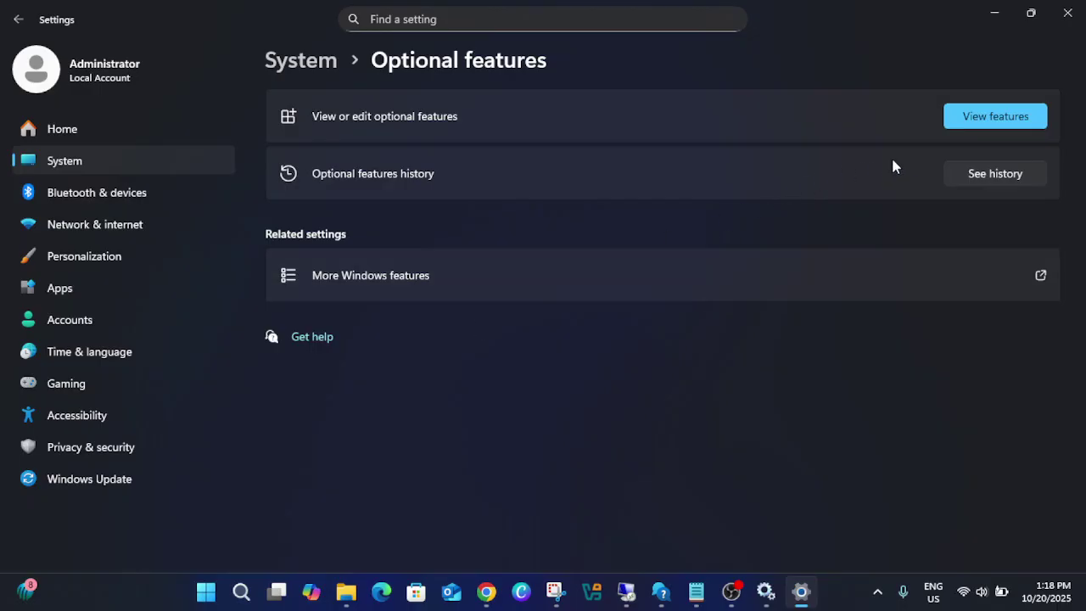
View the optional features and search the added ones for "windows hel"
{"action": "left_click", "coordinate": [994, 121]}
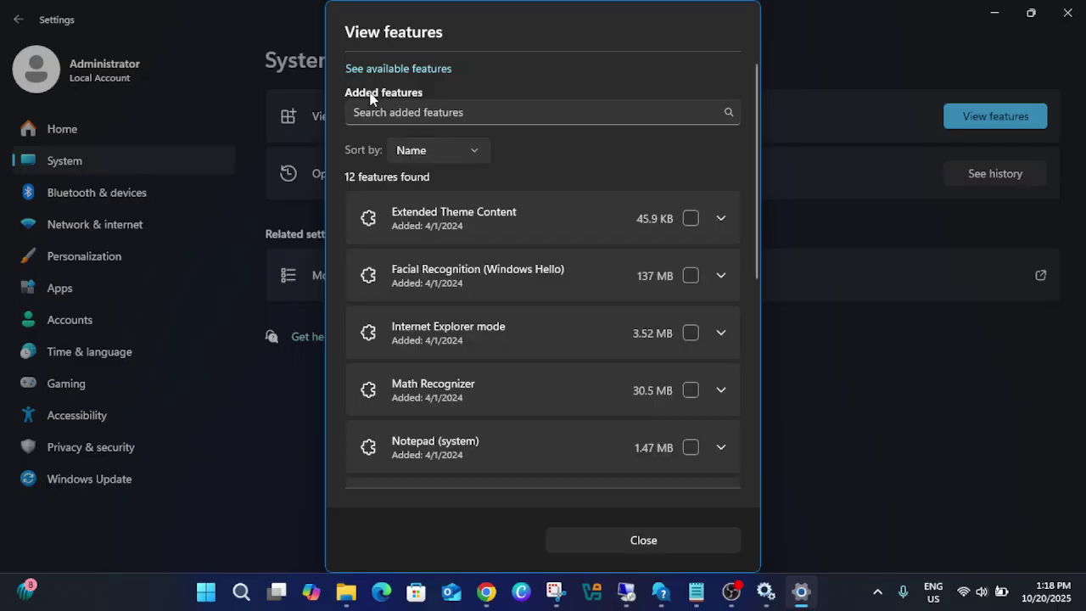
{"action": "left_click", "coordinate": [443, 116]}
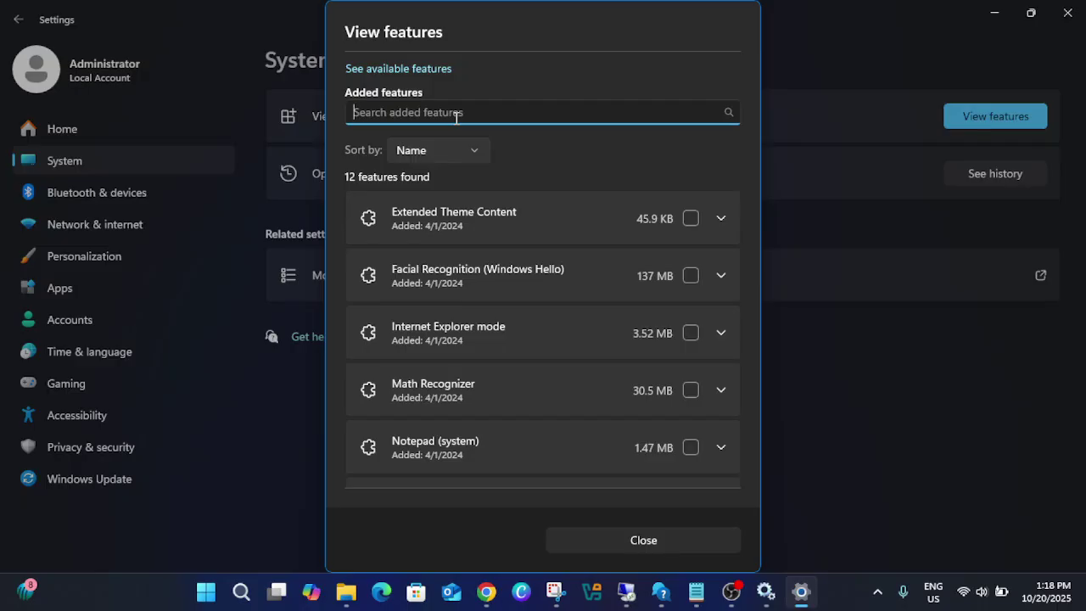
{"action": "type", "text": "windows hel"}
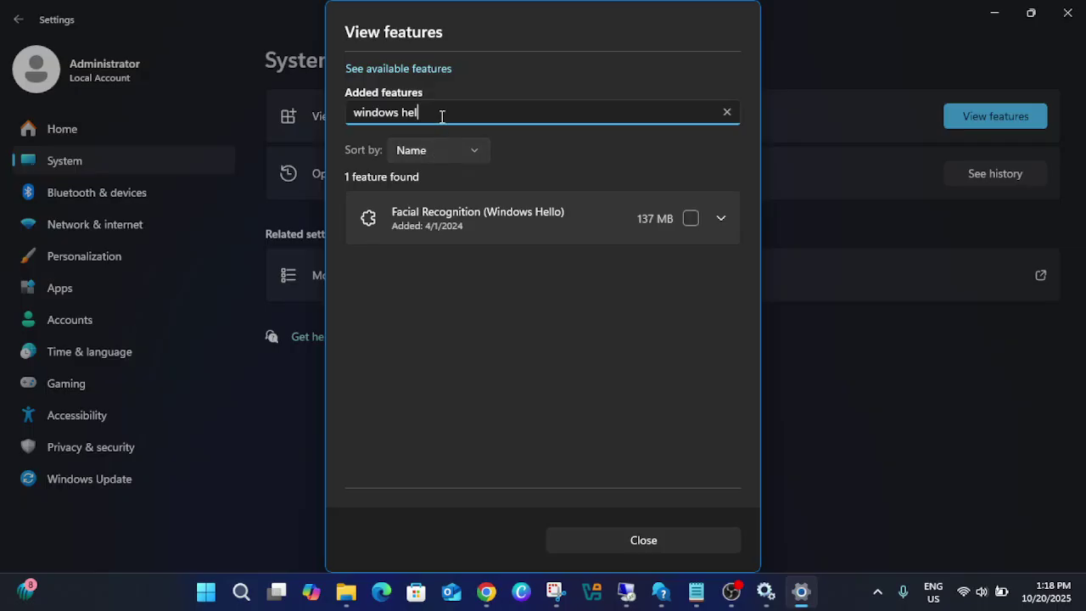
Clear the added-features search and search the available optional features for "windows"
{"action": "left_click_drag", "start_coordinate": [441, 116], "coordinate": [301, 114]}
{"action": "key", "text": "BackSpace"}
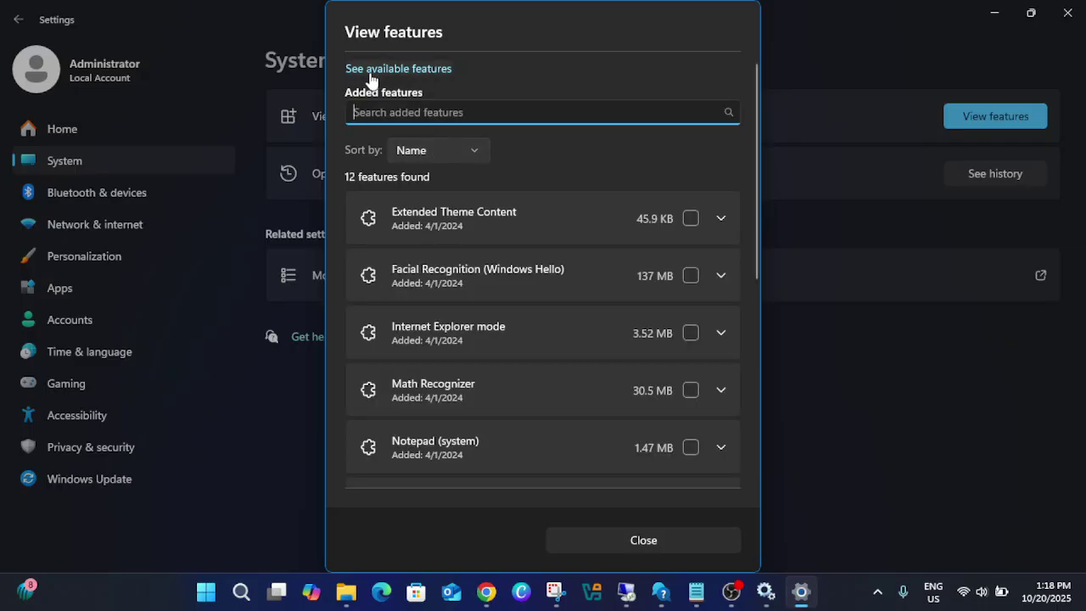
{"action": "left_click", "coordinate": [407, 71]}
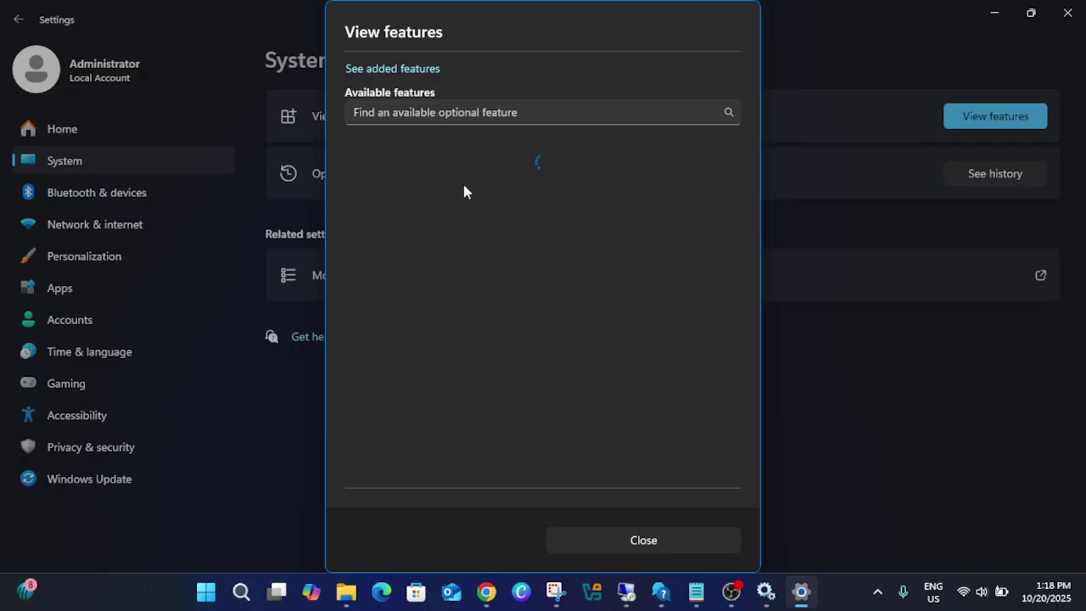
{"action": "left_click", "coordinate": [423, 113]}
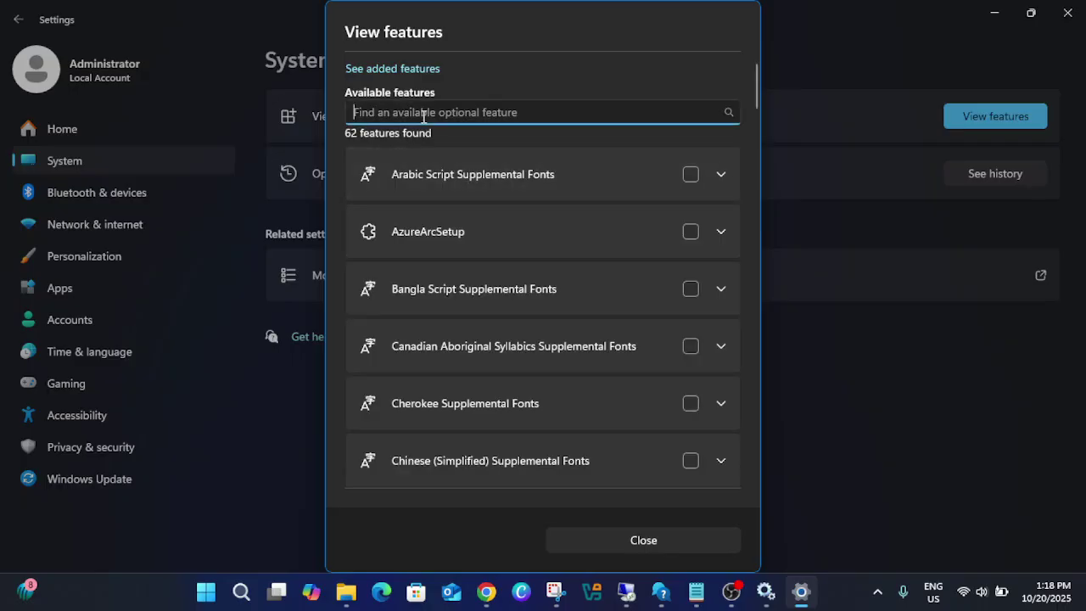
{"action": "type", "text": "windows hel"}
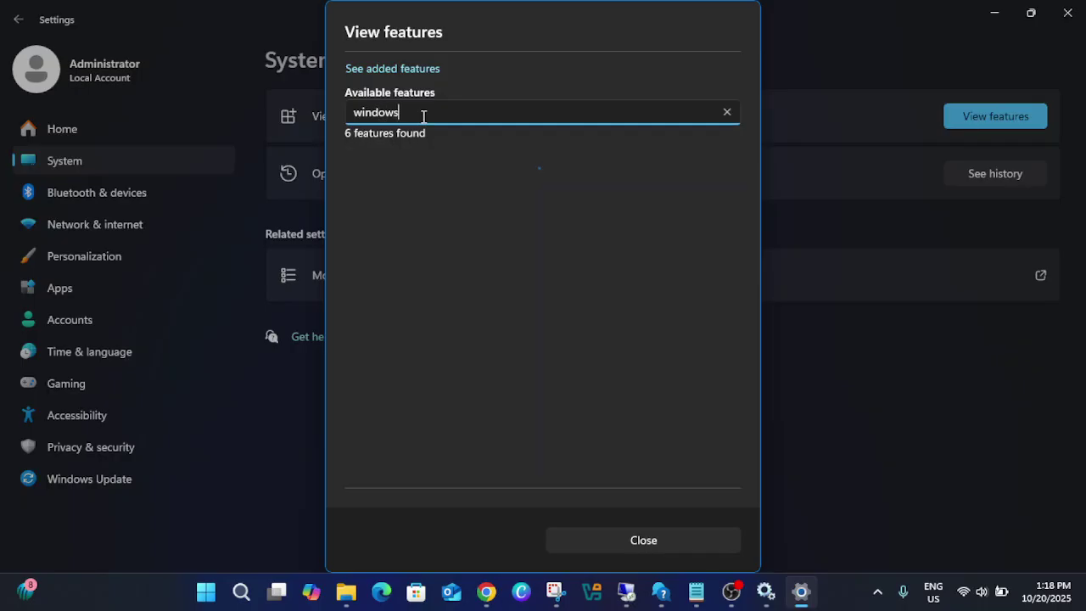
{"action": "key", "text": "BackSpace"}
{"action": "key", "text": "BackSpace"}
{"action": "key", "text": "BackSpace"}
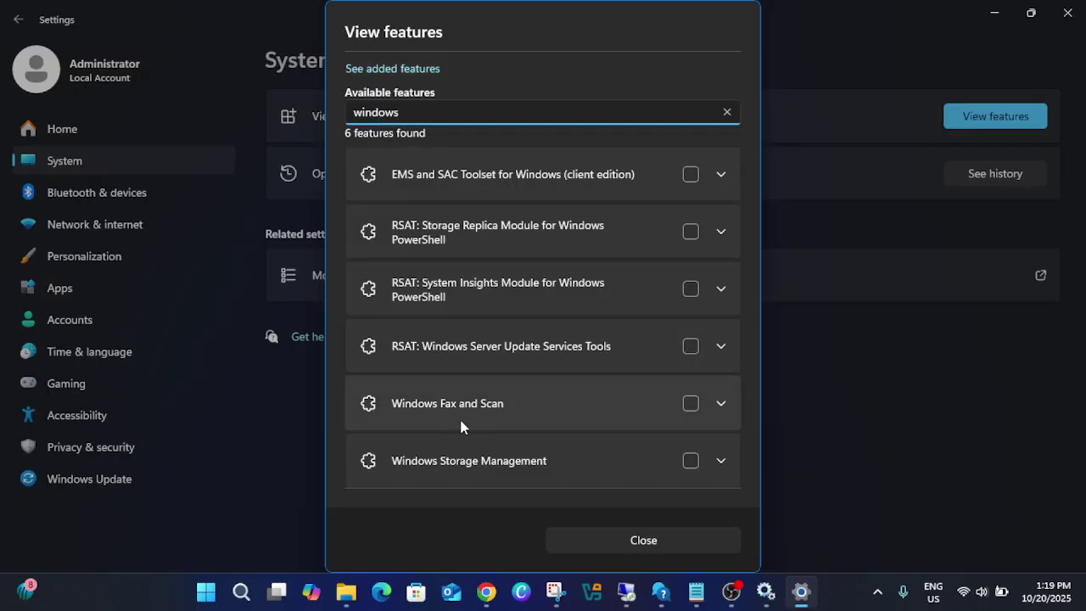
Mark Windows Fax and Scan for adding and close the features list without adding it
{"action": "left_click", "coordinate": [689, 403]}
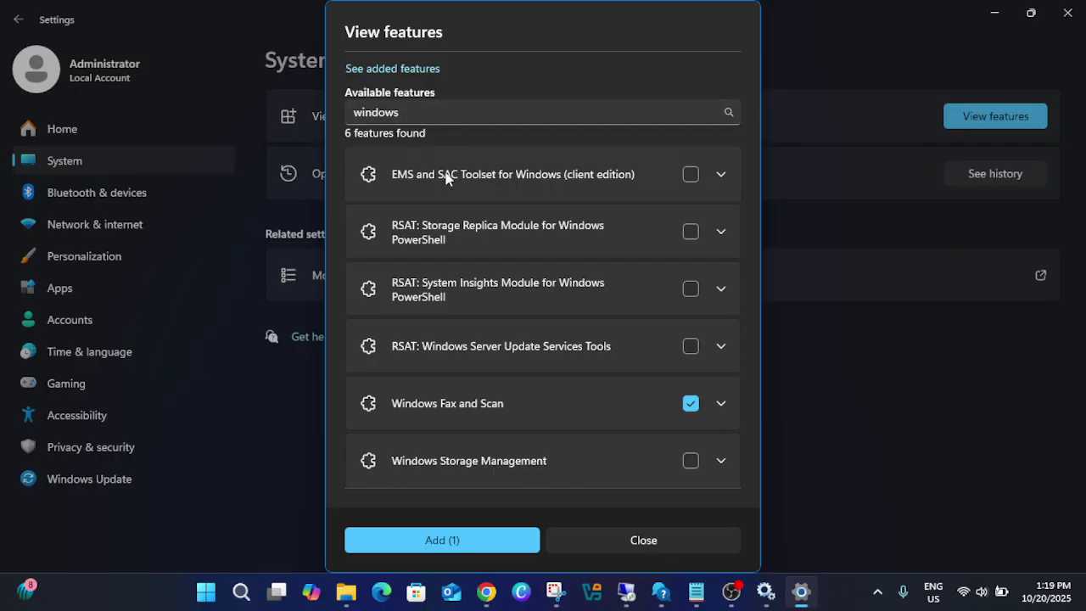
{"action": "left_click", "coordinate": [664, 532]}
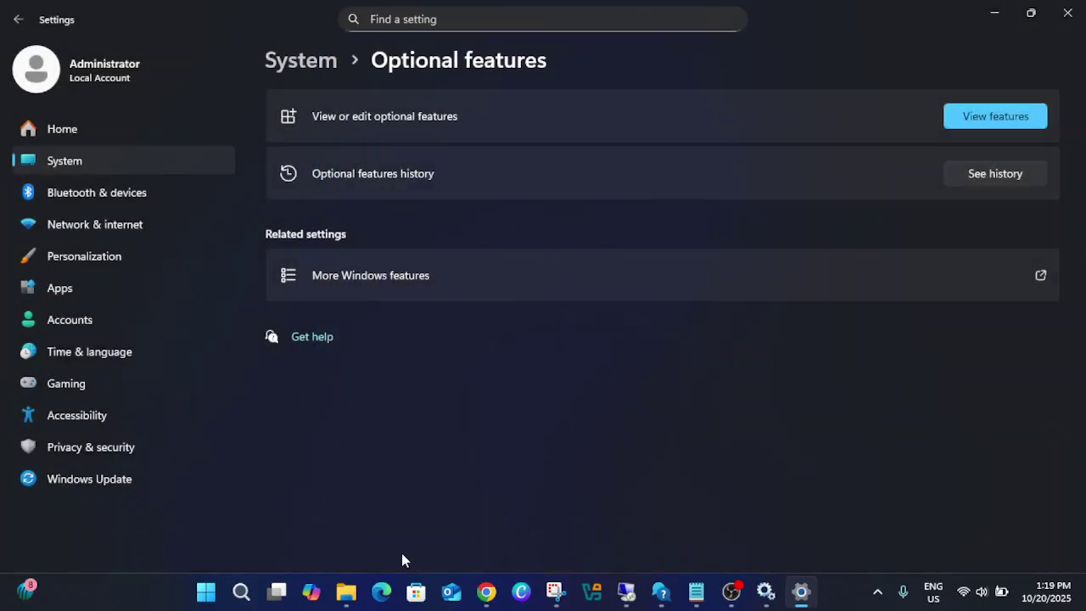
Switch to File Explorer, view the WinBioDatabase and WinBioPlugIns folders, and close the WinBioPlugIns window
{"action": "mouse_move", "coordinate": [345, 560]}
{"action": "mouse_move", "coordinate": [422, 502]}
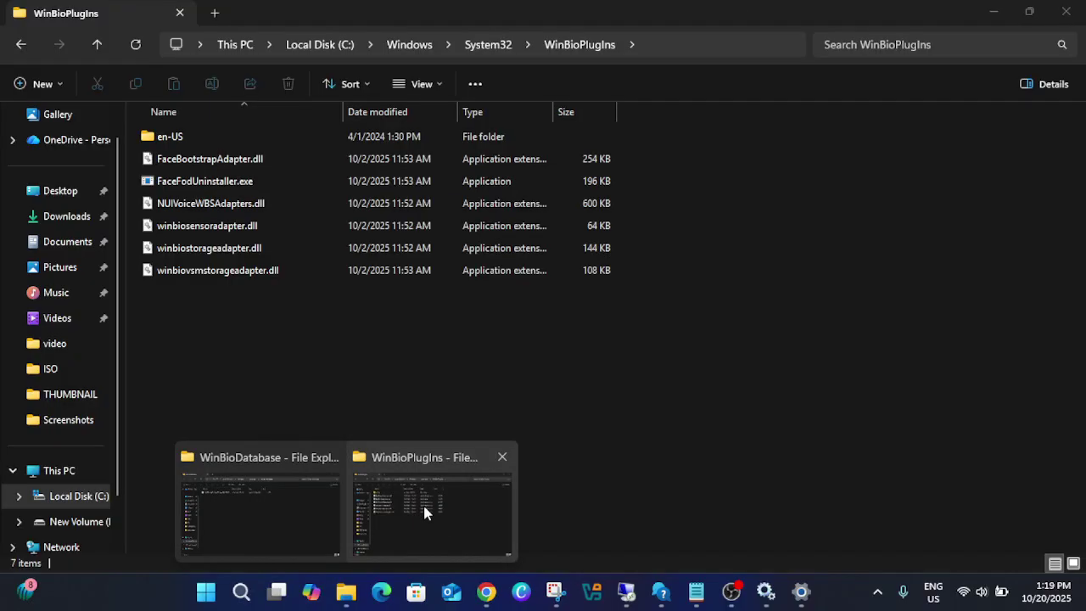
{"action": "left_click", "coordinate": [303, 508]}
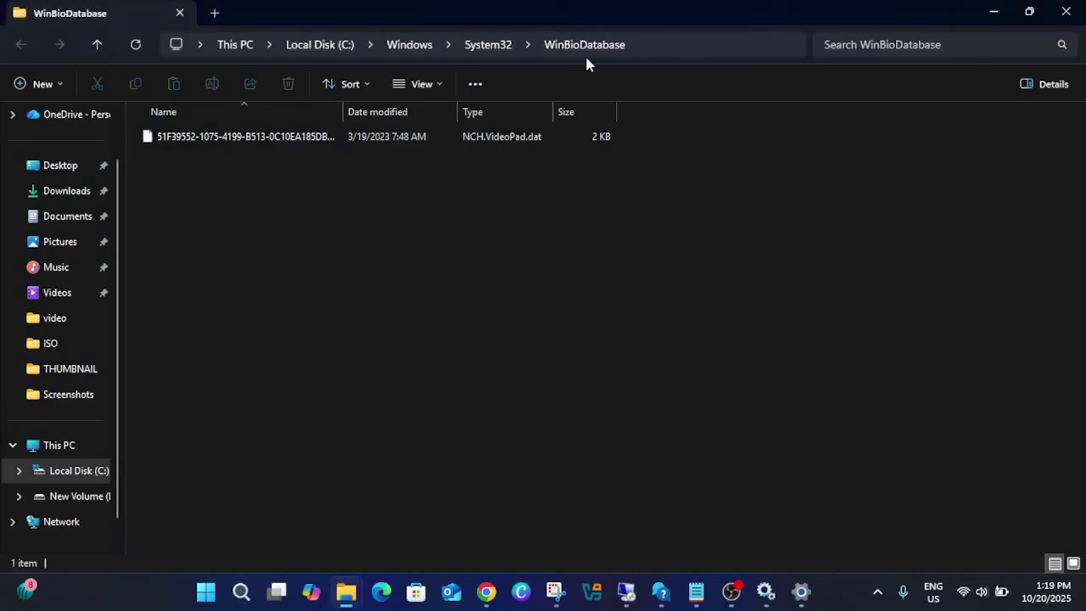
{"action": "mouse_move", "coordinate": [346, 587]}
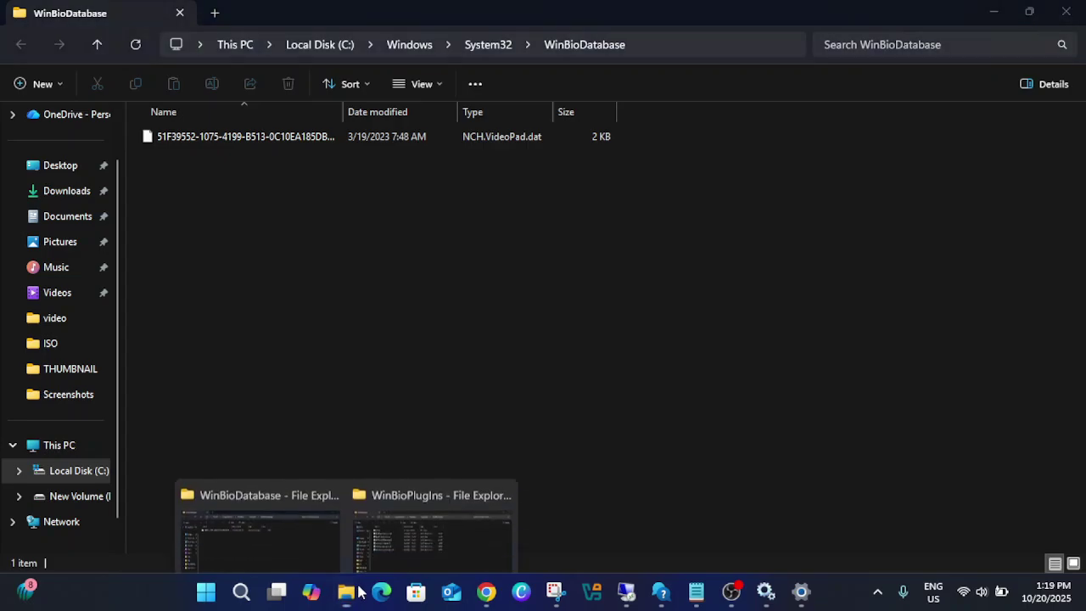
{"action": "left_click", "coordinate": [433, 512]}
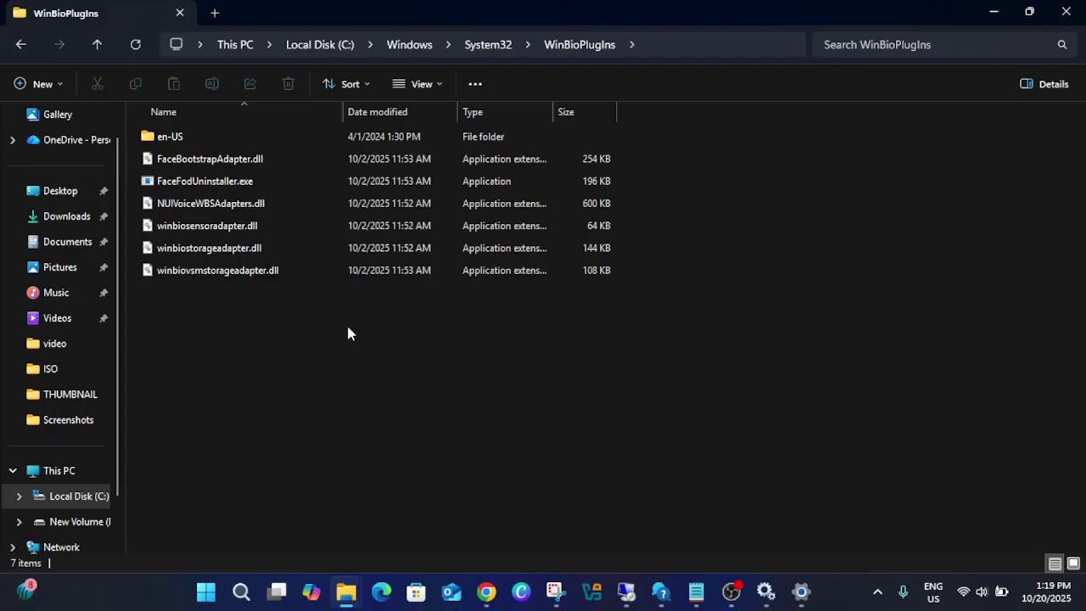
{"action": "left_click", "coordinate": [1067, 24]}
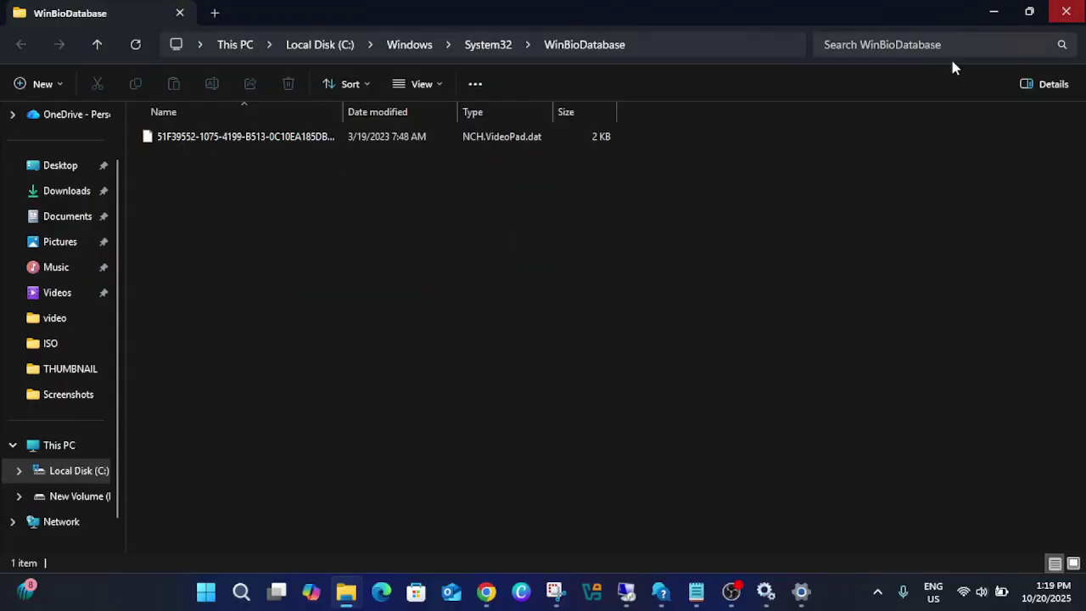
Go to the System32 folder and open its WinBioDatabase folder
{"action": "left_click", "coordinate": [489, 44]}
{"action": "scroll", "coordinate": [299, 341], "scroll_direction": "down", "scroll_amount": 3}
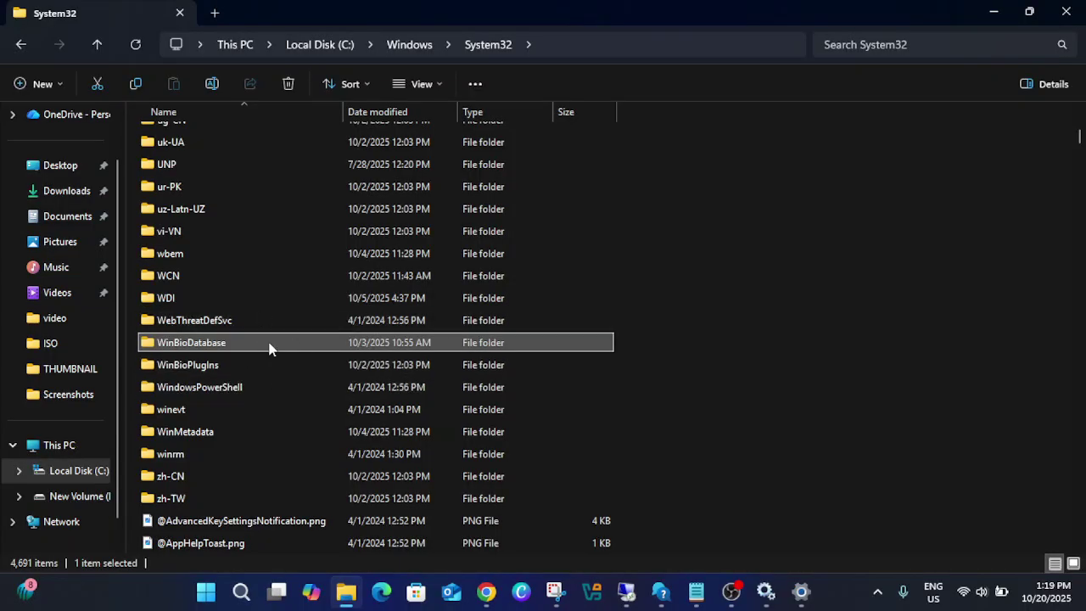
{"action": "scroll", "coordinate": [263, 278], "scroll_direction": "down", "scroll_amount": 1}
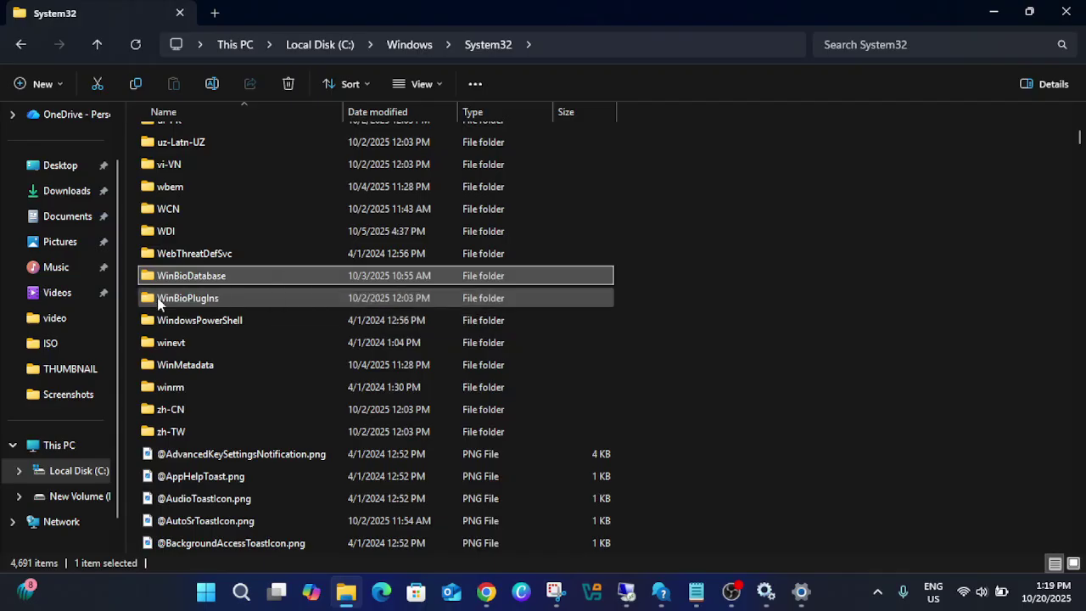
{"action": "mouse_move", "coordinate": [188, 286]}
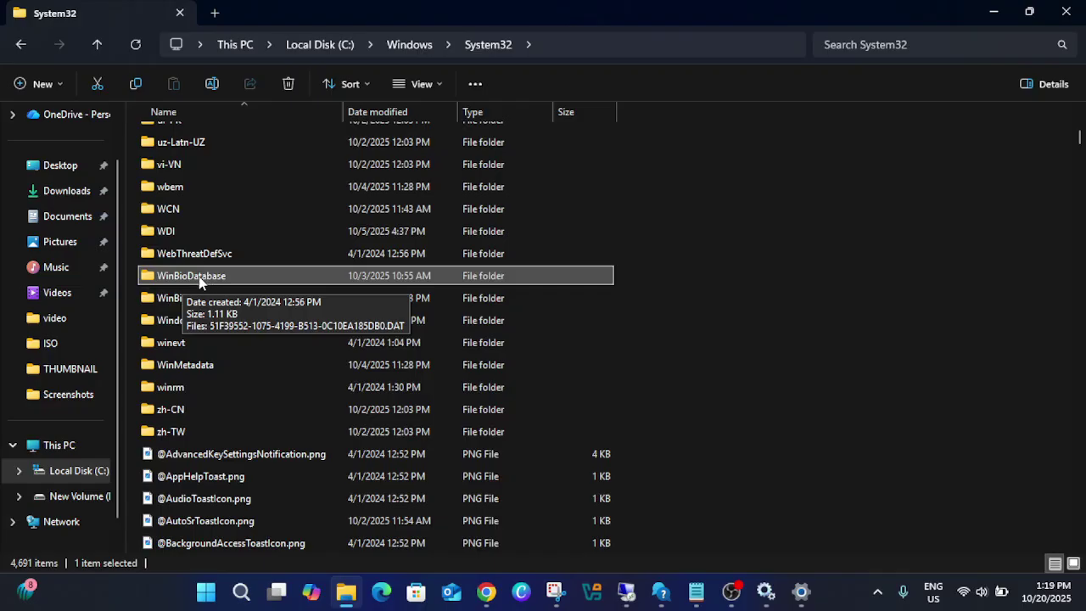
{"action": "double_click", "coordinate": [200, 283]}
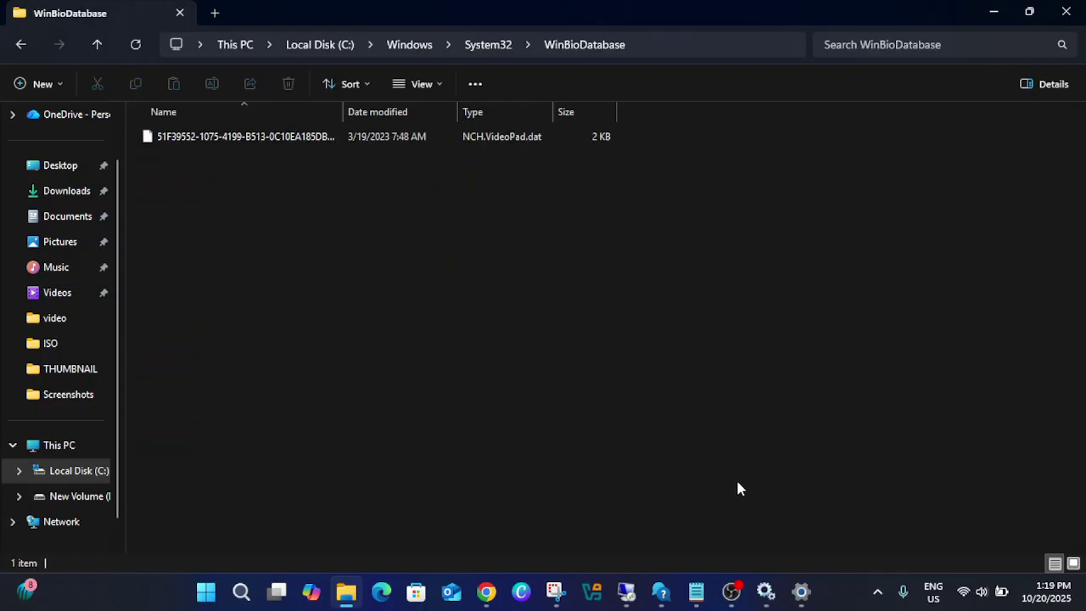
Switch to Services, browse the Windows services, and select Windows Biometric Service
{"action": "left_click", "coordinate": [765, 592]}
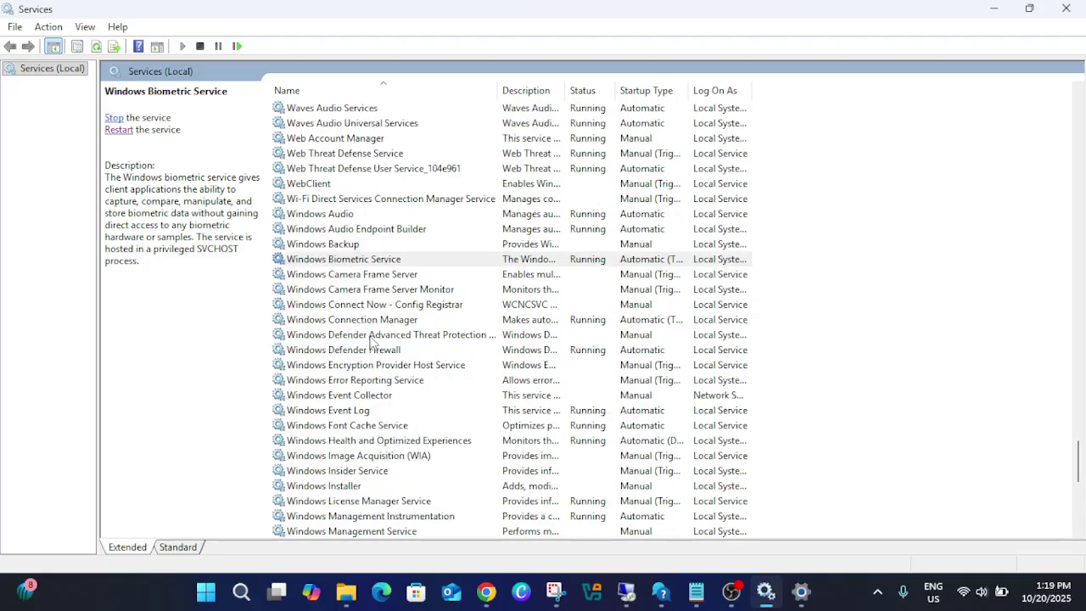
{"action": "left_click", "coordinate": [368, 320]}
{"action": "key", "text": "Down"}
{"action": "key", "text": "Down"}
{"action": "key", "text": "Down"}
{"action": "key", "text": "Down"}
{"action": "key", "text": "Down"}
{"action": "key", "text": "Down"}
{"action": "key", "text": "Down"}
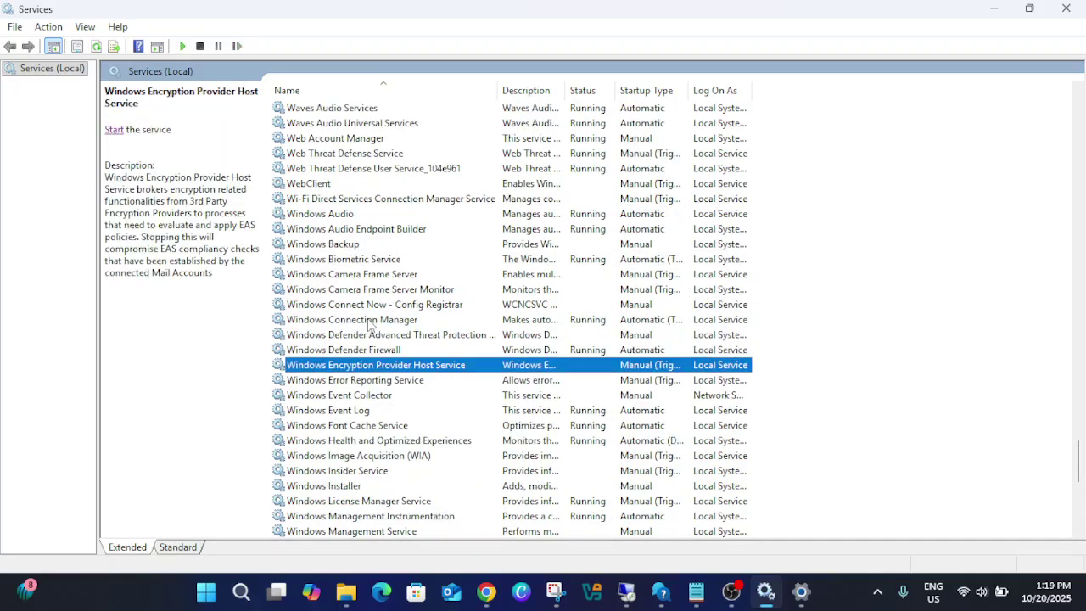
{"action": "key", "text": "Down"}
{"action": "key", "text": "Down"}
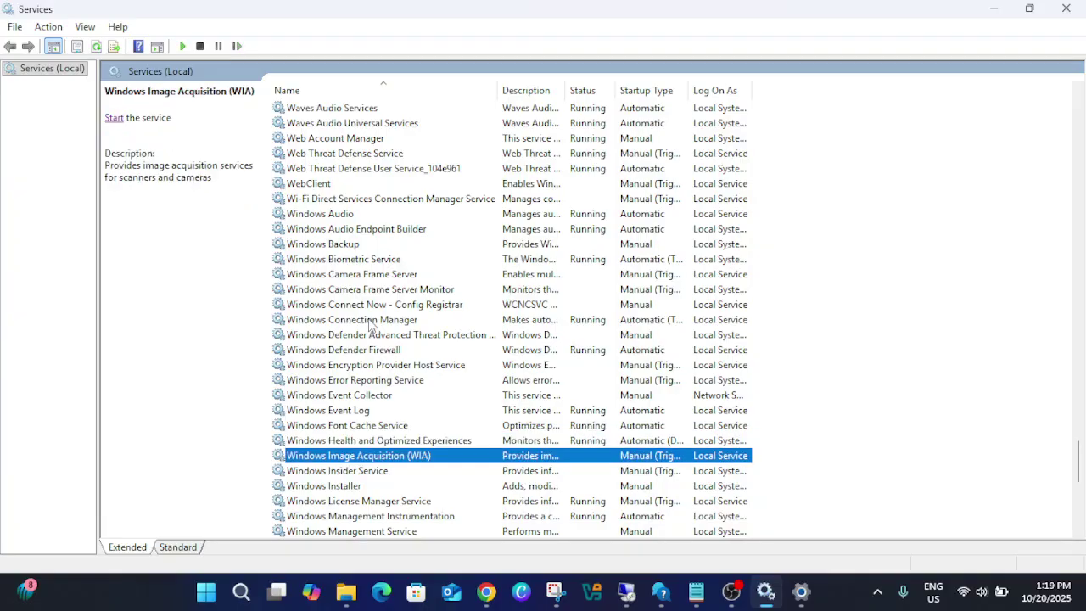
{"action": "scroll", "coordinate": [369, 325], "scroll_direction": "down", "scroll_amount": 2}
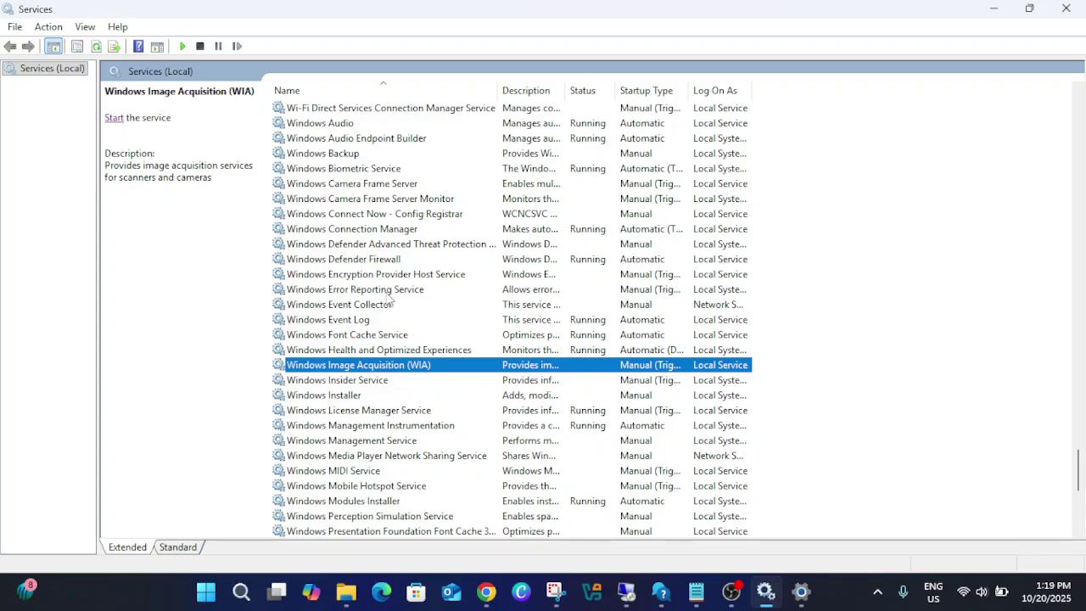
{"action": "left_click", "coordinate": [354, 171]}
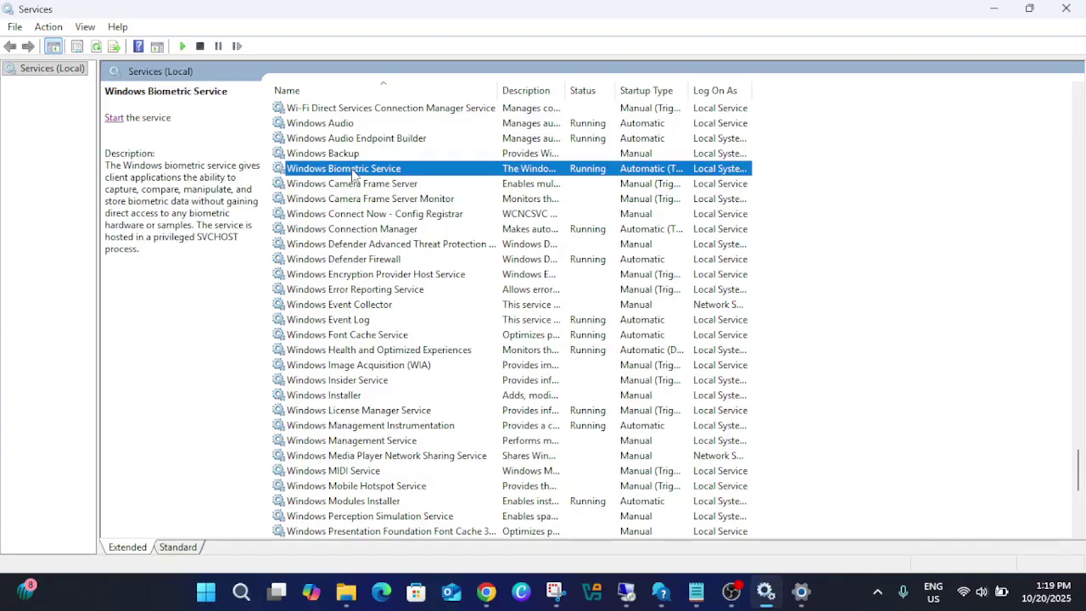
Start the Windows Biometric Service, stop it again, and minimize the Services window
{"action": "left_click_drag", "start_coordinate": [806, 7], "coordinate": [700, 206]}
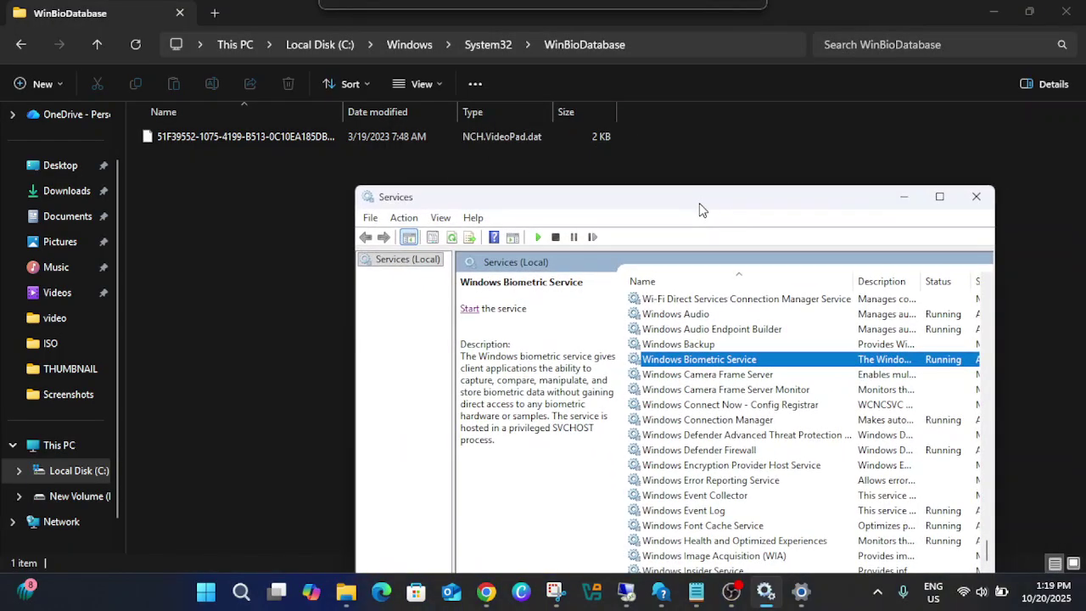
{"action": "right_click", "coordinate": [743, 362]}
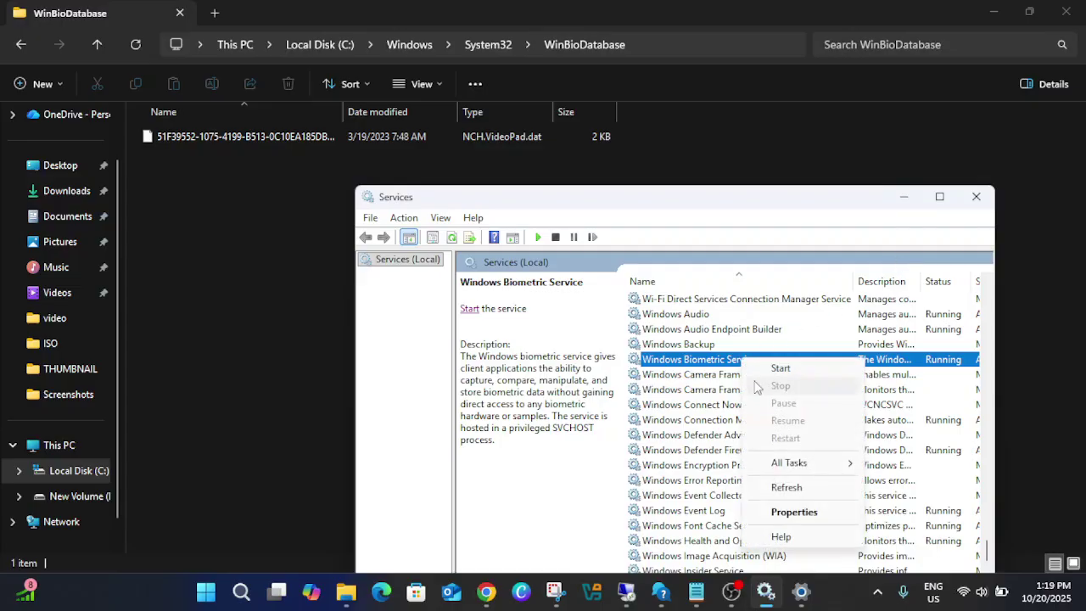
{"action": "left_click", "coordinate": [469, 309]}
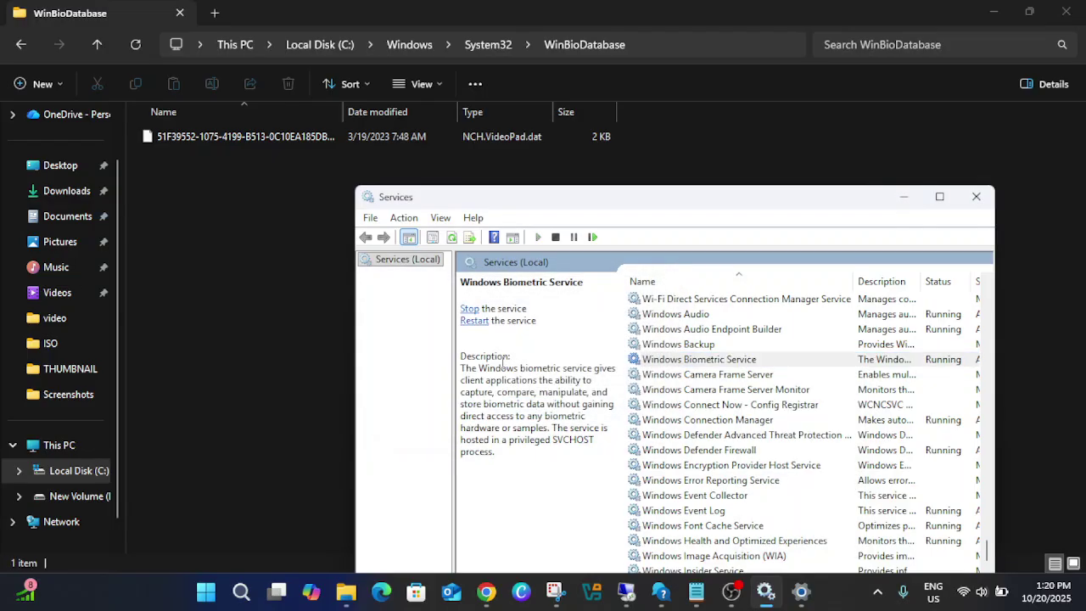
{"action": "left_click", "coordinate": [470, 309]}
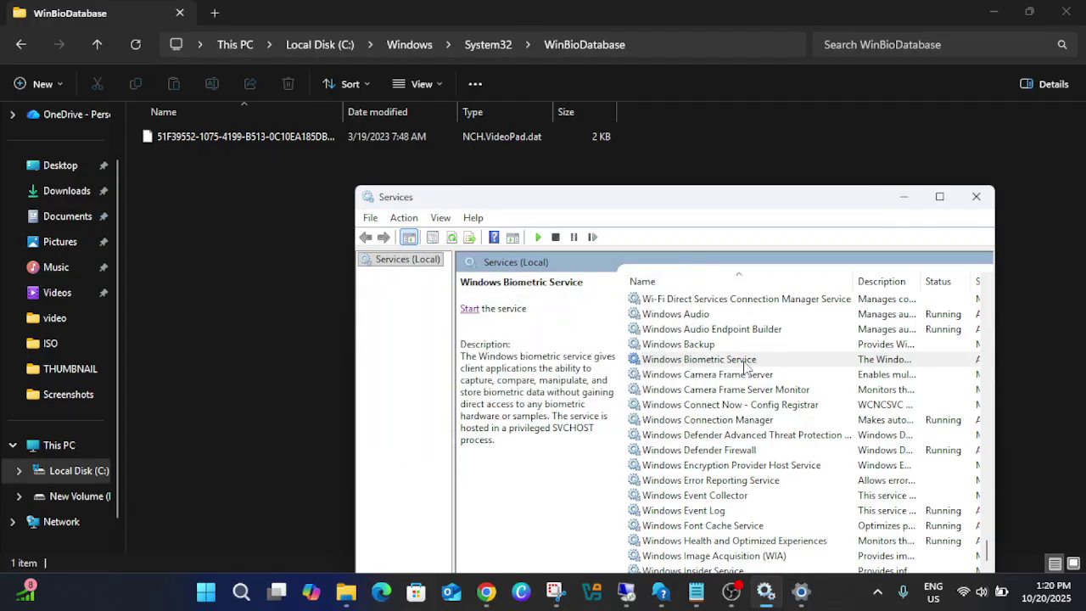
{"action": "left_click", "coordinate": [744, 363]}
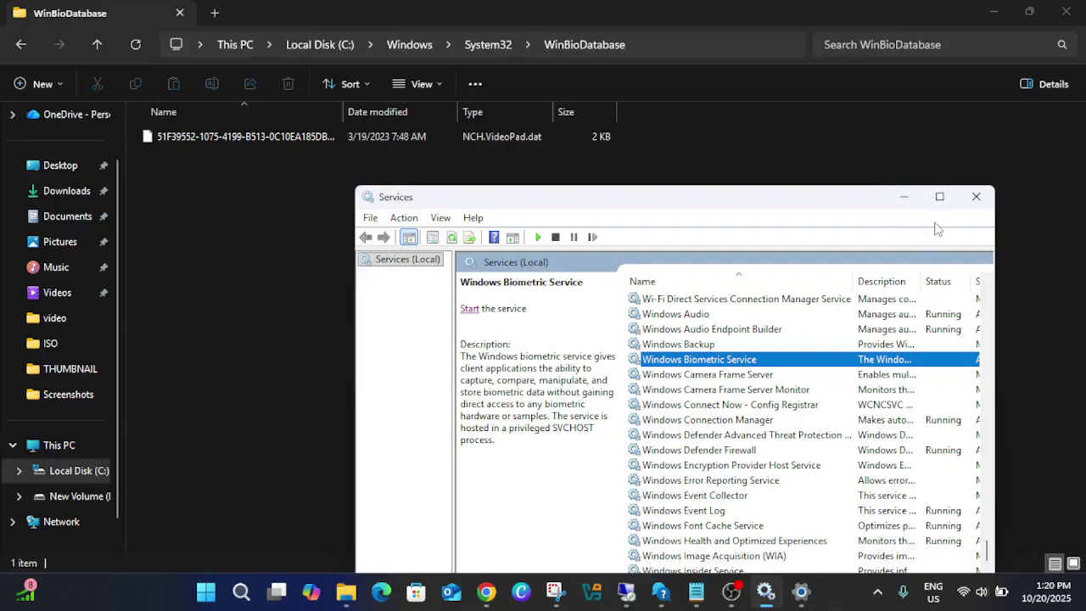
{"action": "left_click", "coordinate": [939, 197]}
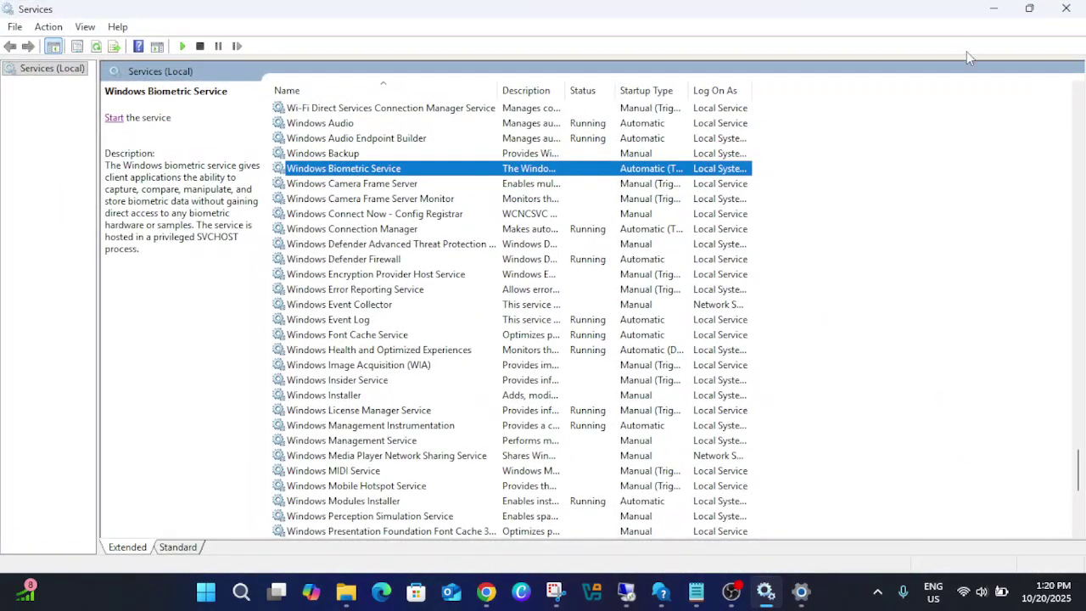
{"action": "left_click", "coordinate": [993, 9]}
Copy the DAT file in the WinBioDatabase folder and show the desktop's options for creating a new item
{"action": "left_click", "coordinate": [321, 139]}
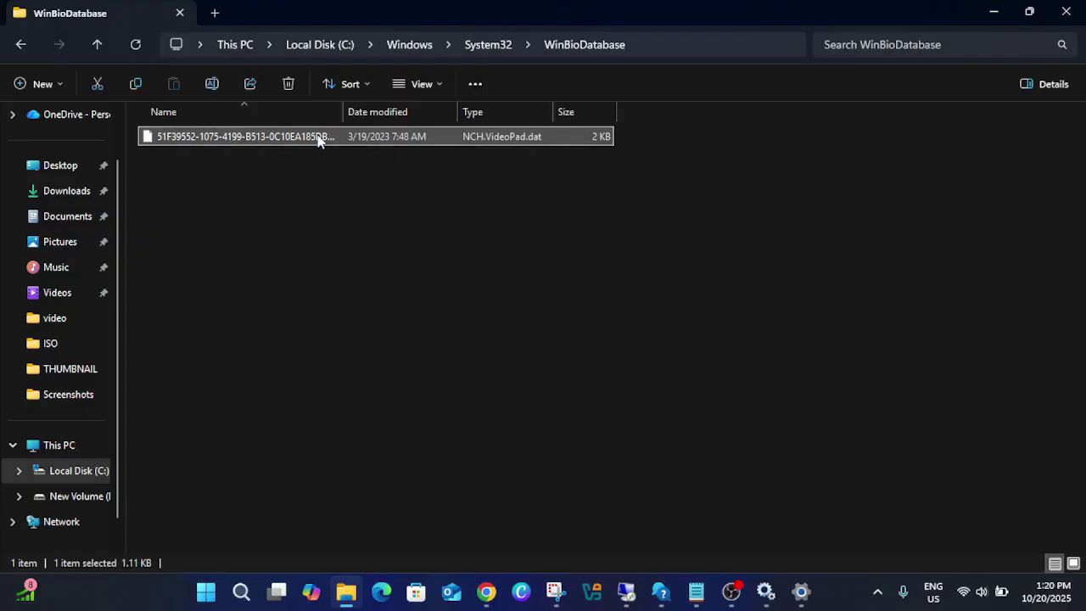
{"action": "right_click", "coordinate": [326, 143]}
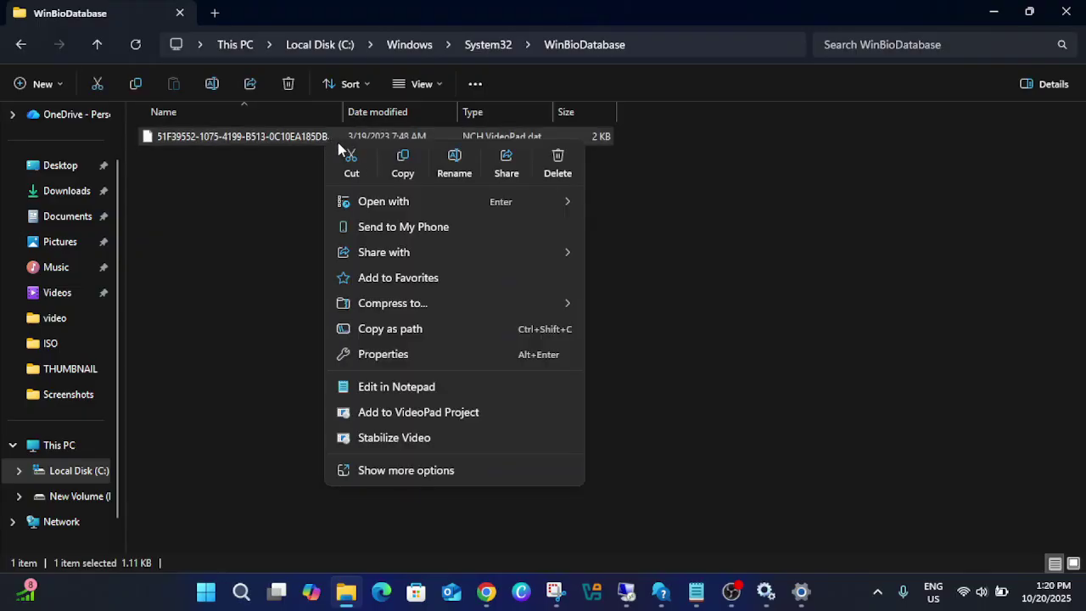
{"action": "left_click", "coordinate": [396, 174]}
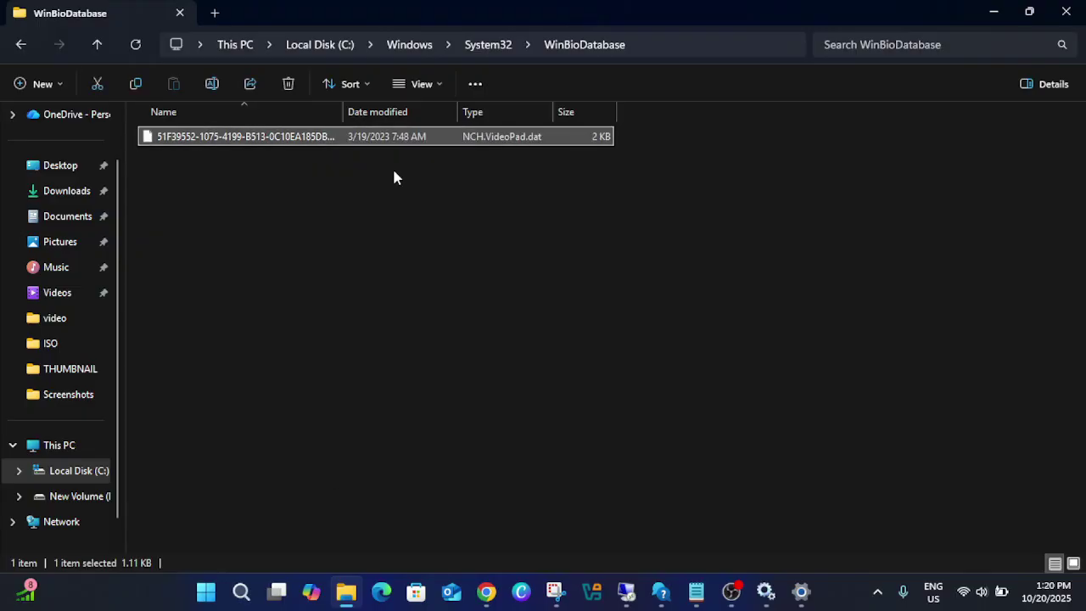
{"action": "left_click", "coordinate": [994, 12]}
{"action": "left_click", "coordinate": [993, 12]}
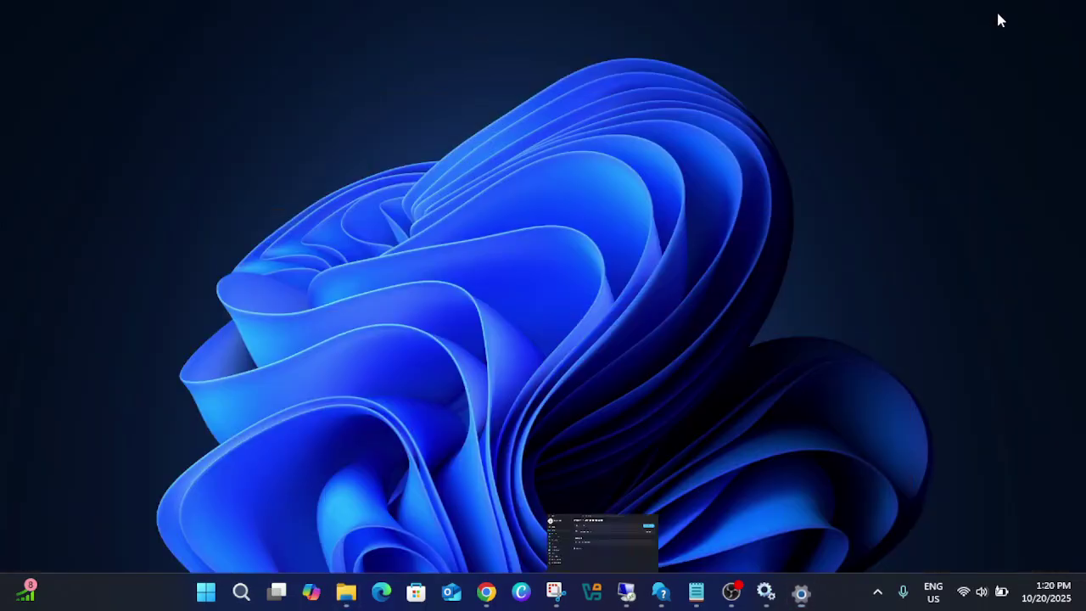
{"action": "right_click", "coordinate": [529, 168]}
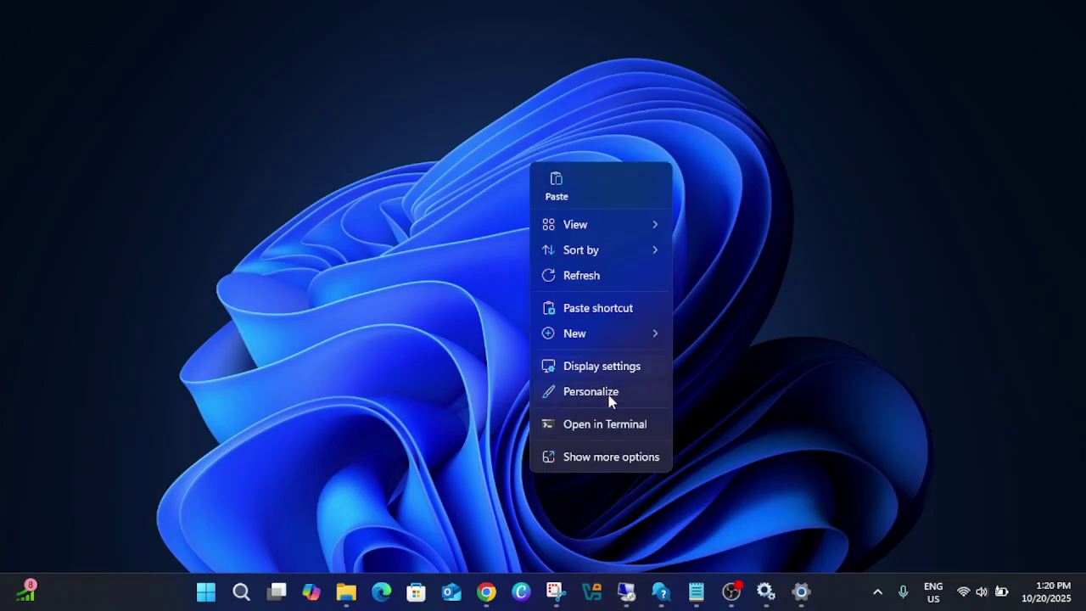
{"action": "mouse_move", "coordinate": [588, 337]}
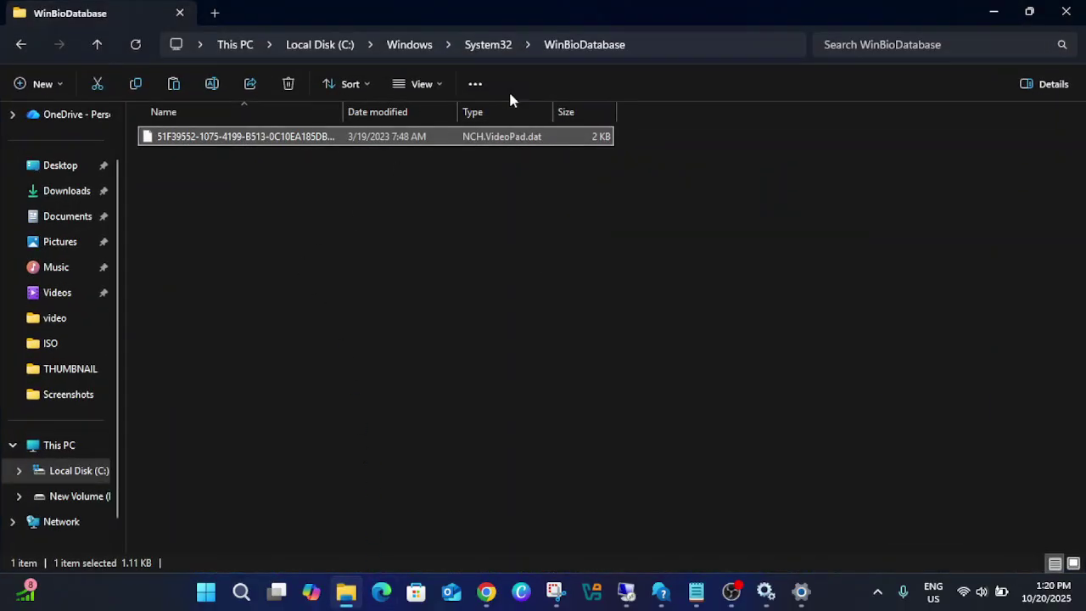
Return to File Explorer, go up to the System32 folder, and locate the WinBioDatabase folder
{"action": "left_click", "coordinate": [656, 49]}
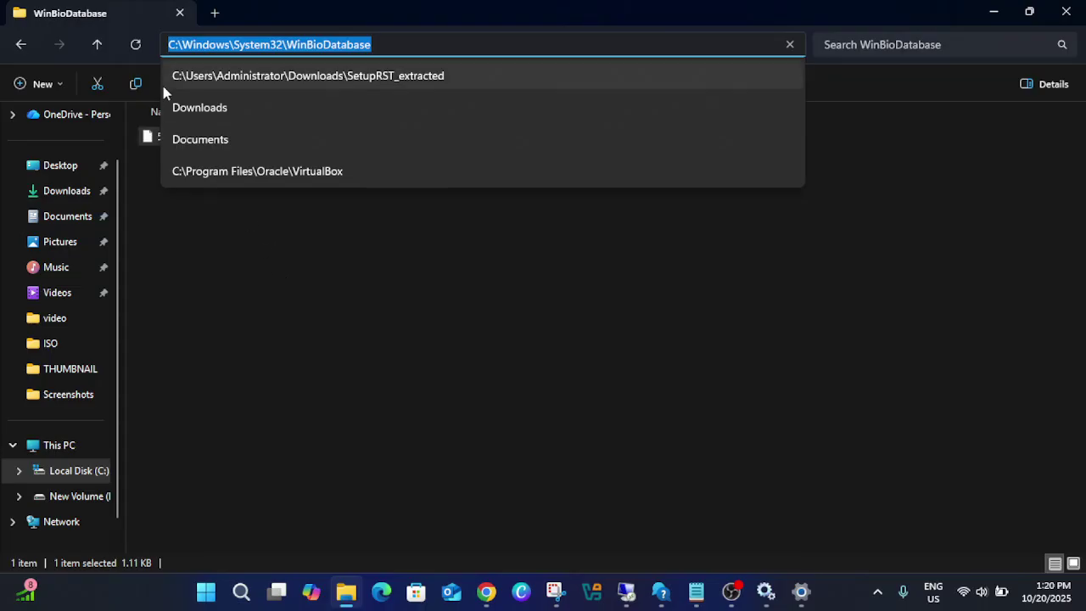
{"action": "left_click", "coordinate": [96, 44]}
{"action": "scroll", "coordinate": [317, 408], "scroll_direction": "down", "scroll_amount": 4}
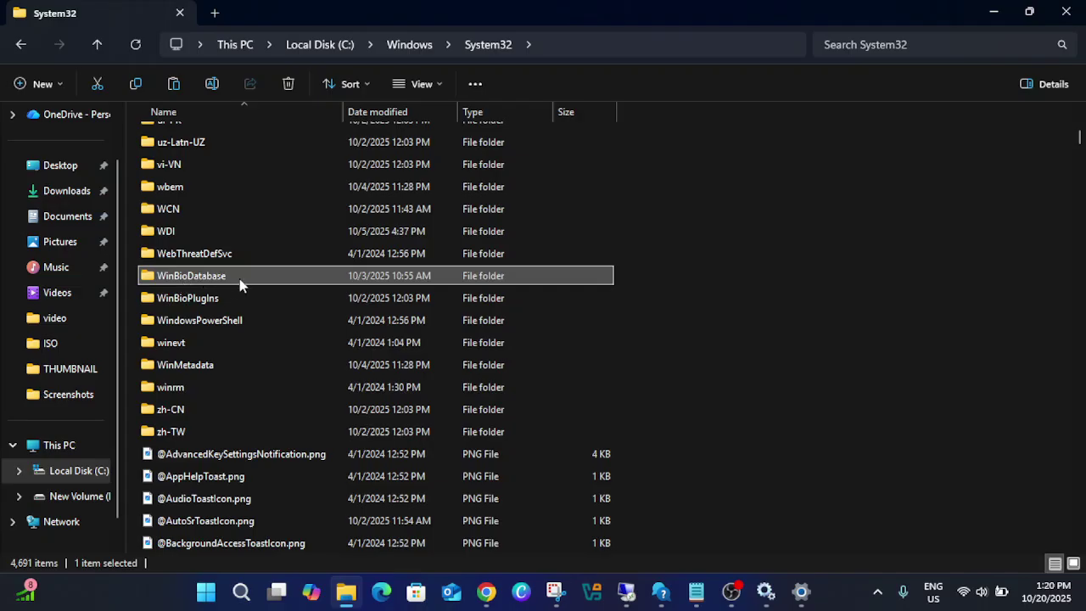
Delete the DAT file from the WinBioDatabase folder and return to the System32 folder
{"action": "mouse_move", "coordinate": [180, 285]}
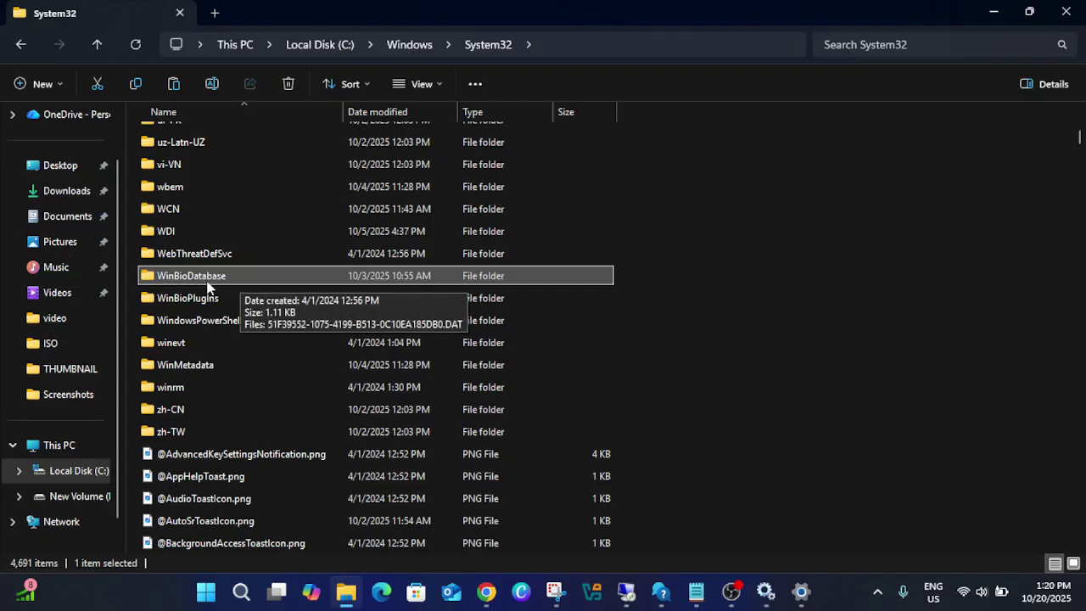
{"action": "double_click", "coordinate": [224, 275]}
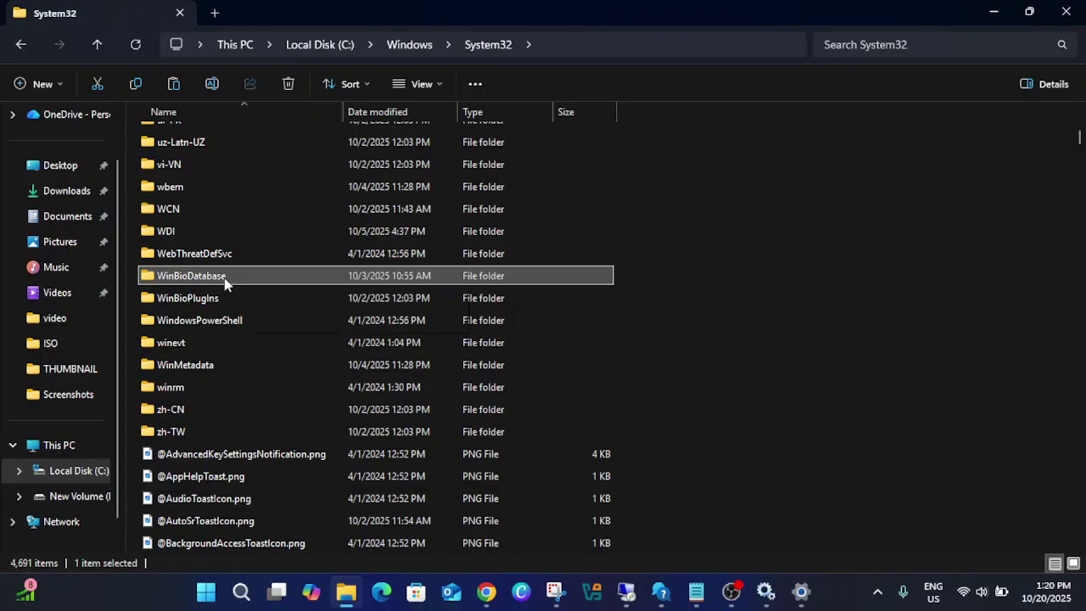
{"action": "left_click", "coordinate": [272, 144]}
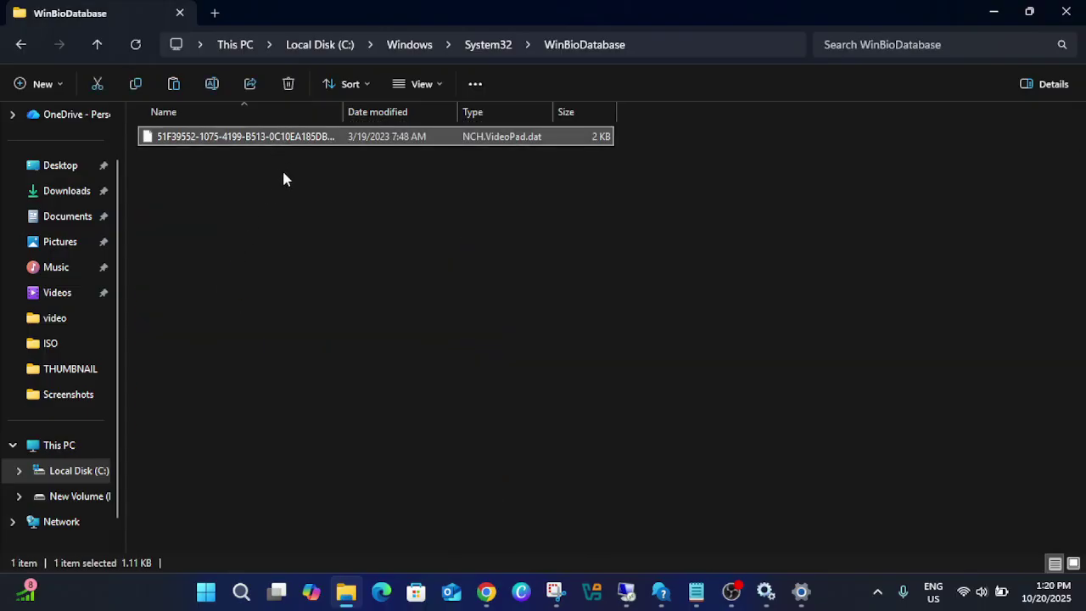
{"action": "left_click", "coordinate": [289, 85]}
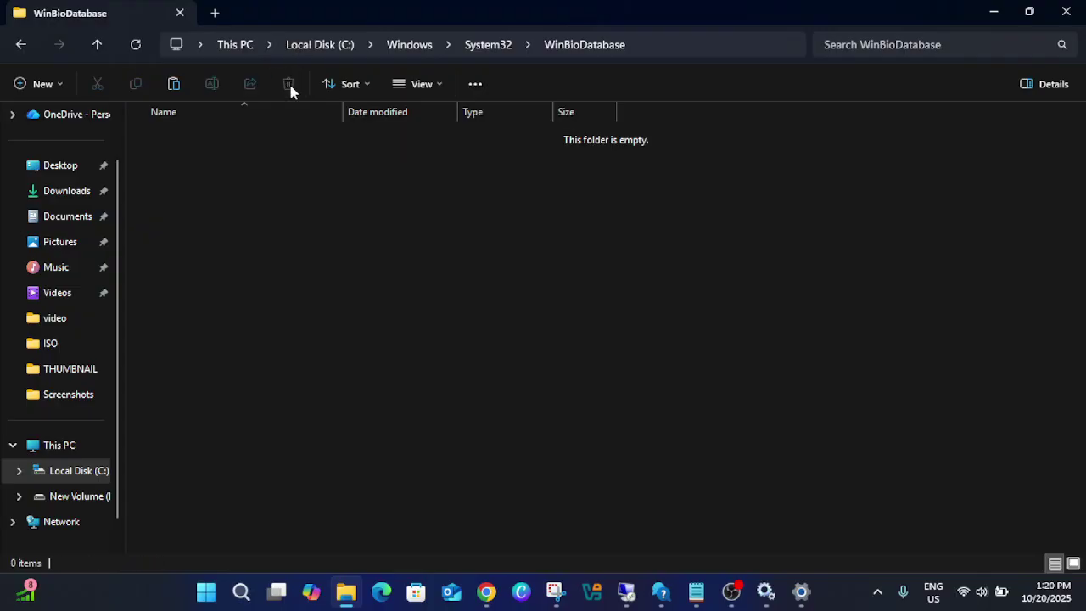
{"action": "left_click", "coordinate": [97, 45]}
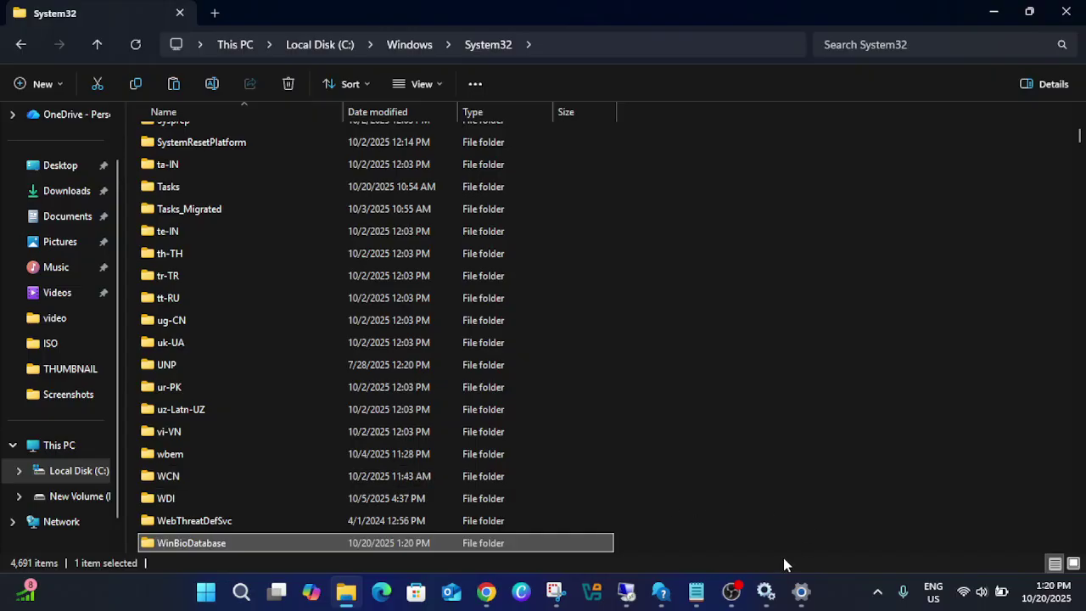
Switch to Services, start the Windows Biometric Service, and minimize the Services and File Explorer windows
{"action": "left_click", "coordinate": [765, 591]}
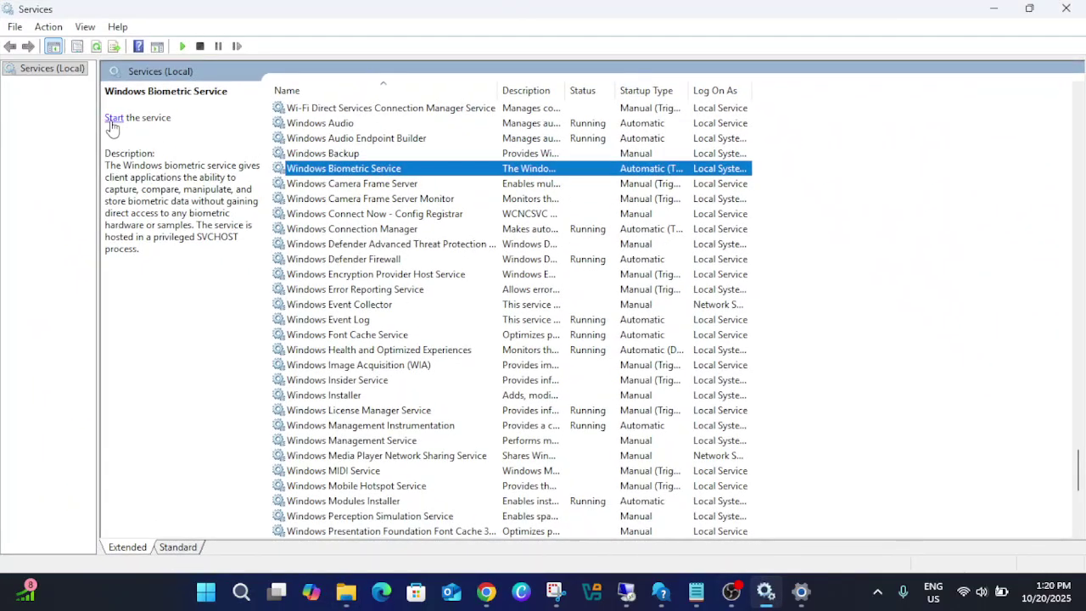
{"action": "left_click", "coordinate": [113, 118]}
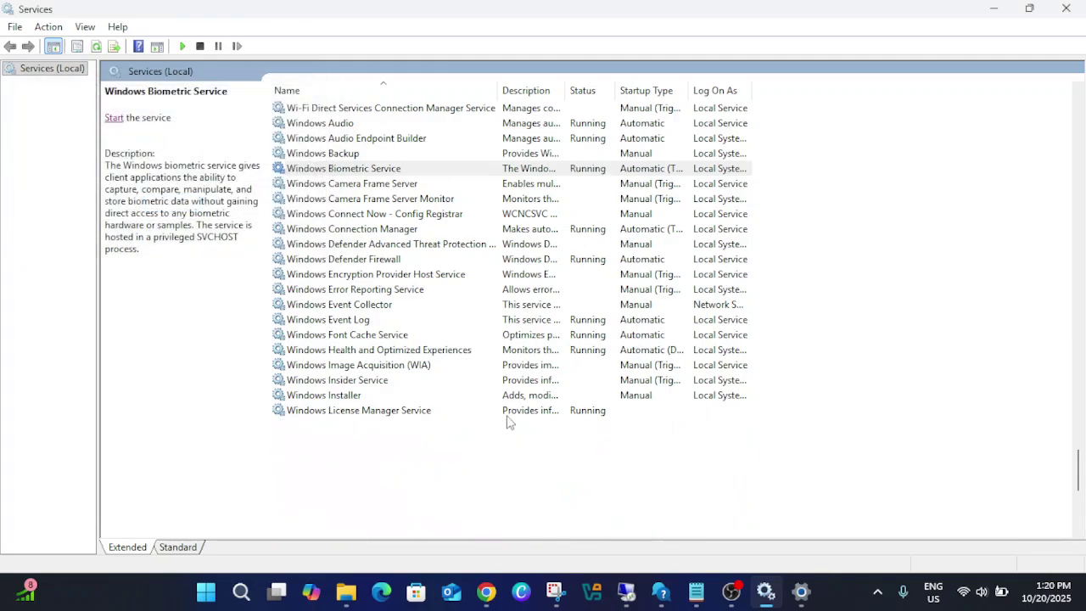
{"action": "left_click", "coordinate": [374, 173]}
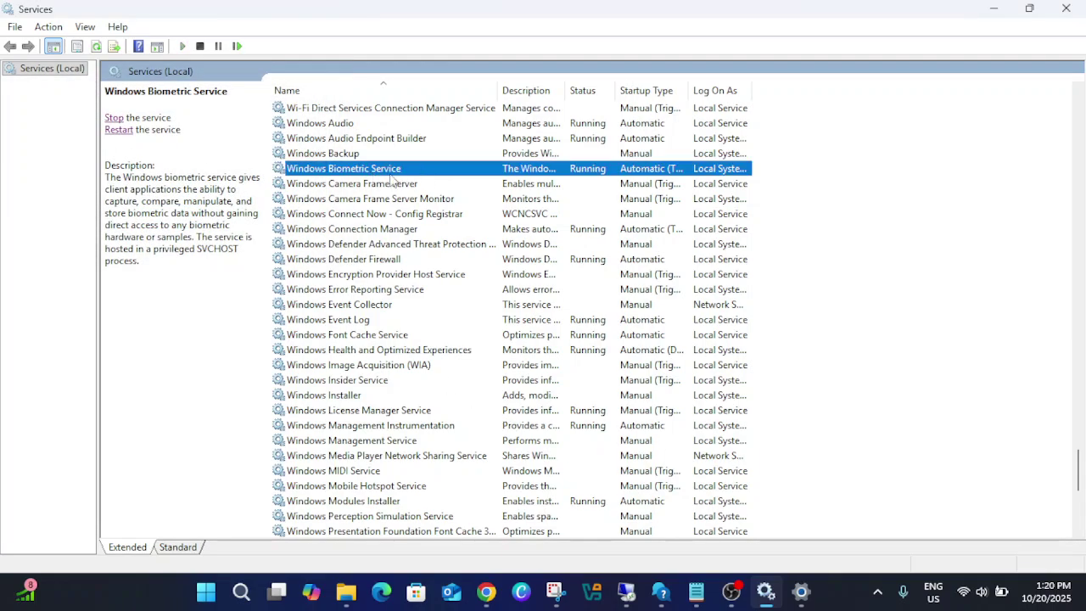
{"action": "left_click", "coordinate": [404, 185]}
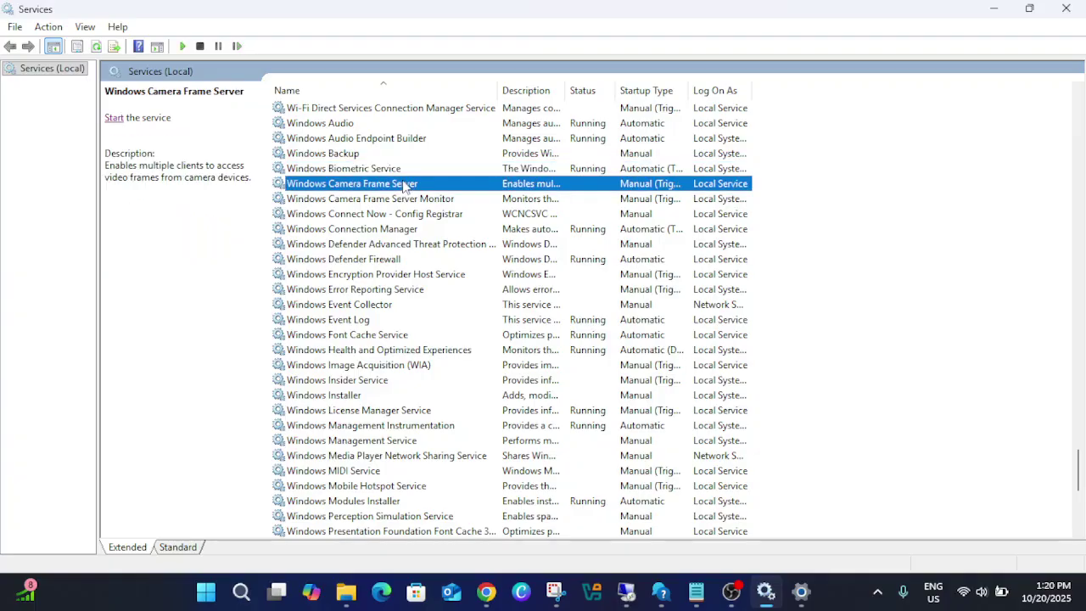
{"action": "left_click", "coordinate": [398, 171]}
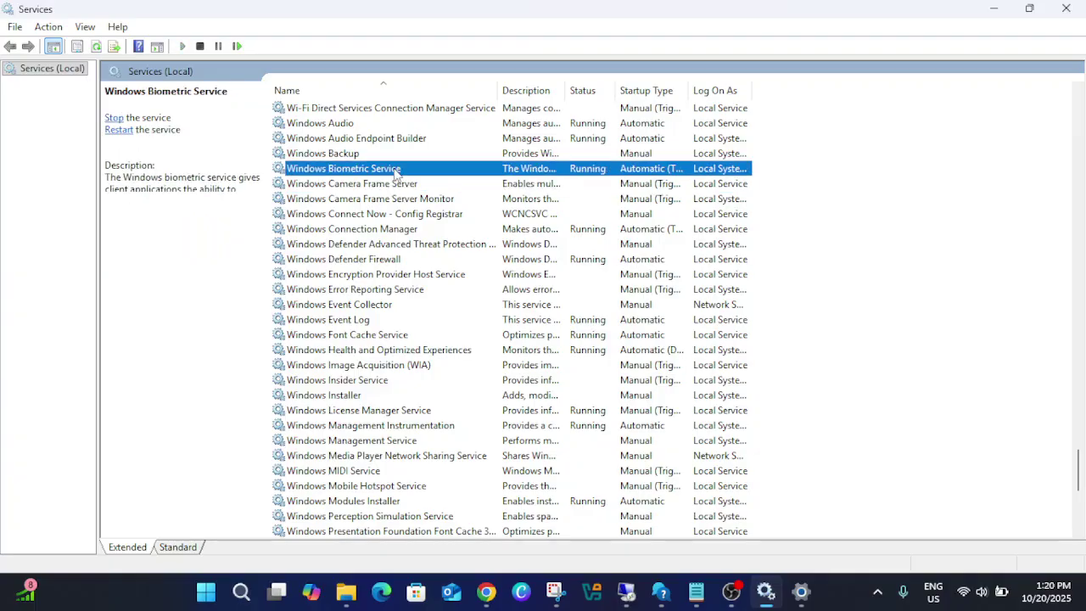
{"action": "left_click", "coordinate": [993, 11]}
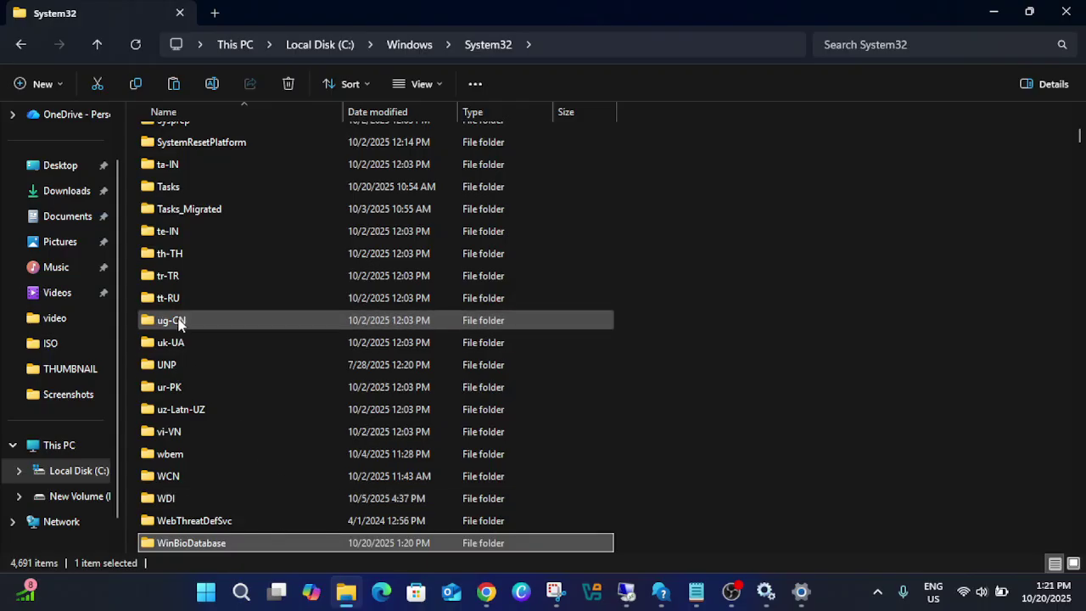
{"action": "scroll", "coordinate": [195, 348], "scroll_direction": "down", "scroll_amount": 2}
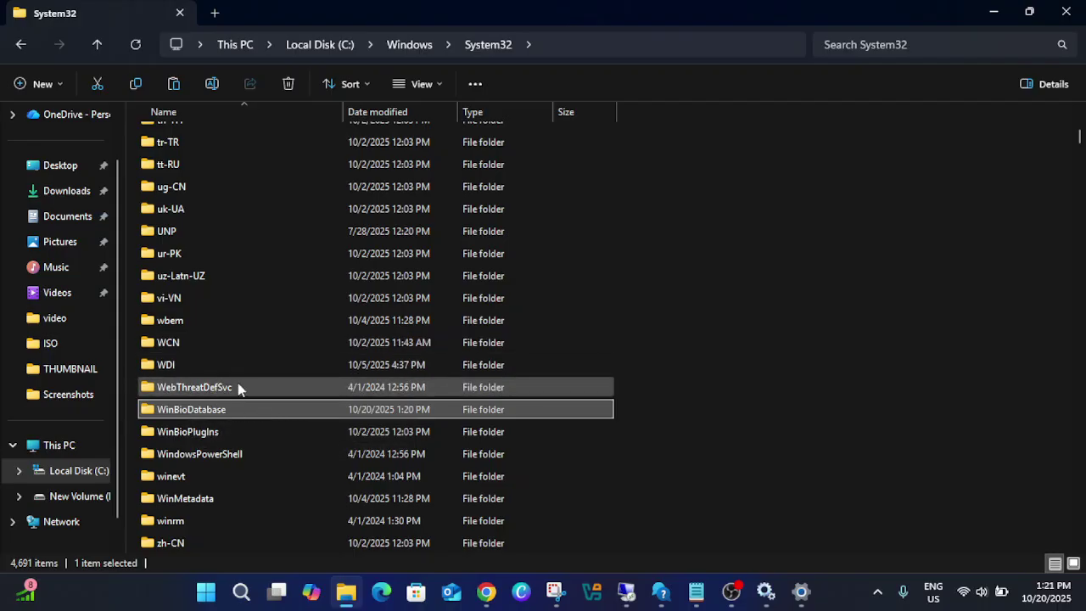
{"action": "scroll", "coordinate": [241, 391], "scroll_direction": "down", "scroll_amount": 2}
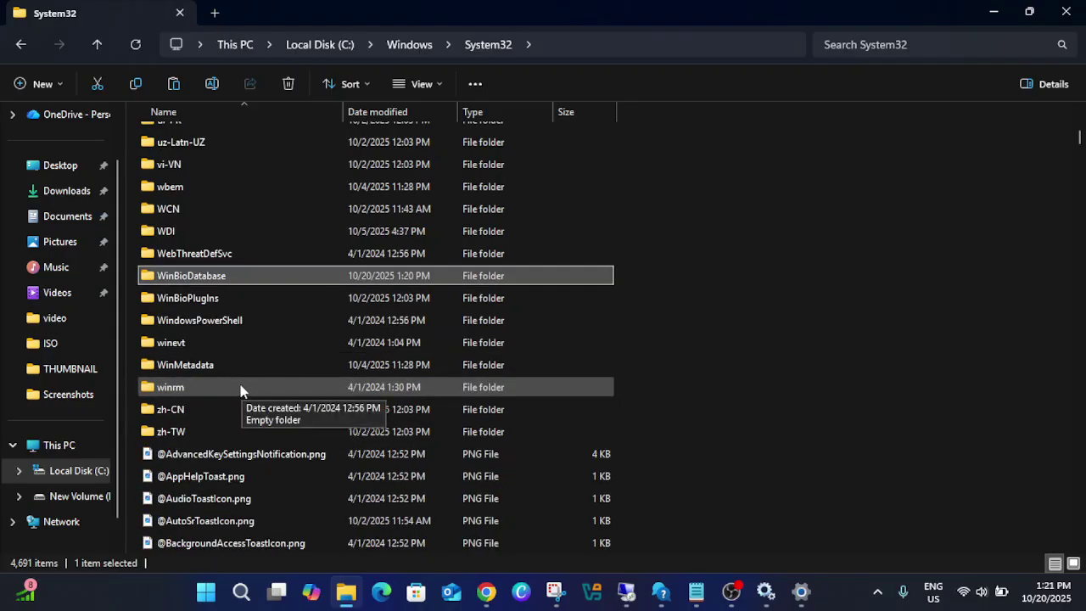
{"action": "left_click", "coordinate": [993, 12]}
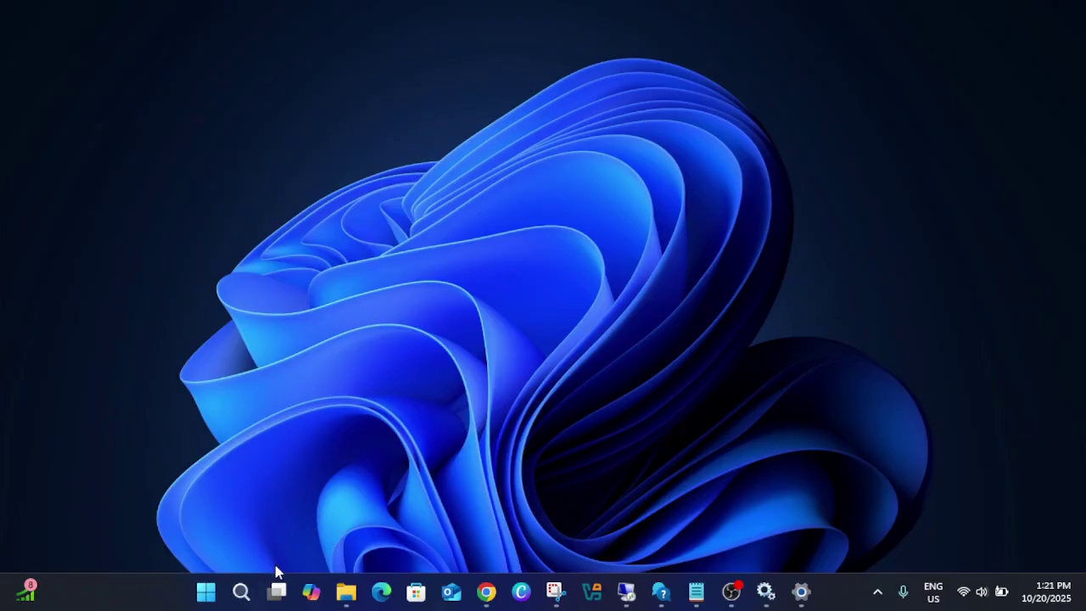
Search Windows for Device Manager, open it, and expand the Cameras category
{"action": "left_click", "coordinate": [242, 592]}
{"action": "type", "text": "devi"}
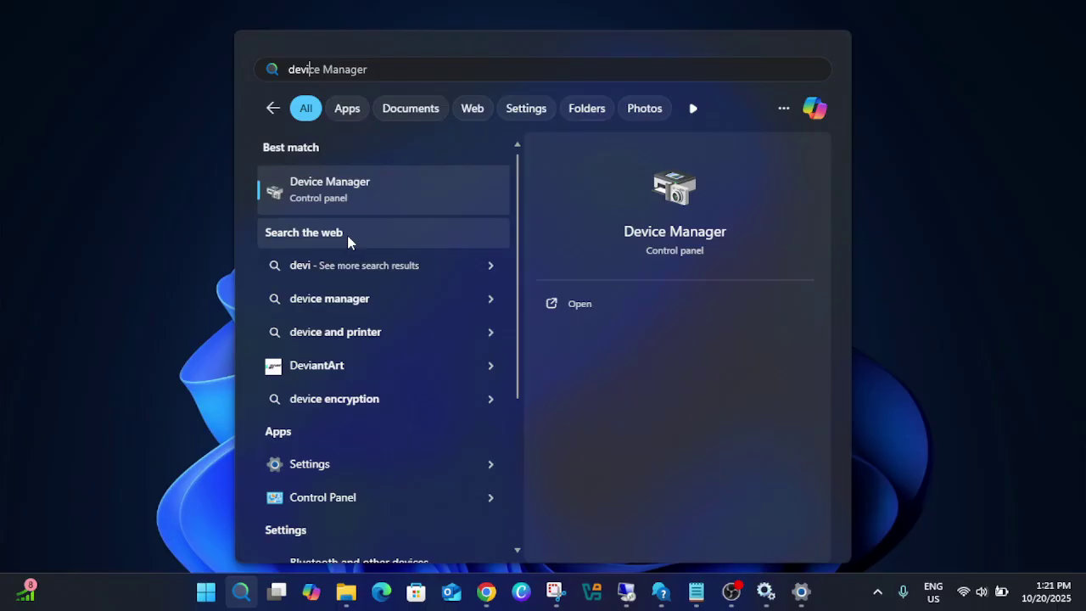
{"action": "left_click", "coordinate": [364, 193]}
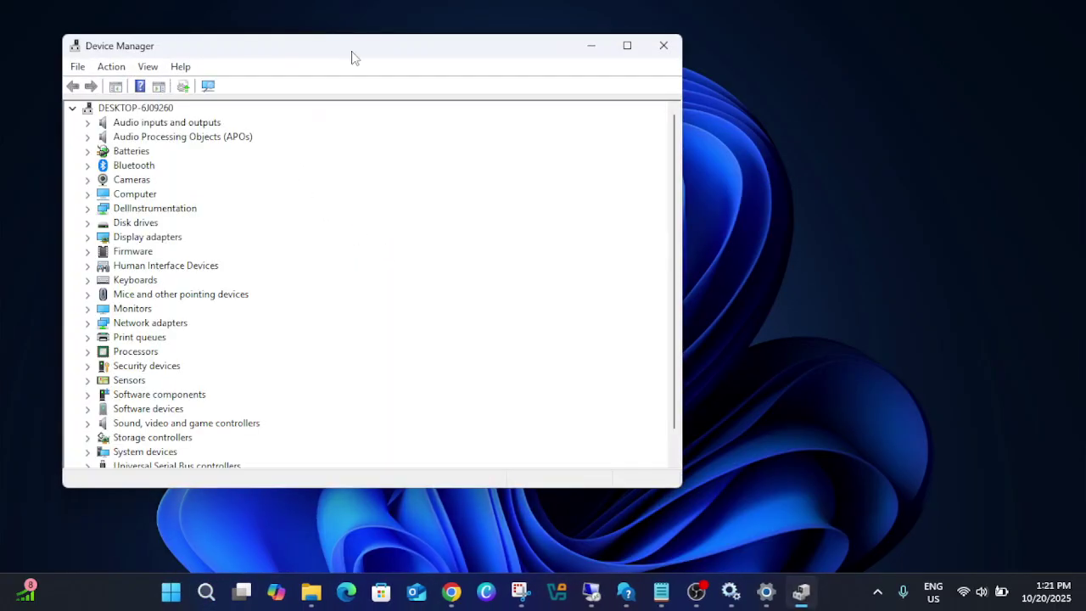
{"action": "left_click_drag", "start_coordinate": [353, 53], "coordinate": [529, 79]}
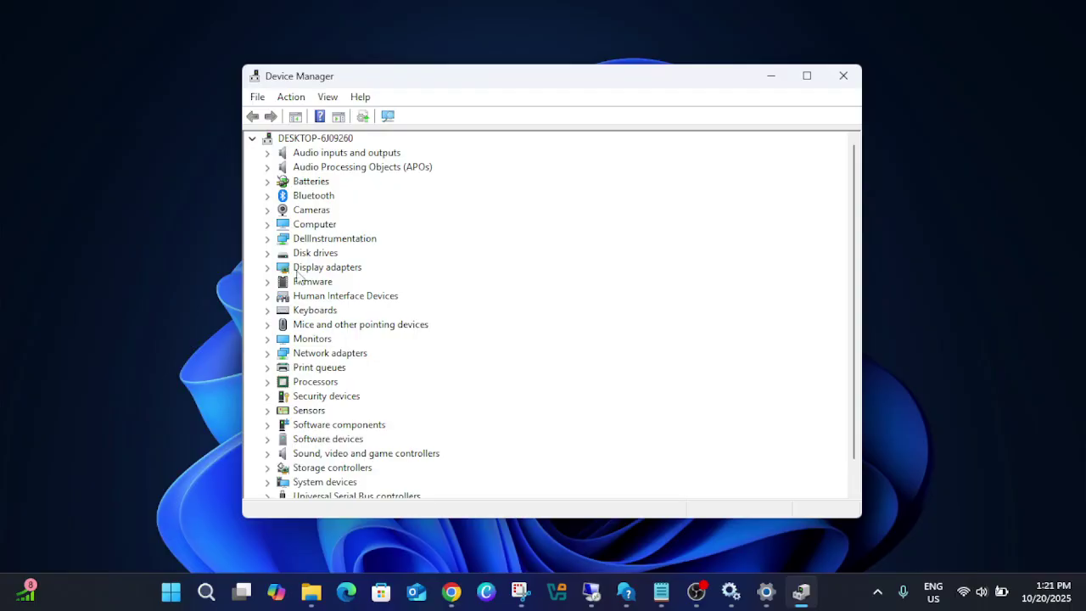
{"action": "left_click", "coordinate": [268, 212]}
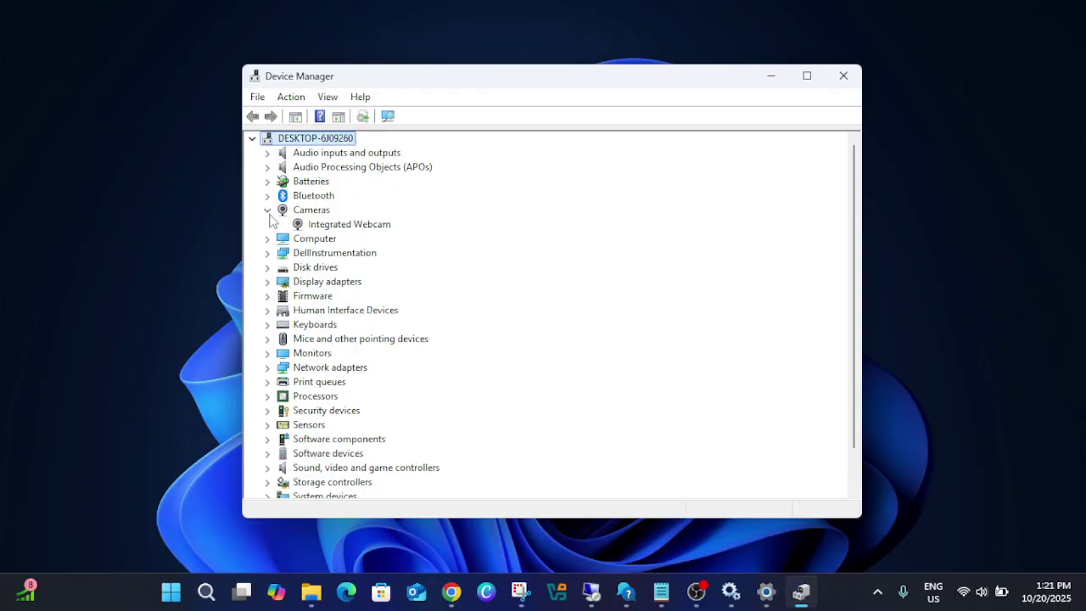
Search automatically for an Integrated Webcam driver update, continue the search in Windows Update, and minimize Settings
{"action": "left_click", "coordinate": [347, 225]}
{"action": "right_click", "coordinate": [348, 228]}
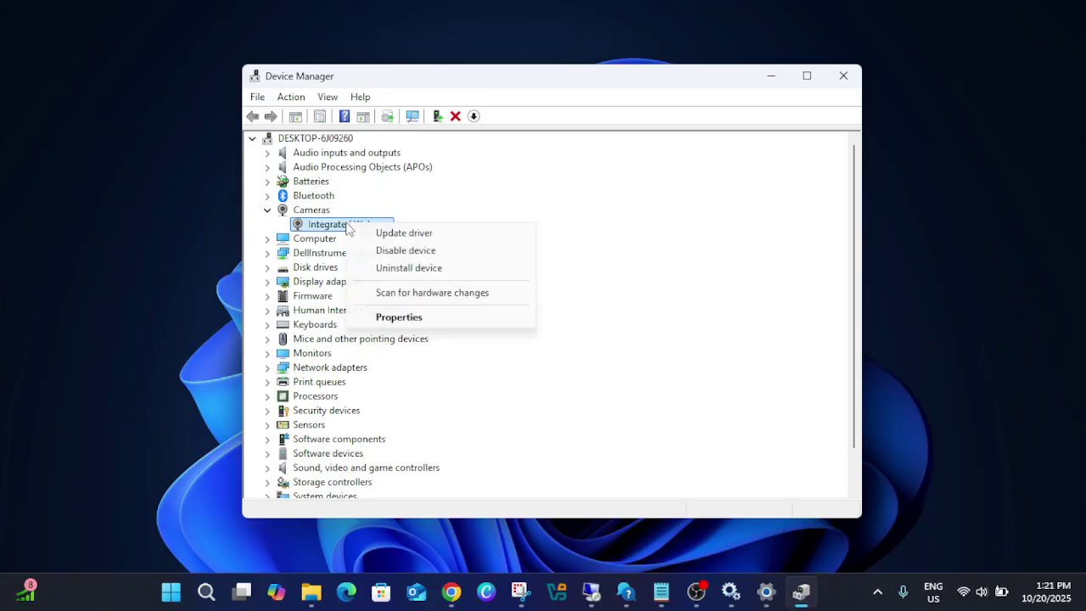
{"action": "left_click", "coordinate": [396, 234]}
{"action": "left_click", "coordinate": [508, 294]}
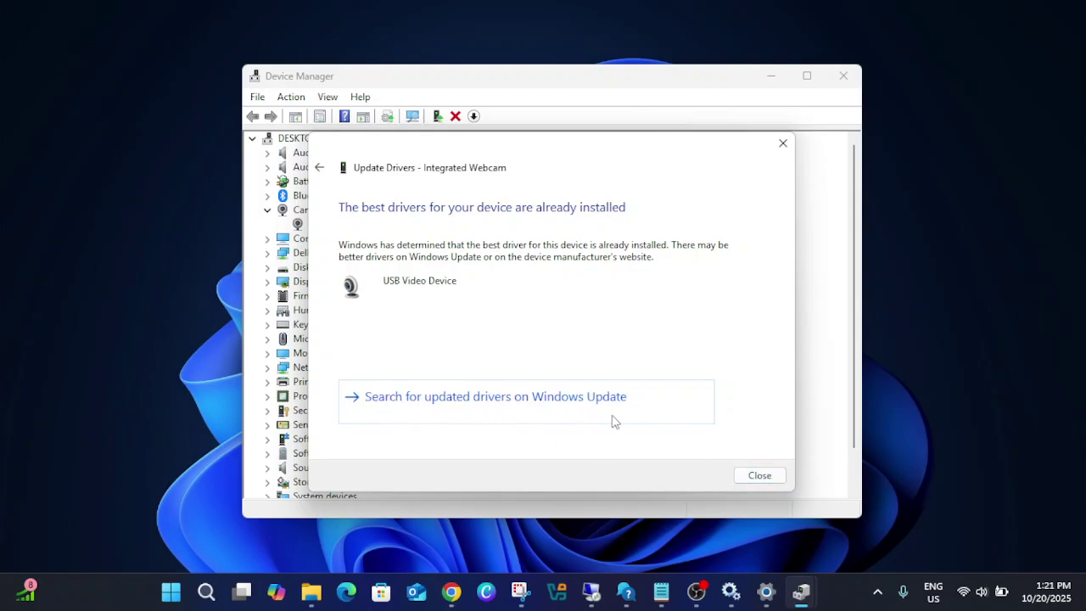
{"action": "left_click", "coordinate": [555, 414]}
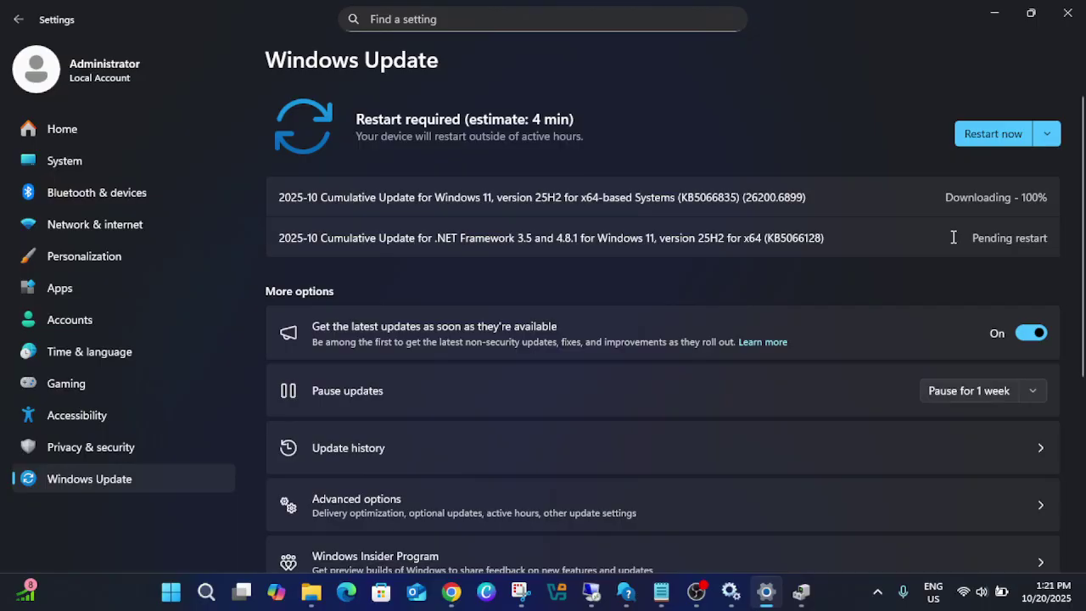
{"action": "left_click", "coordinate": [992, 15]}
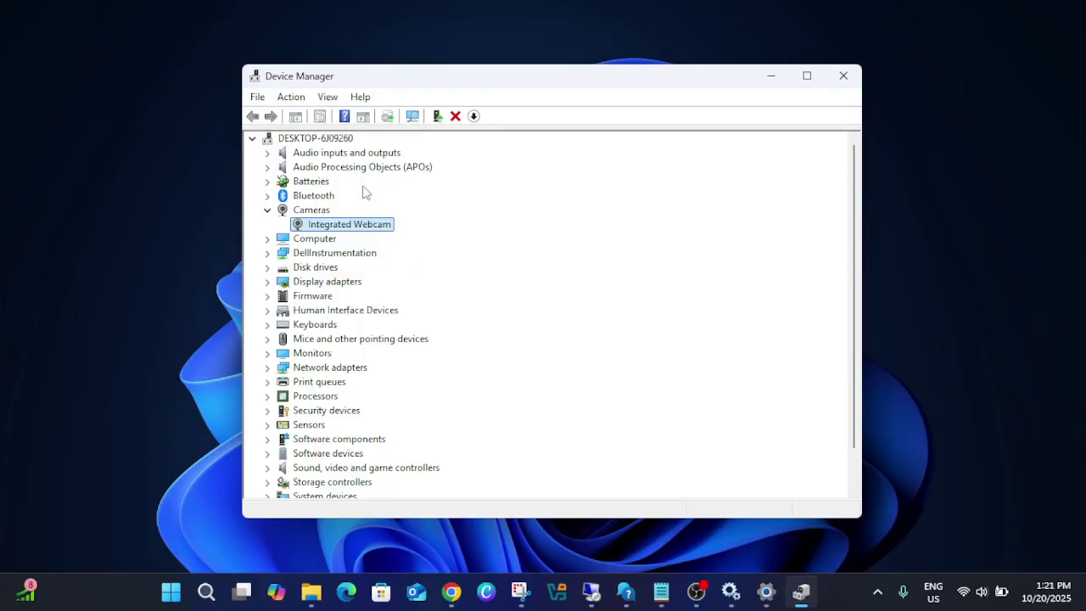
{"action": "left_click_drag", "start_coordinate": [469, 82], "coordinate": [489, 75]}
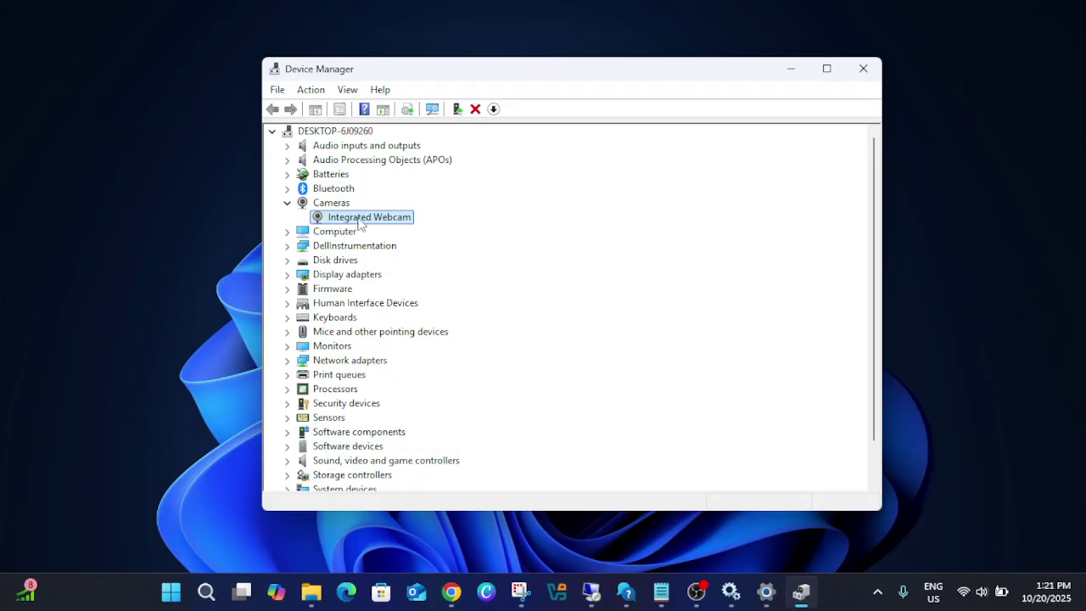
{"action": "left_click_drag", "start_coordinate": [537, 76], "coordinate": [520, 73]}
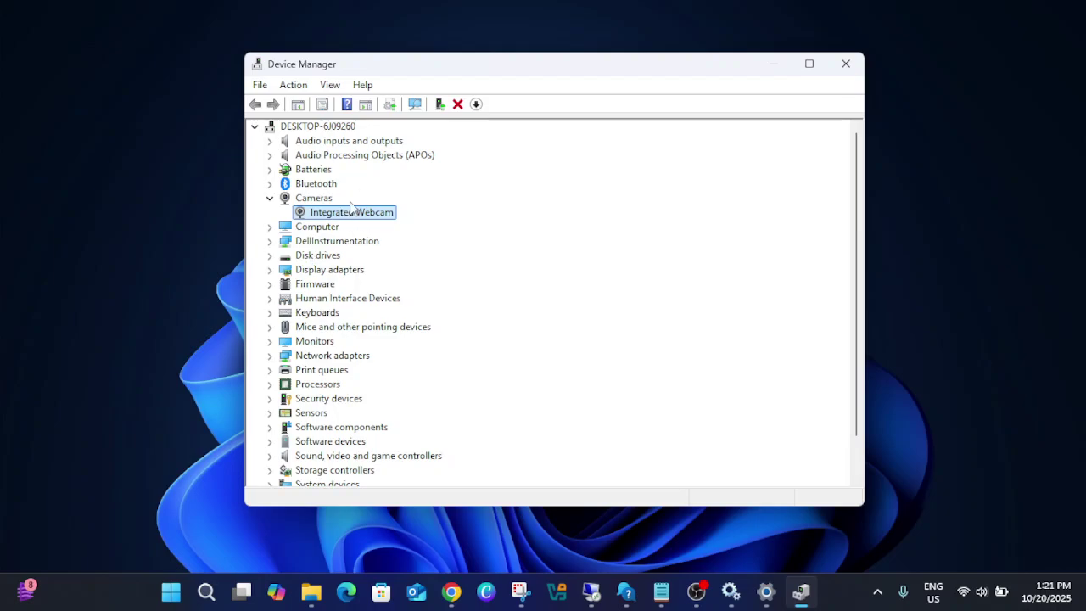
{"action": "left_click", "coordinate": [343, 296]}
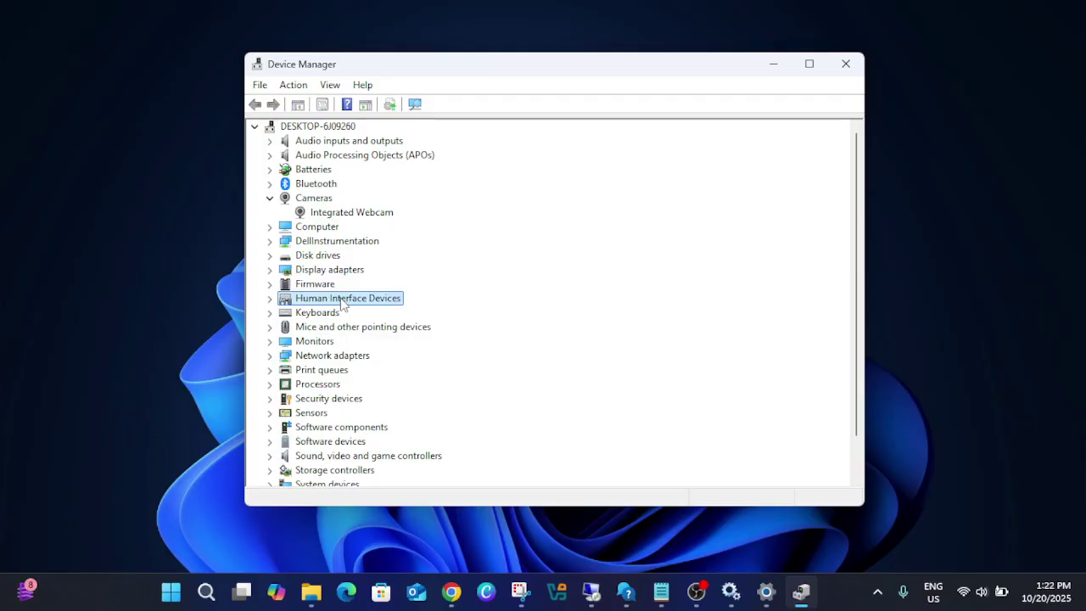
{"action": "left_click", "coordinate": [363, 214]}
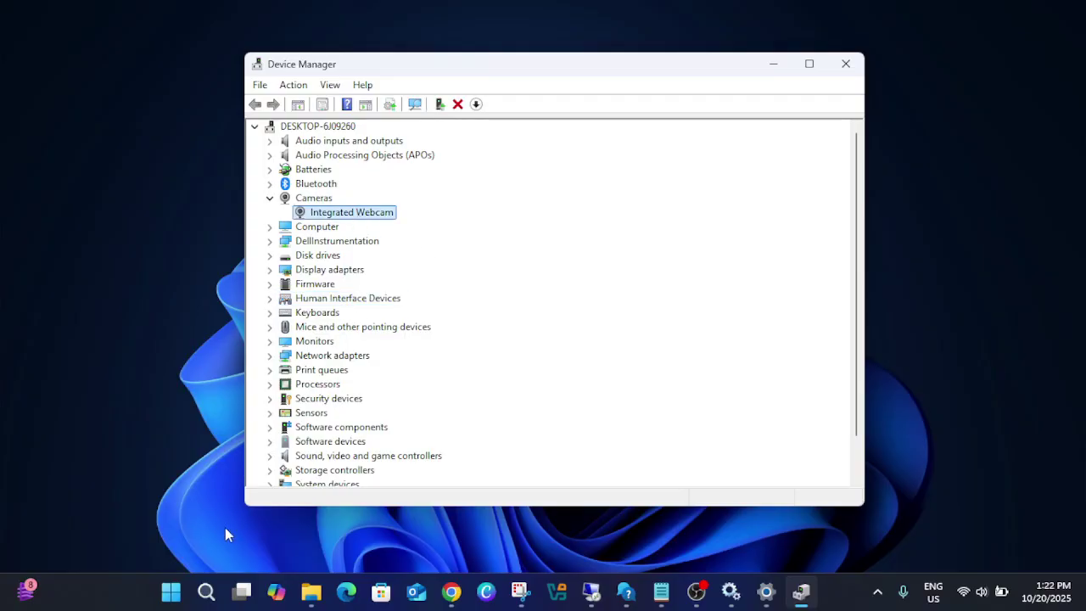
Open Command Prompt as administrator, run sfc /scannow, and minimize its window
{"action": "left_click", "coordinate": [205, 594]}
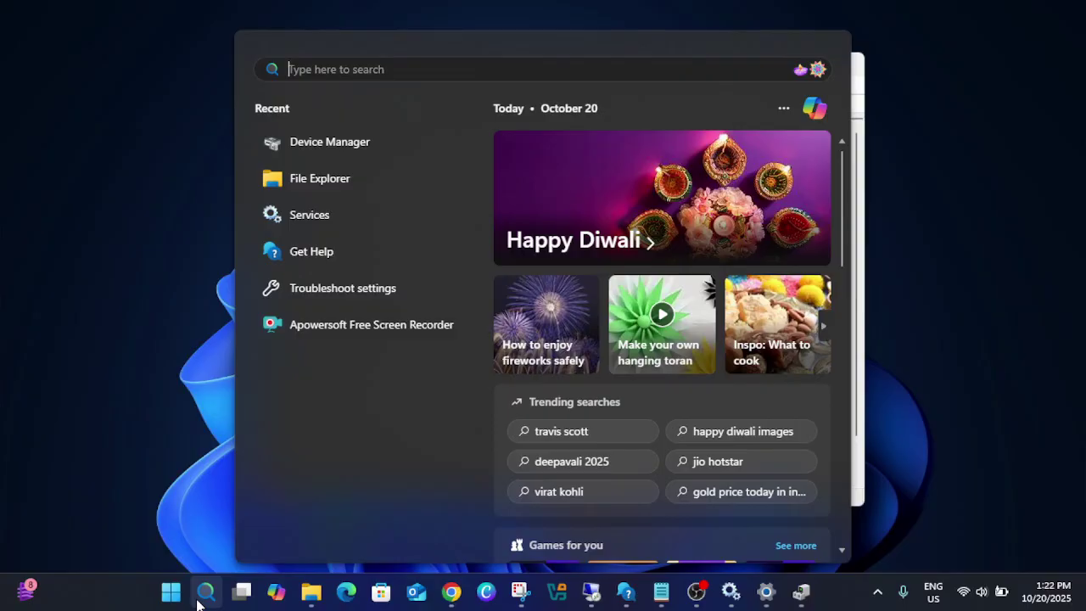
{"action": "type", "text": "cmd"}
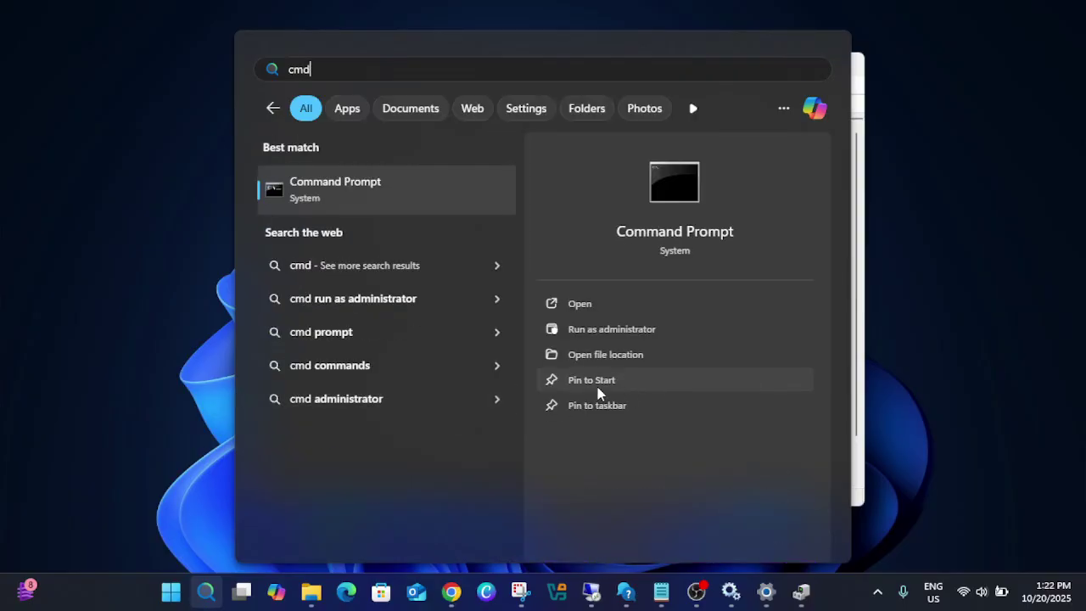
{"action": "left_click", "coordinate": [633, 330]}
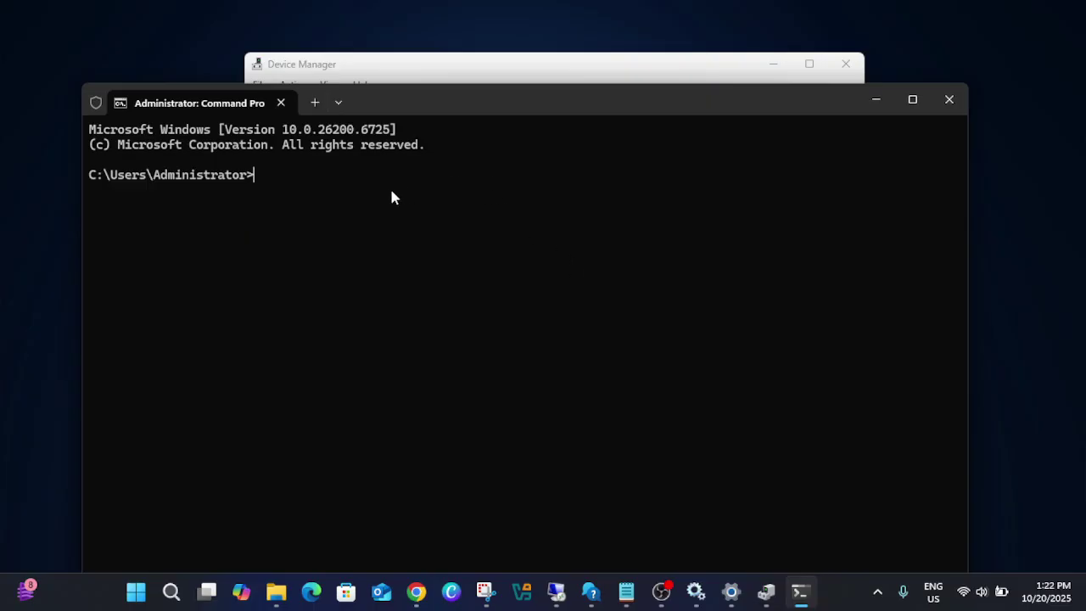
{"action": "left_click", "coordinate": [914, 101]}
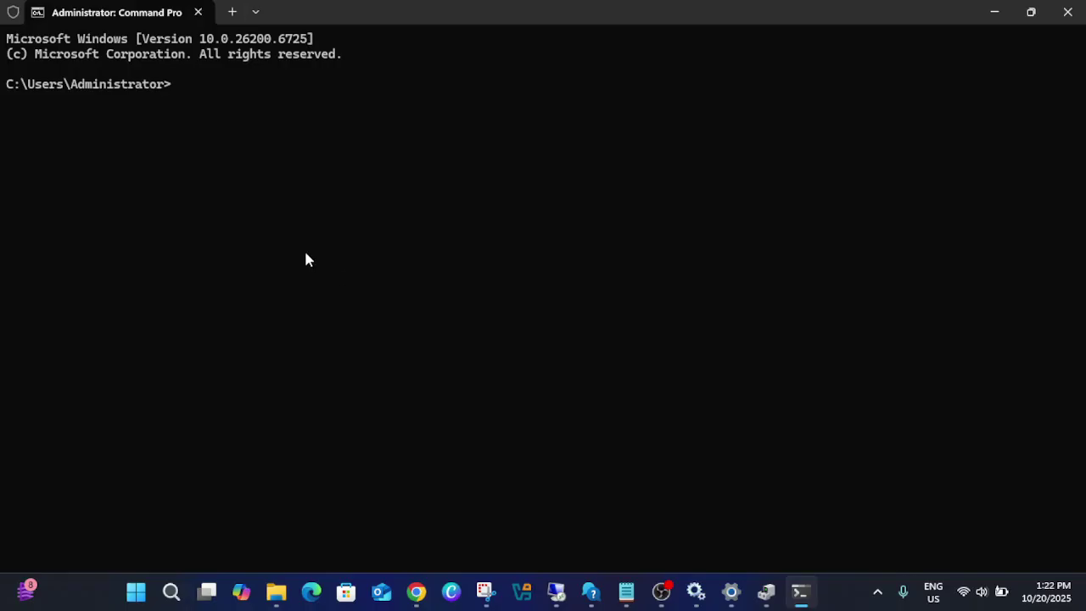
{"action": "type", "text": "sfc /scannow"}
{"action": "key", "text": "Return"}
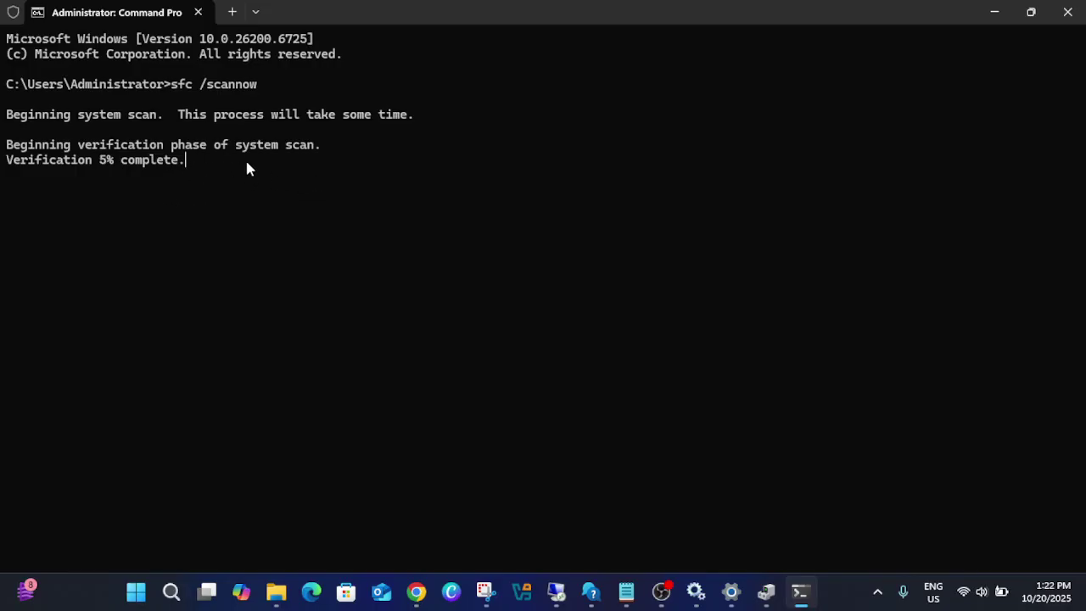
{"action": "left_click", "coordinate": [995, 23]}
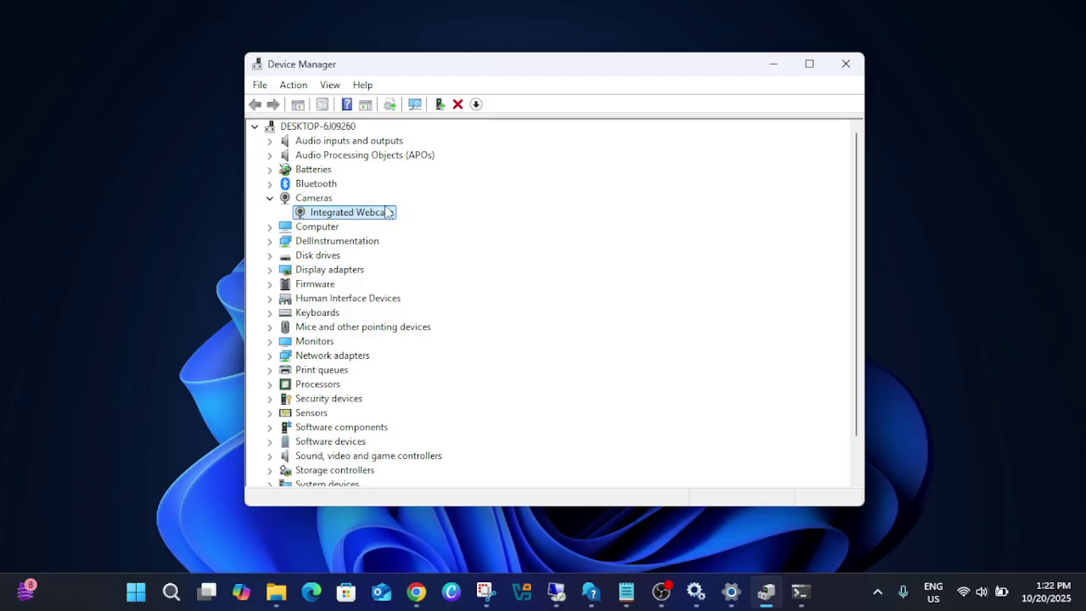
Minimize Device Manager, open System Information through Windows search to check the System Model entry, and minimize its window
{"action": "left_click", "coordinate": [773, 65]}
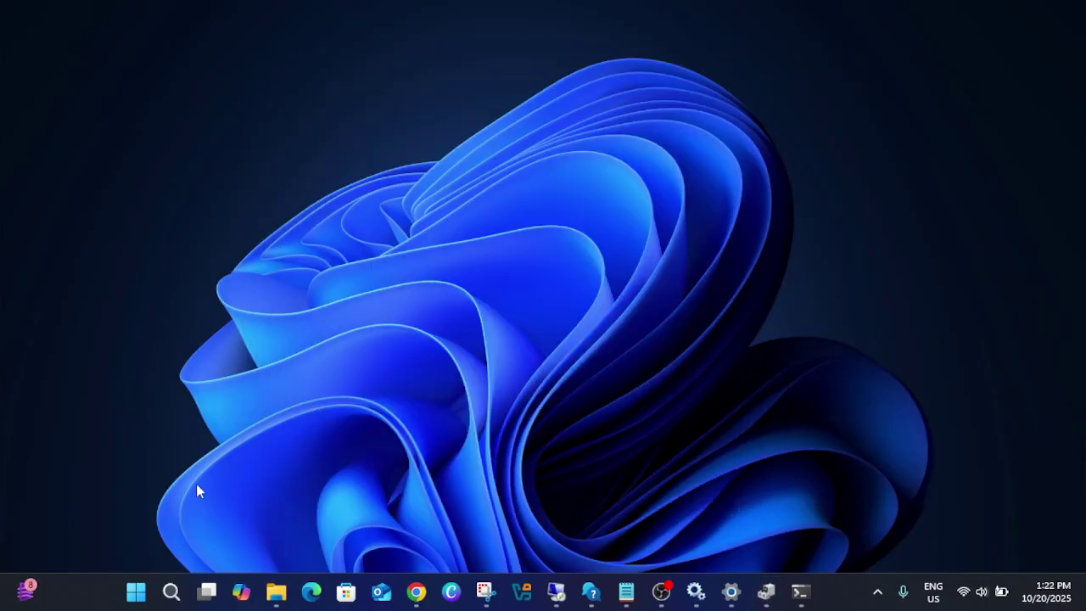
{"action": "left_click", "coordinate": [170, 591]}
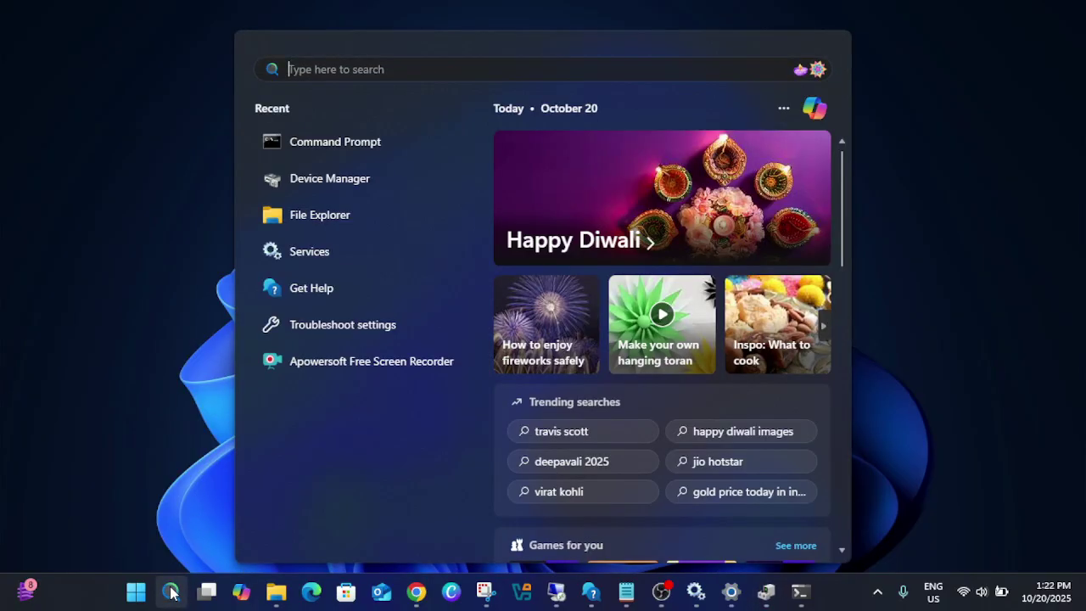
{"action": "type", "text": "system"}
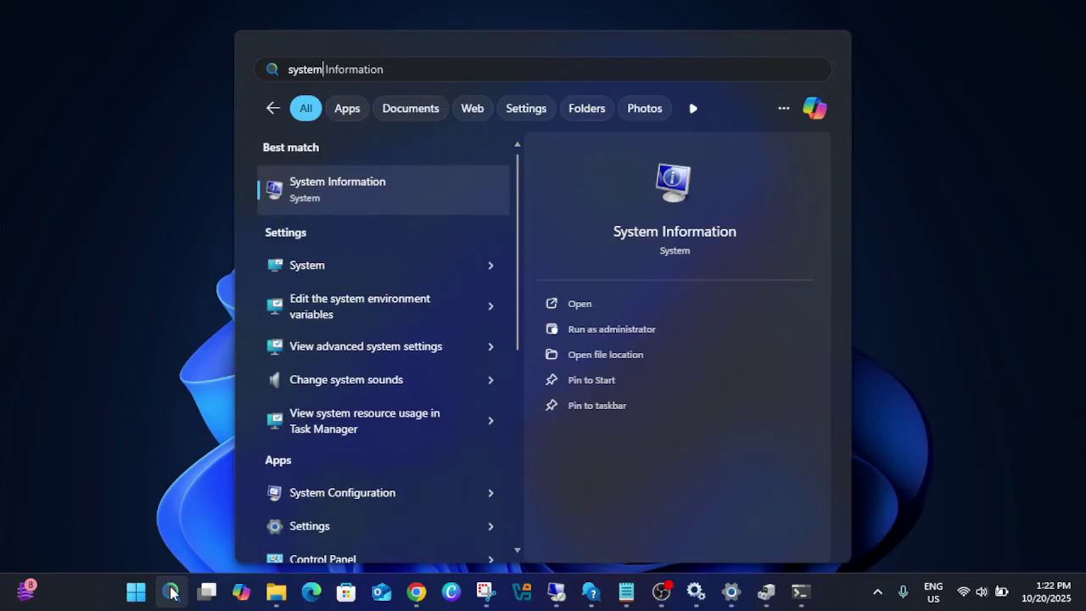
{"action": "left_click", "coordinate": [382, 199]}
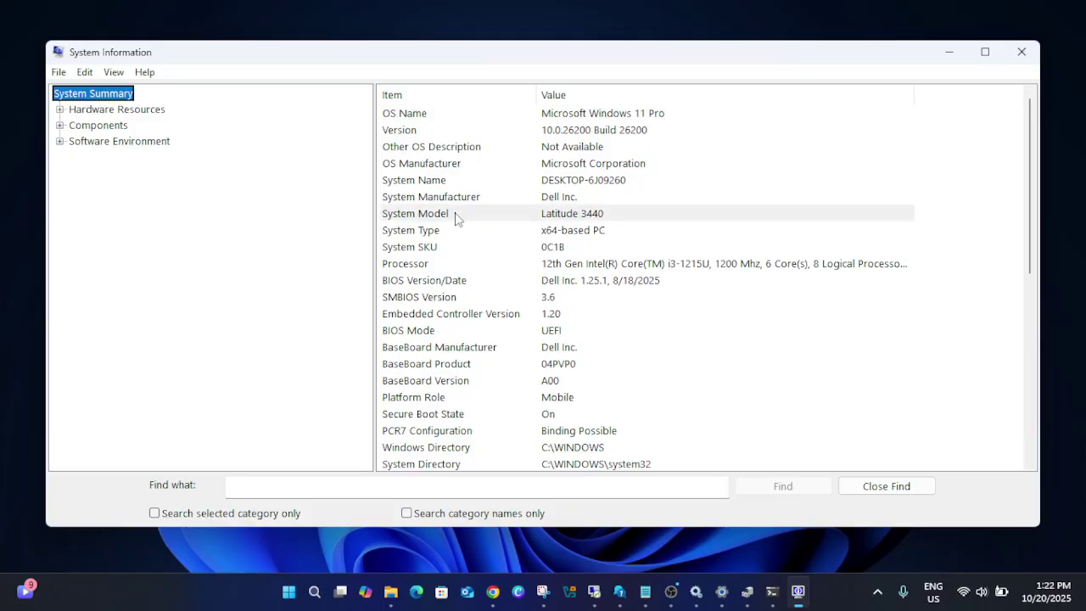
{"action": "left_click", "coordinate": [455, 219]}
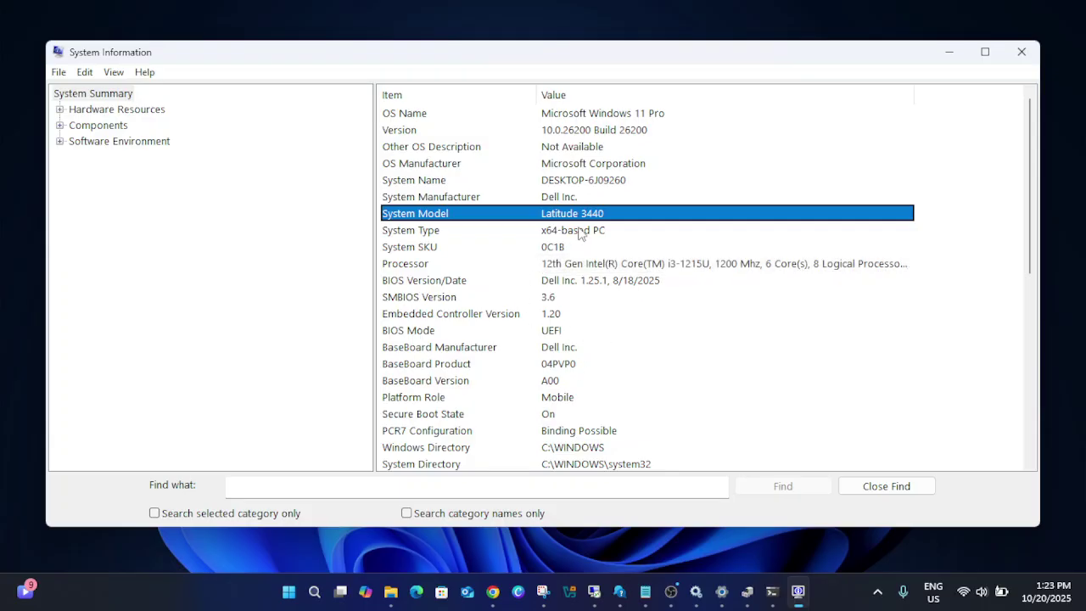
{"action": "left_click", "coordinate": [954, 51]}
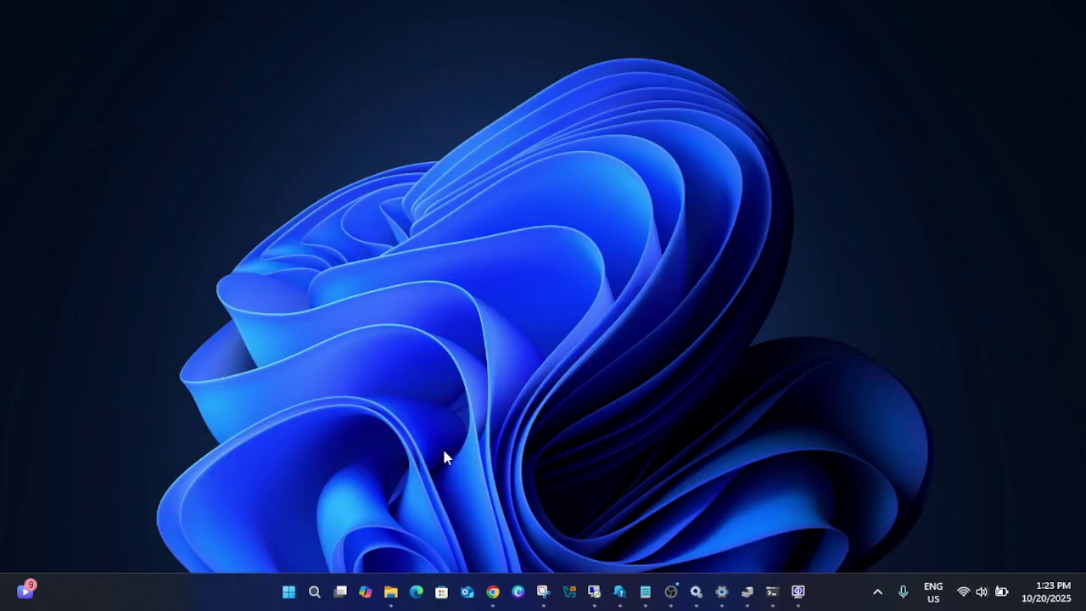
{"action": "left_click", "coordinate": [313, 591]}
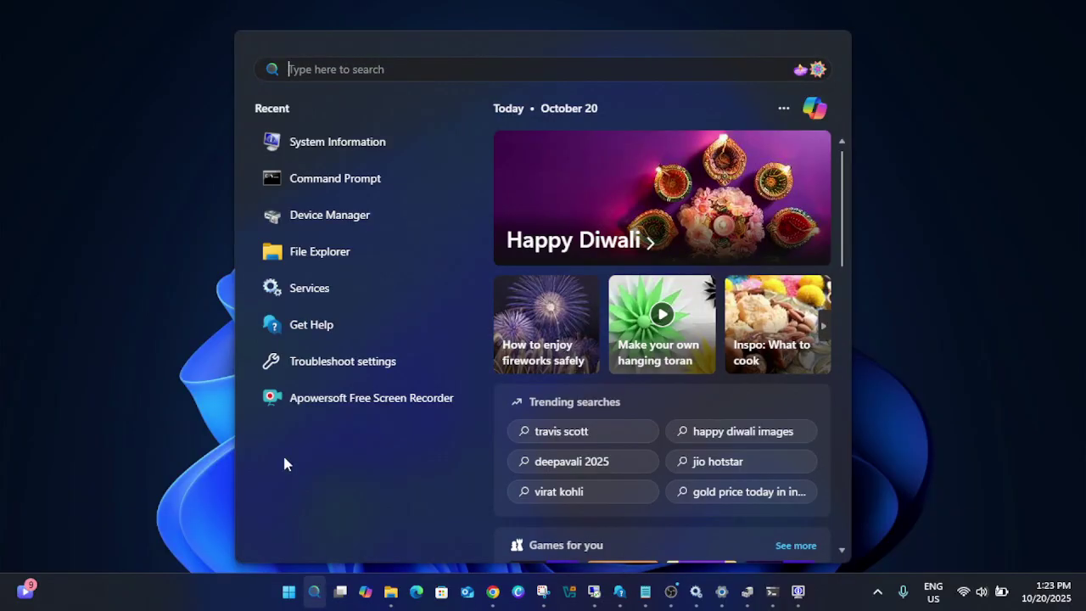
{"action": "left_click", "coordinate": [194, 140]}
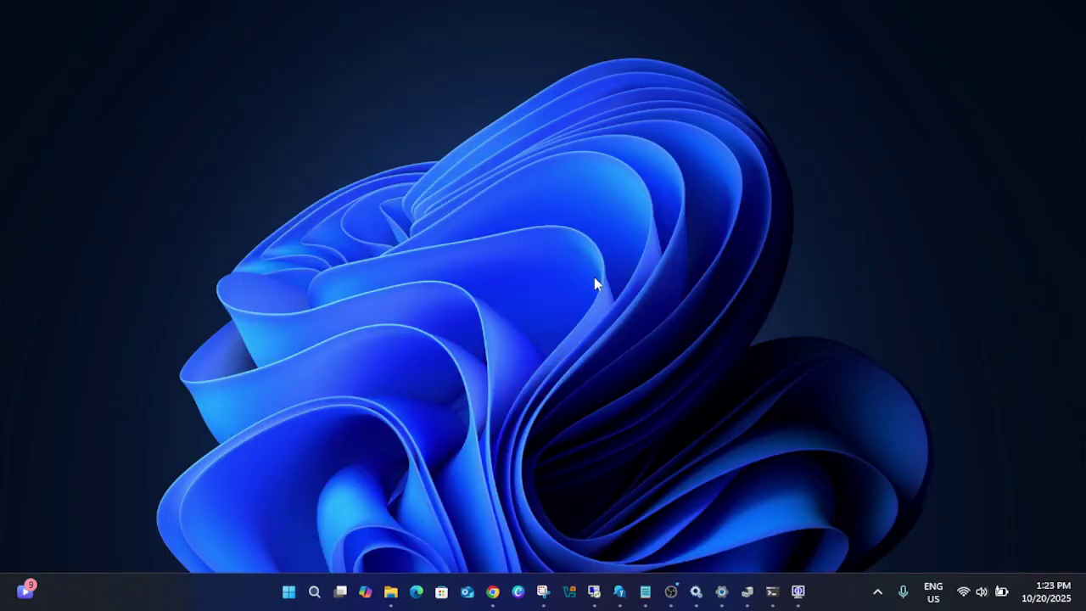
{"action": "right_click", "coordinate": [615, 202]}
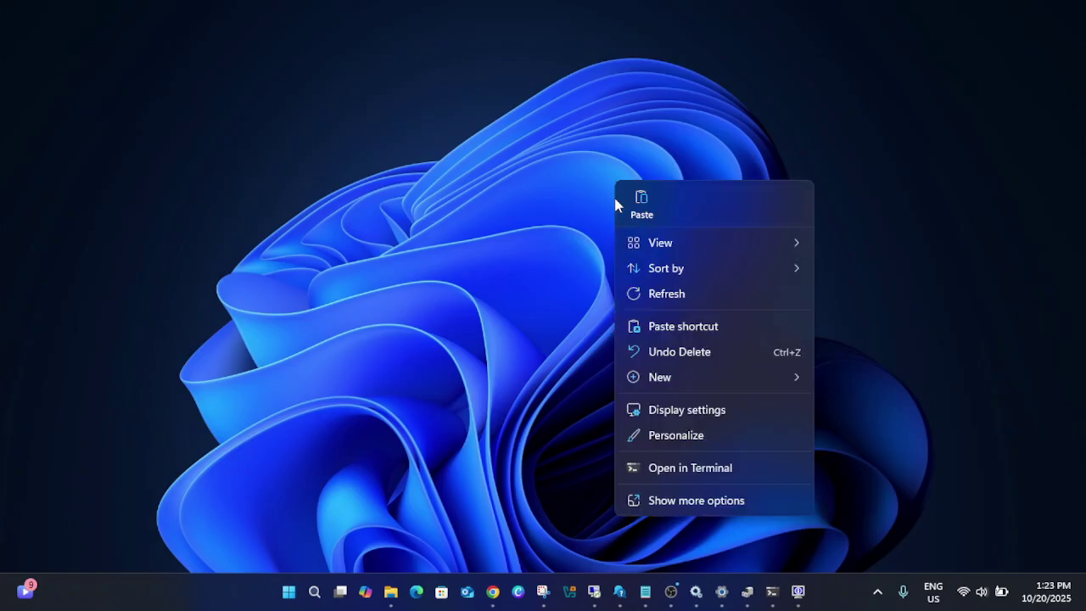
{"action": "left_click", "coordinate": [668, 293]}
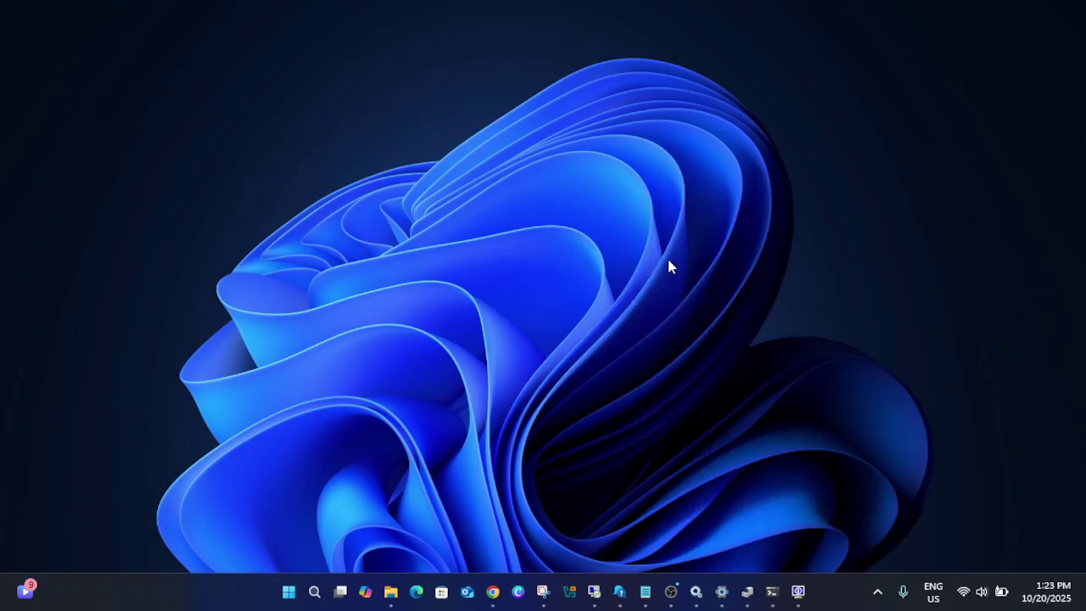